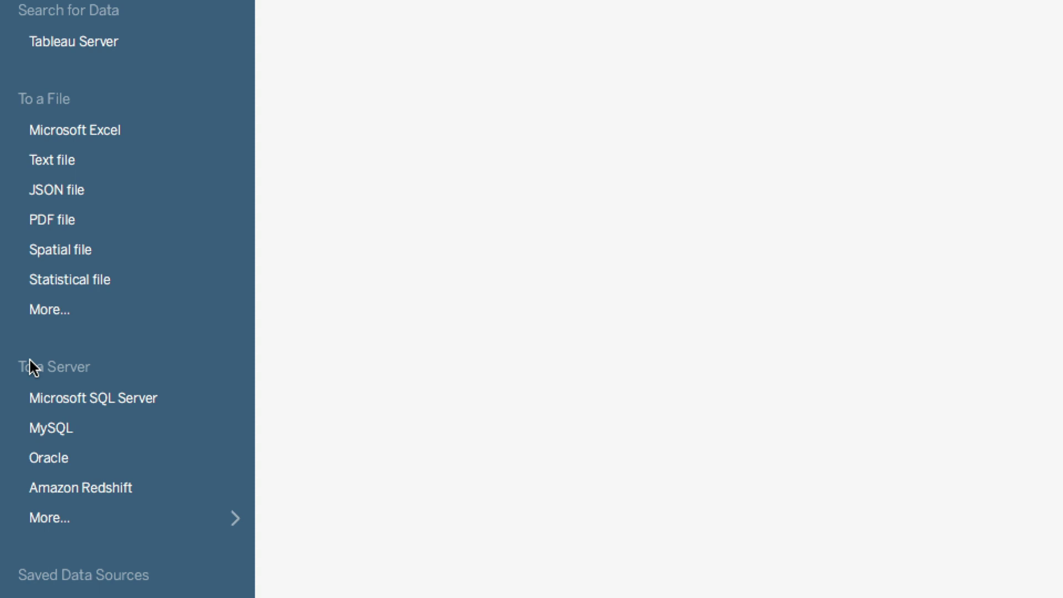
Step: Connect to the Superstore.xlsx Excel workbook as a data source
{"action": "left_click", "coordinate": [133, 138]}
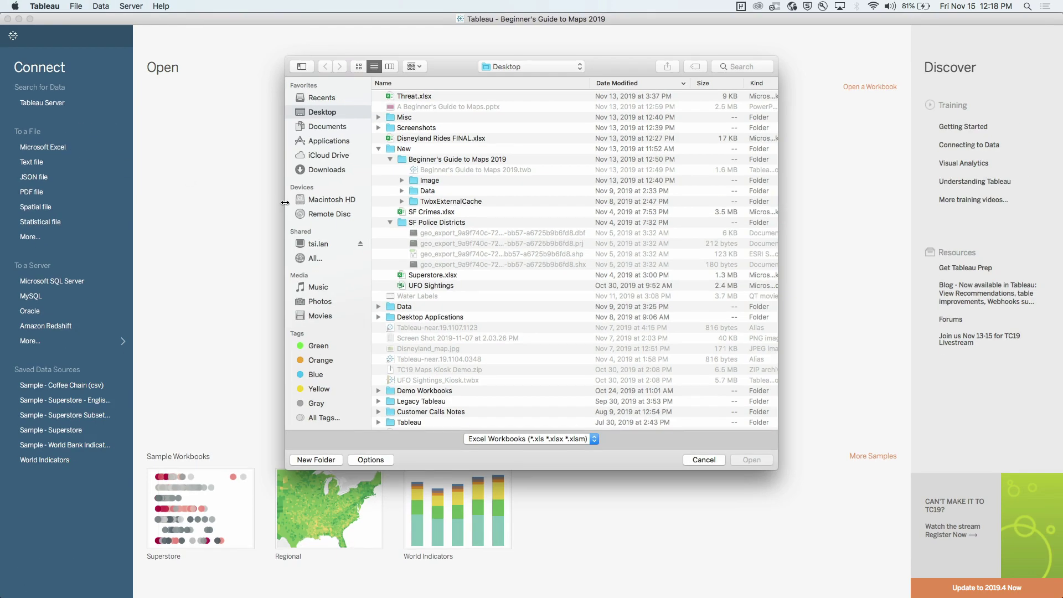
{"action": "left_click", "coordinate": [449, 276]}
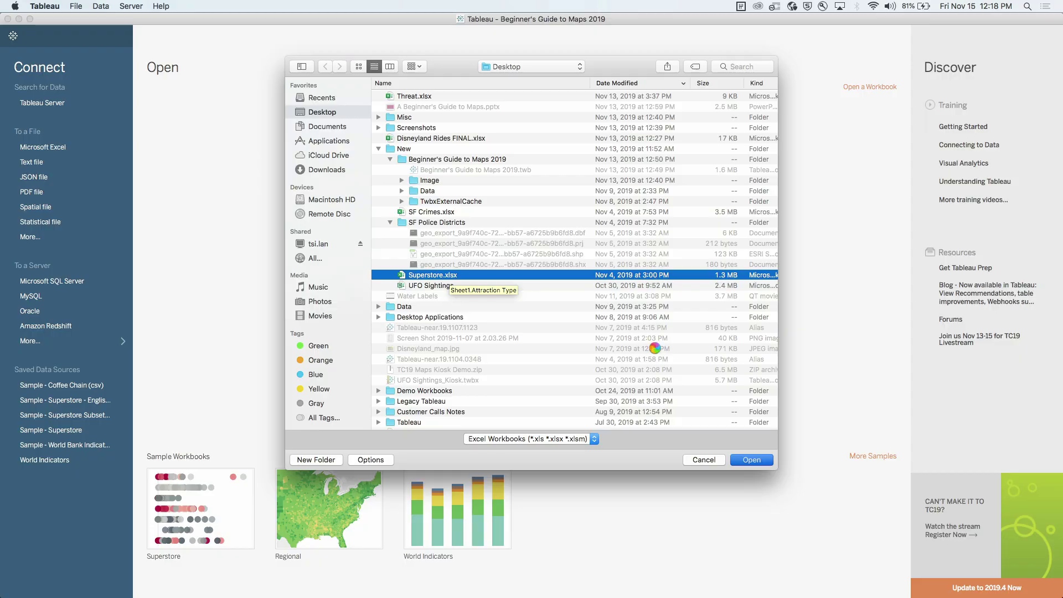
{"action": "key", "text": "Return"}
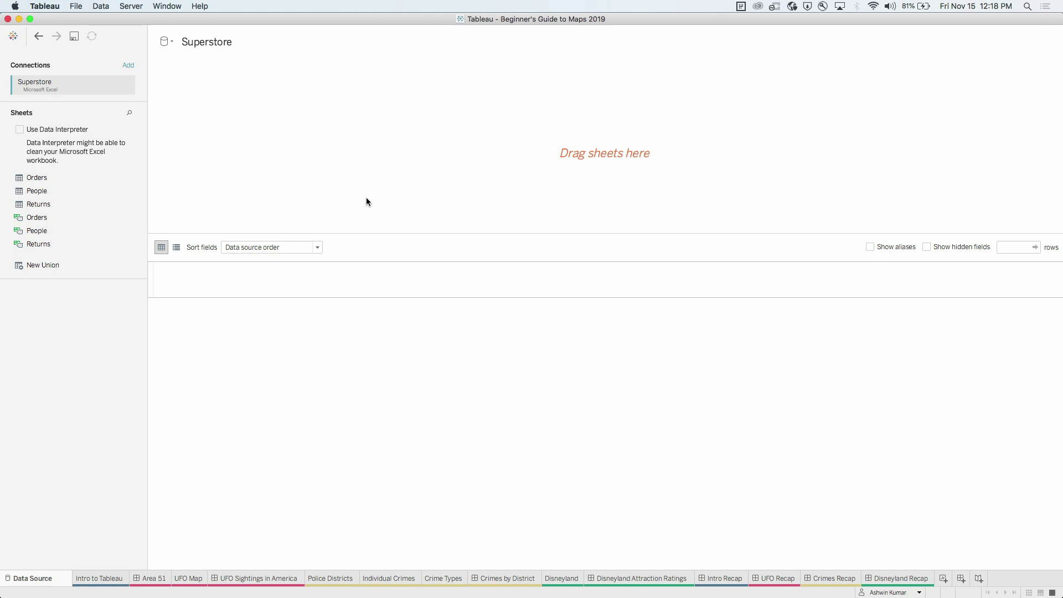
Step: Add the Orders sheet to the data source and review its columns, including Country, City, State and Postal Code
{"action": "left_click_drag", "start_coordinate": [112, 177], "coordinate": [305, 144]}
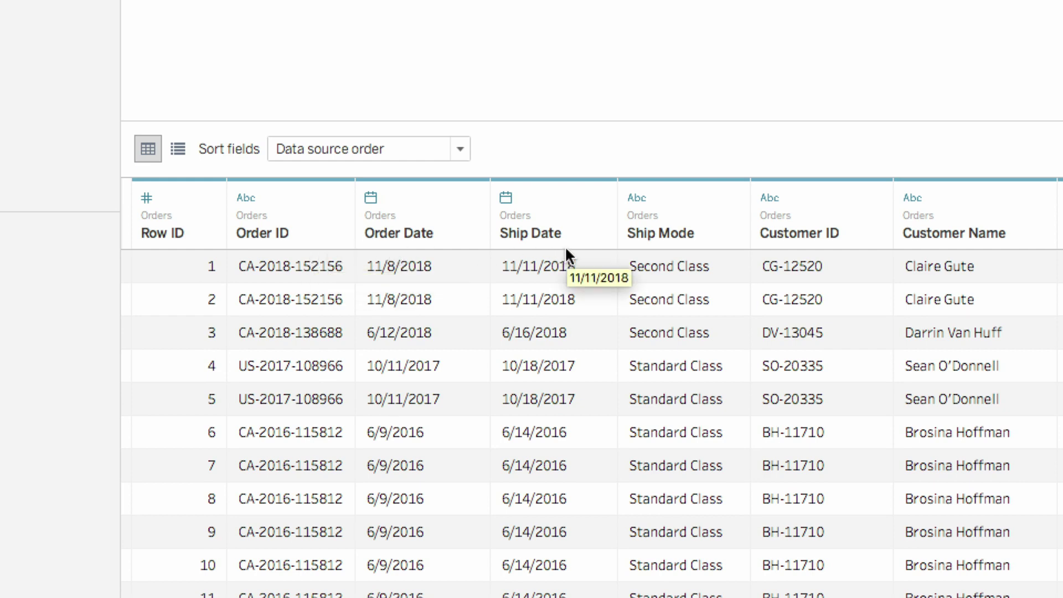
{"action": "scroll", "coordinate": [717, 361], "scroll_direction": "right", "scroll_amount": 5}
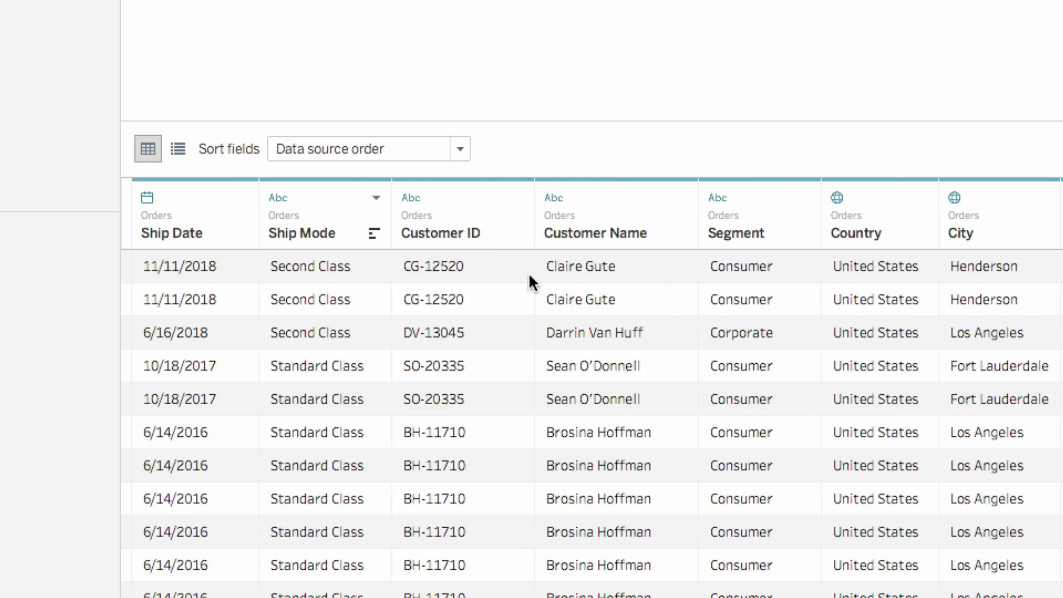
{"action": "scroll", "coordinate": [706, 332], "scroll_direction": "right", "scroll_amount": 5}
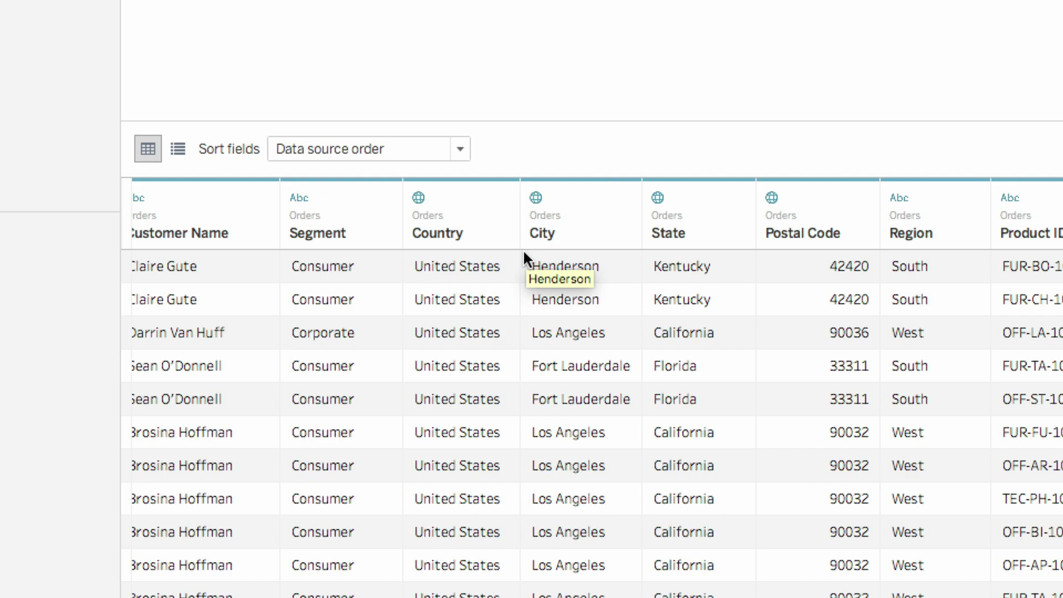
{"action": "scroll", "coordinate": [625, 299], "scroll_direction": "down", "scroll_amount": 1}
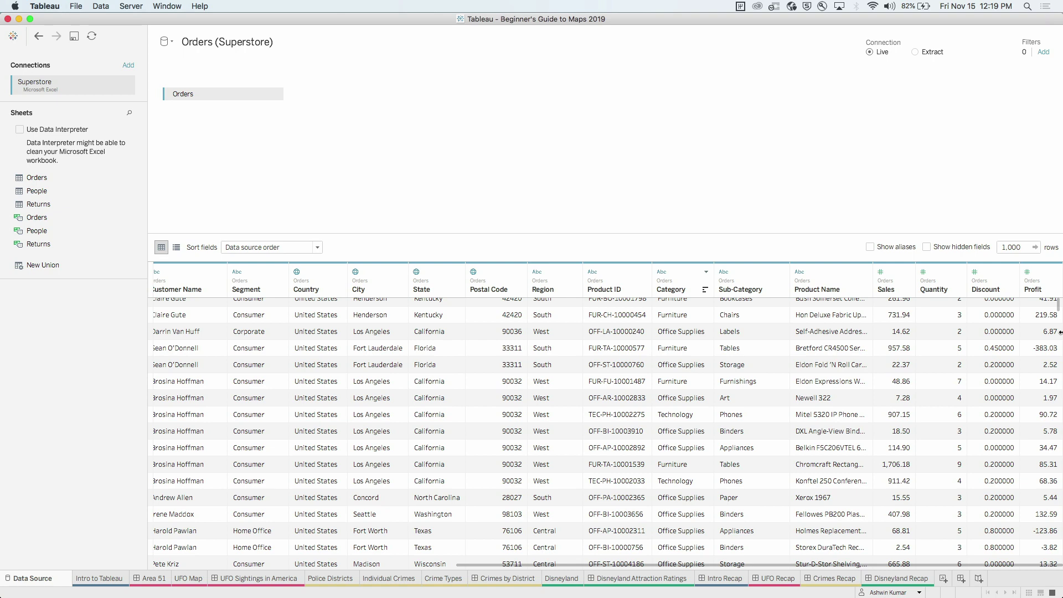
Step: Open the Intro to Tableau worksheet and widen the Data pane
{"action": "left_click", "coordinate": [113, 578]}
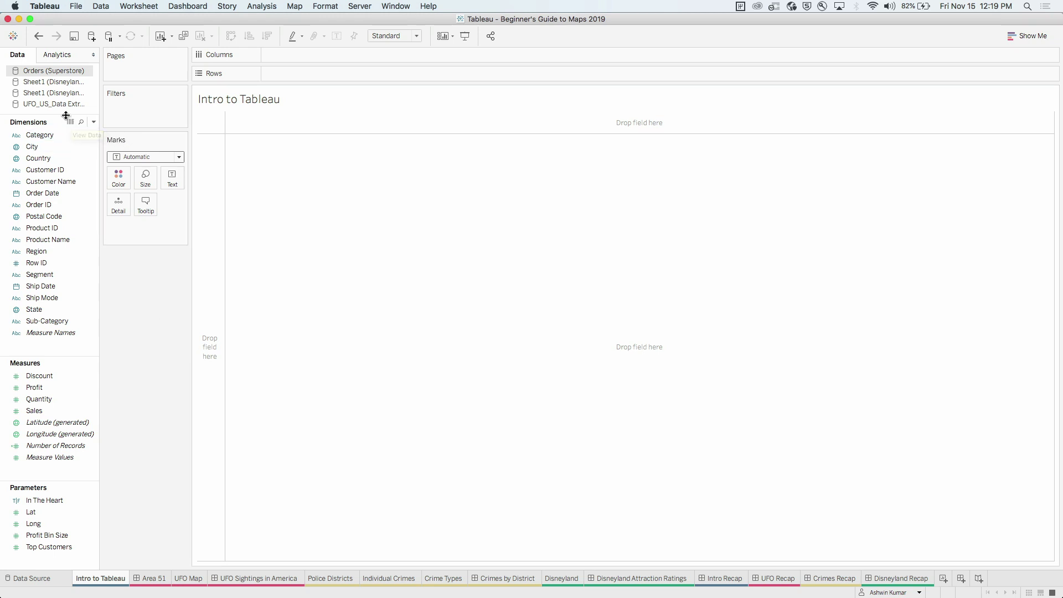
{"action": "left_click_drag", "start_coordinate": [99, 132], "coordinate": [178, 132]}
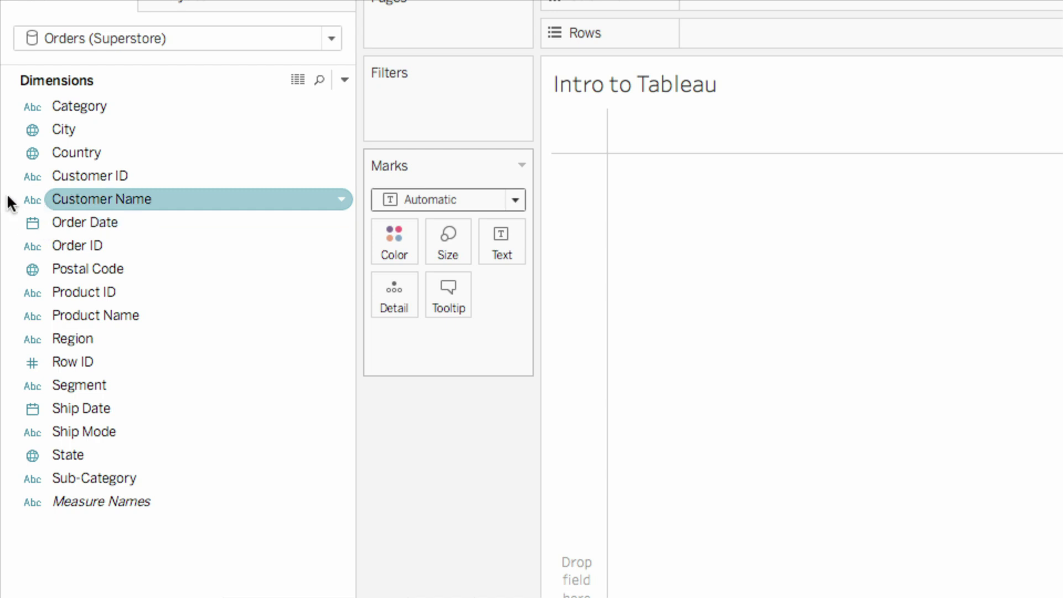
Step: Examine the geographic role options available for the City dimension without changing its role
{"action": "left_click", "coordinate": [32, 130]}
{"action": "mouse_move", "coordinate": [175, 330]}
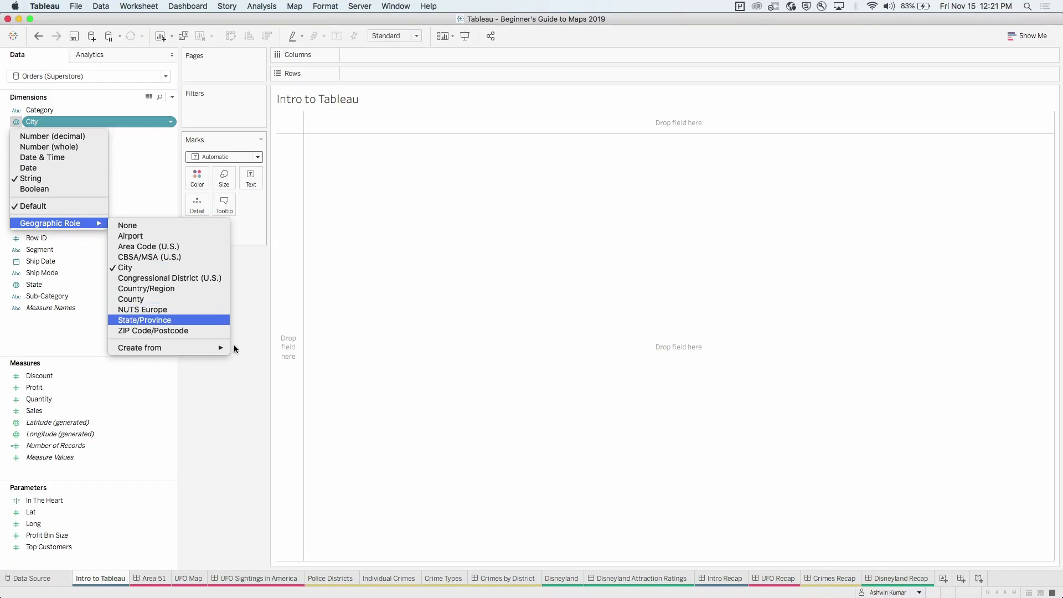
{"action": "left_click", "coordinate": [526, 597]}
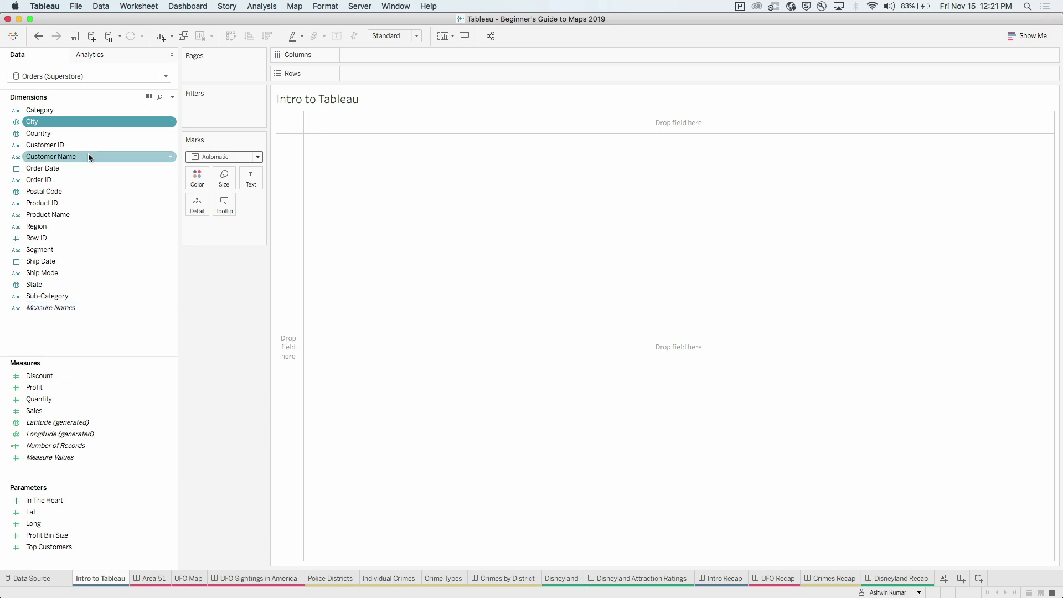
Step: Plot the Country dimension in the empty view to build a map
{"action": "left_click", "coordinate": [81, 134]}
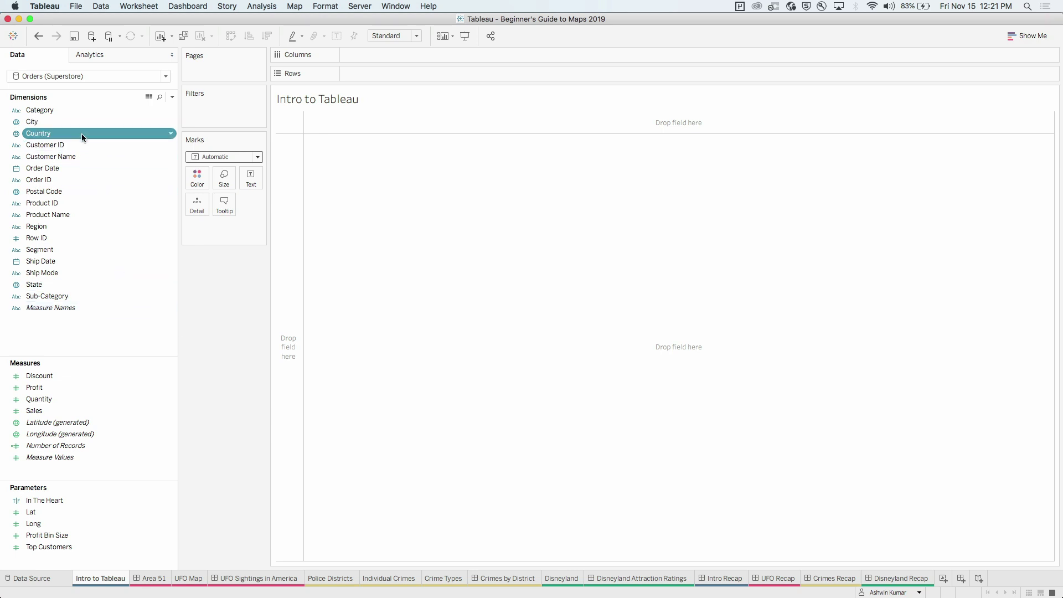
{"action": "left_click_drag", "start_coordinate": [81, 134], "coordinate": [429, 267]}
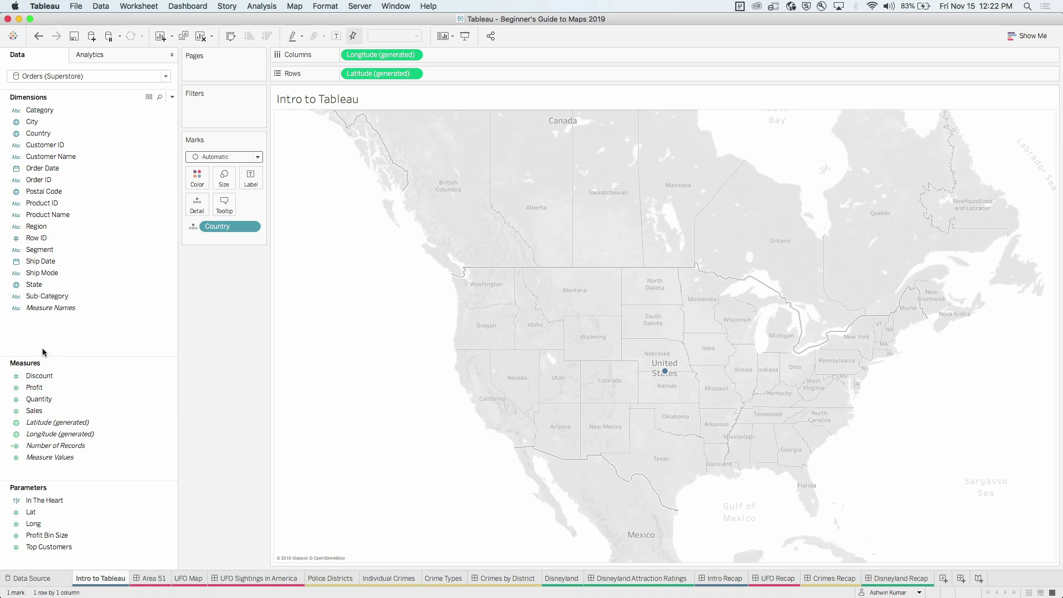
Step: Create a hierarchy from the City, Country, Postal Code and State dimensions, keeping the default name Hierarchy
{"action": "left_click", "coordinate": [47, 124]}
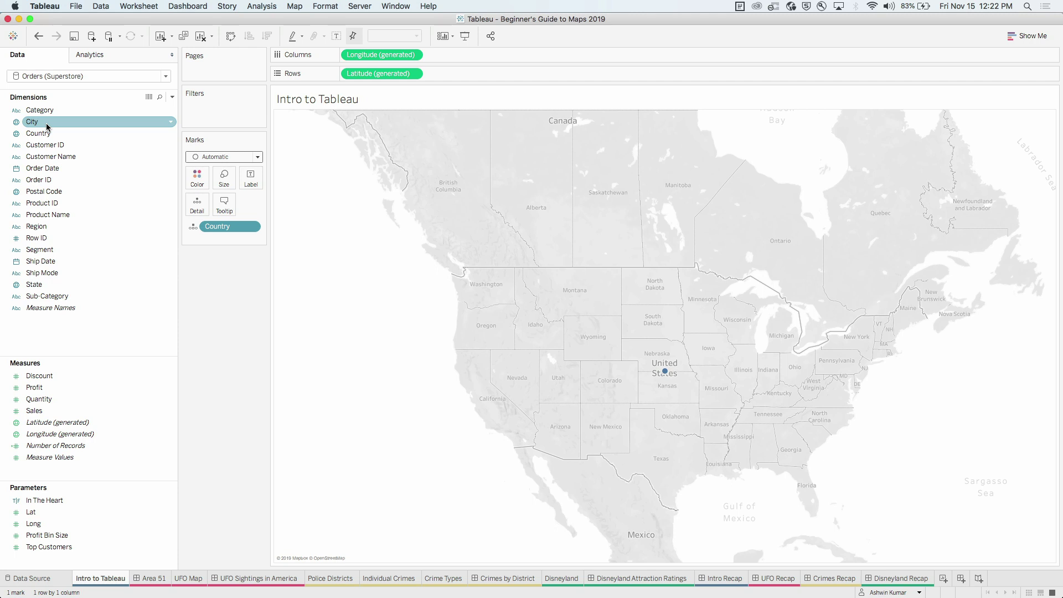
{"action": "left_click", "coordinate": [47, 134], "text": "super"}
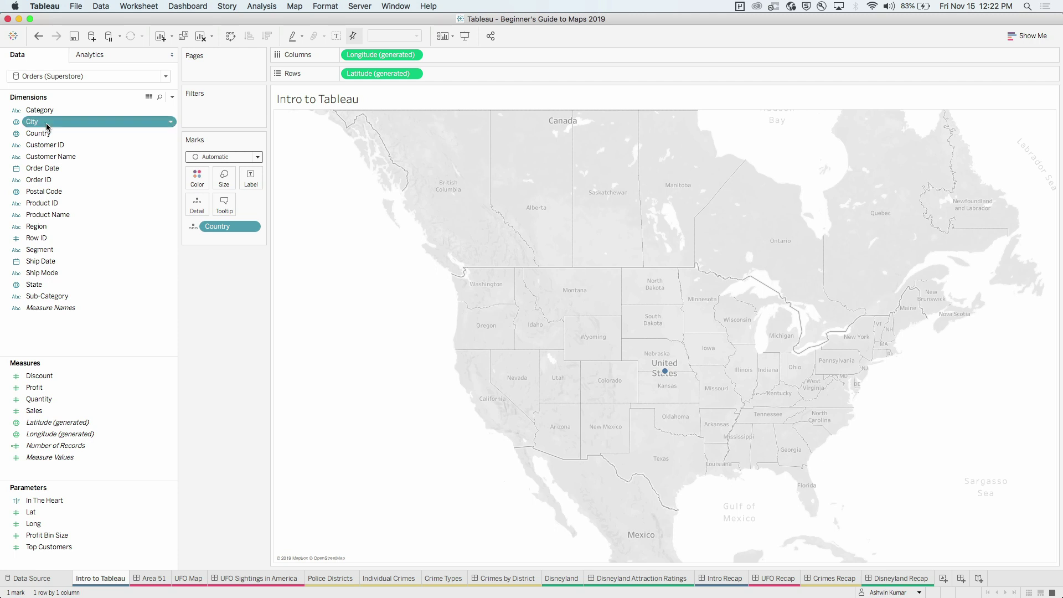
{"action": "left_click", "coordinate": [58, 192], "text": "super"}
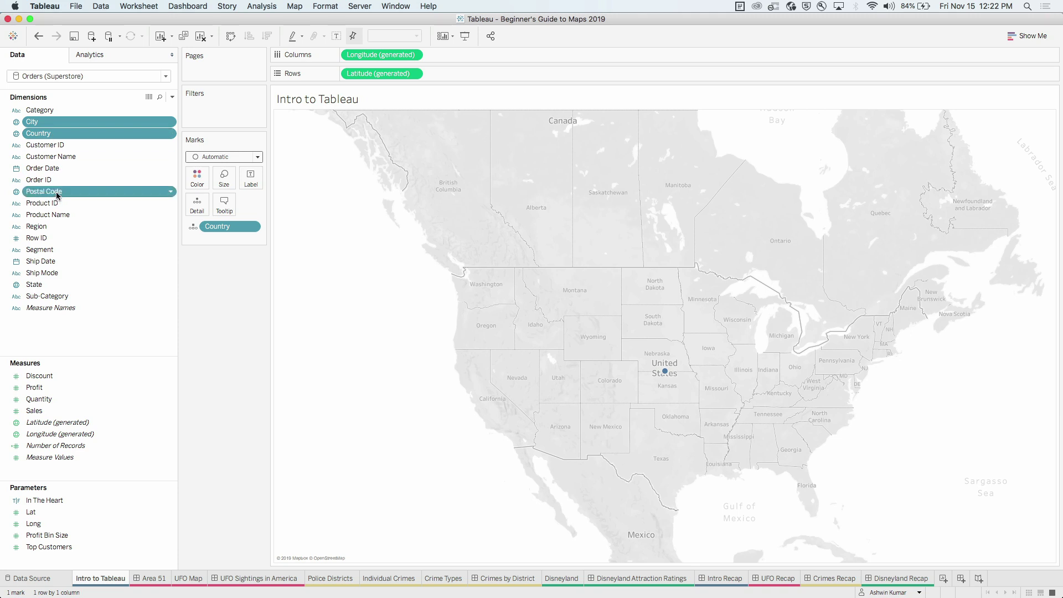
{"action": "left_click", "coordinate": [73, 285], "text": "super"}
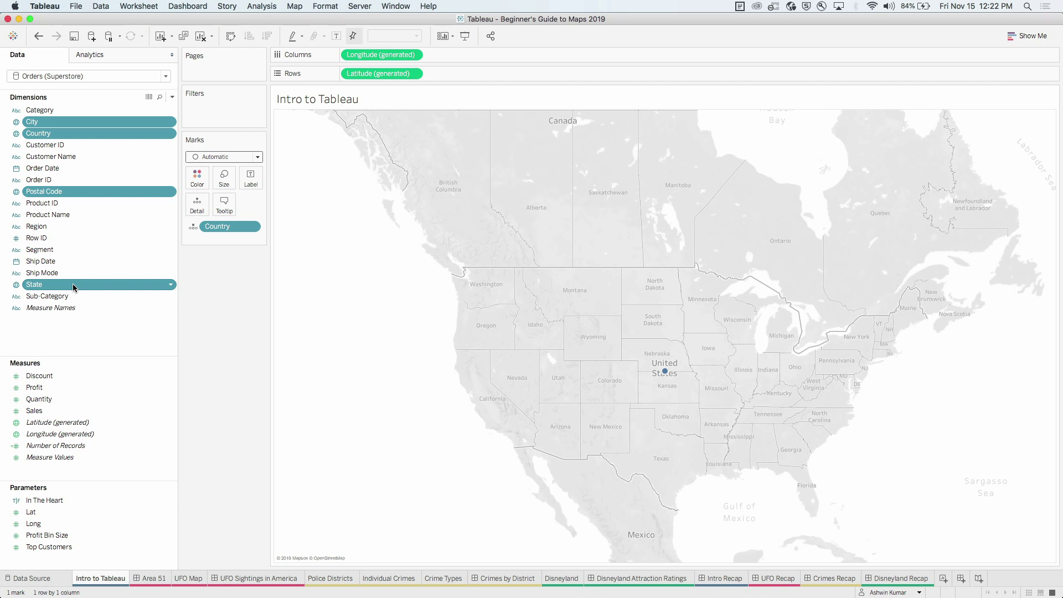
{"action": "right_click", "coordinate": [74, 287]}
{"action": "mouse_move", "coordinate": [147, 412]}
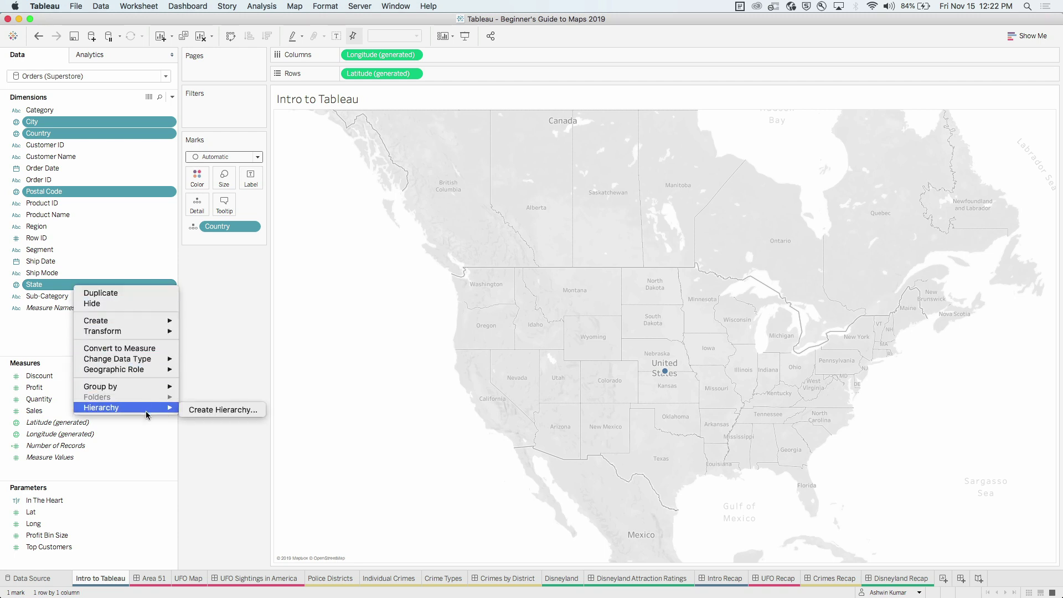
{"action": "left_click", "coordinate": [188, 413]}
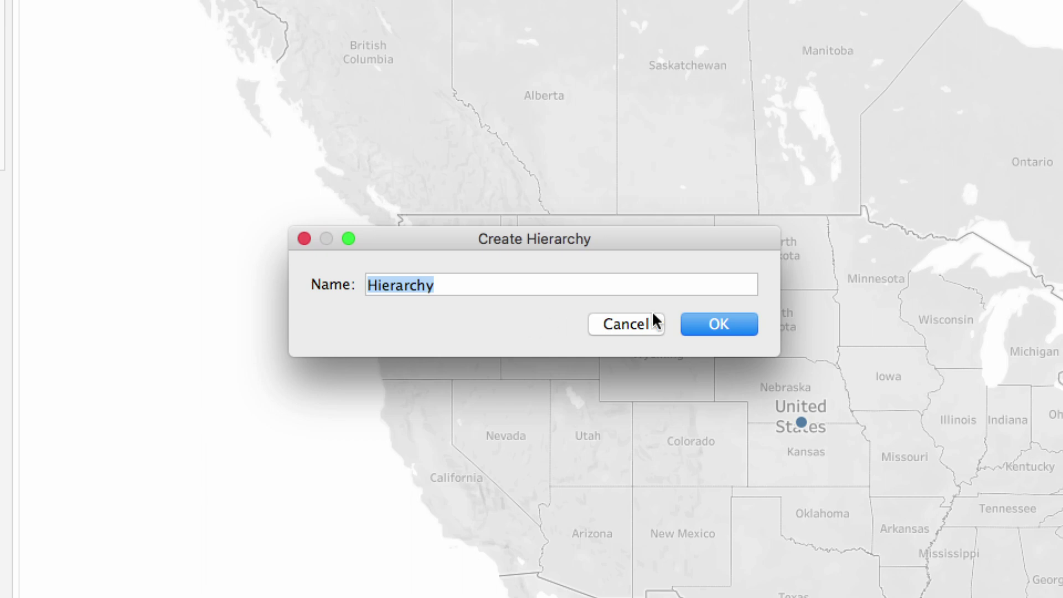
{"action": "left_click", "coordinate": [692, 326]}
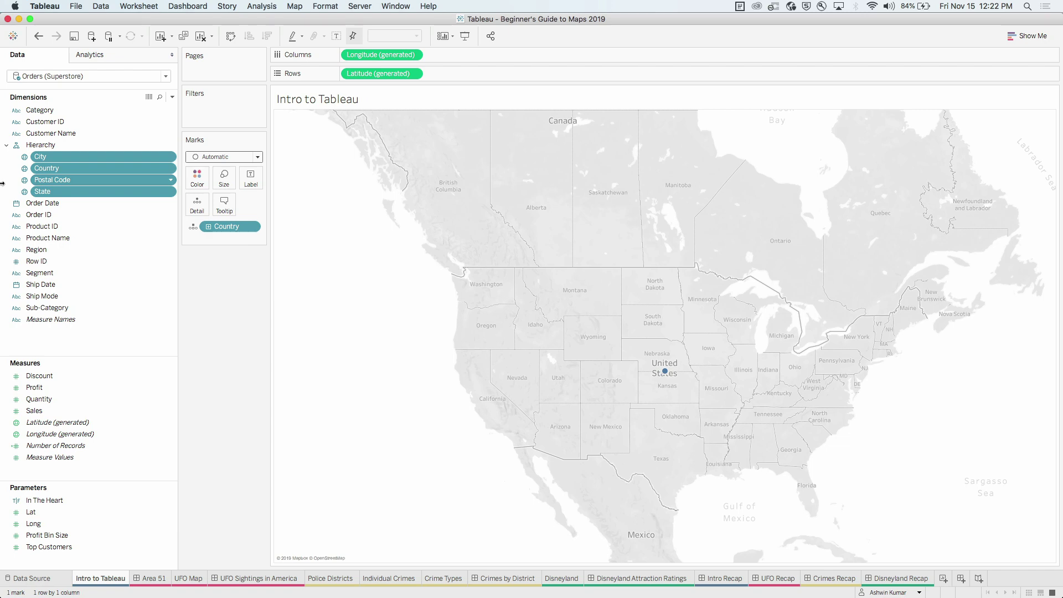
Step: Reorder the hierarchy levels to Country, State, City and Postal Code
{"action": "left_click", "coordinate": [76, 169]}
{"action": "left_click_drag", "start_coordinate": [74, 168], "coordinate": [71, 157]}
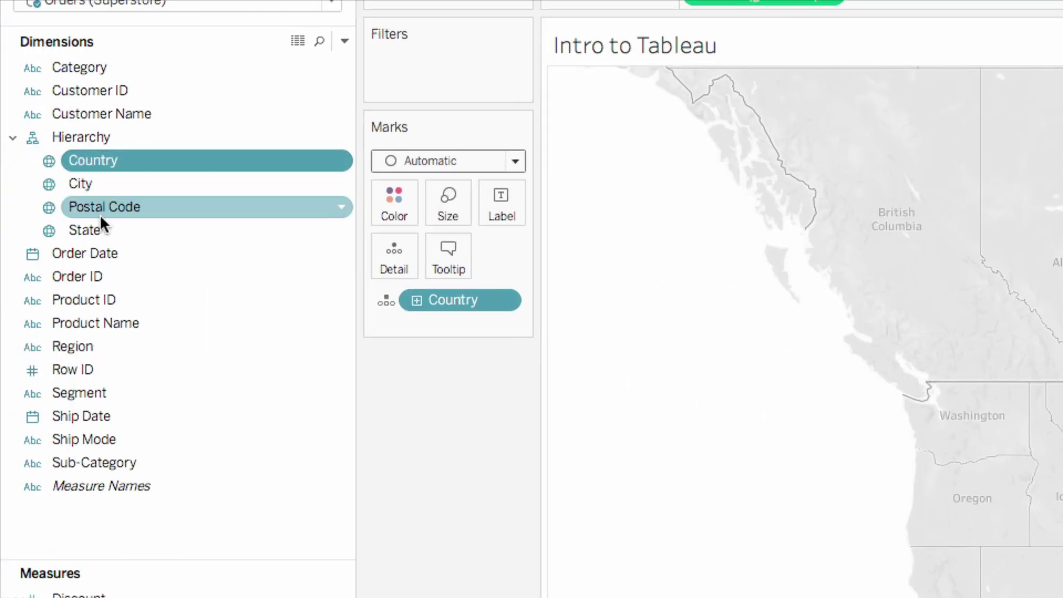
{"action": "left_click", "coordinate": [55, 190]}
{"action": "left_click_drag", "start_coordinate": [109, 231], "coordinate": [127, 183]}
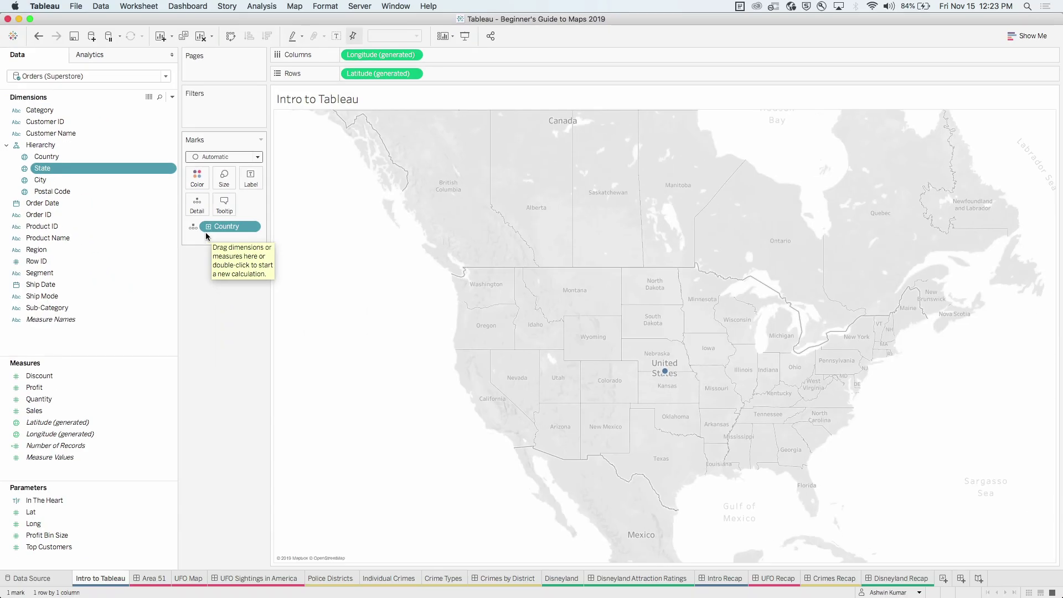
Step: Drill the map's Country level down to State, collapse it and expand it again to show a mark for each state
{"action": "left_click", "coordinate": [416, 300]}
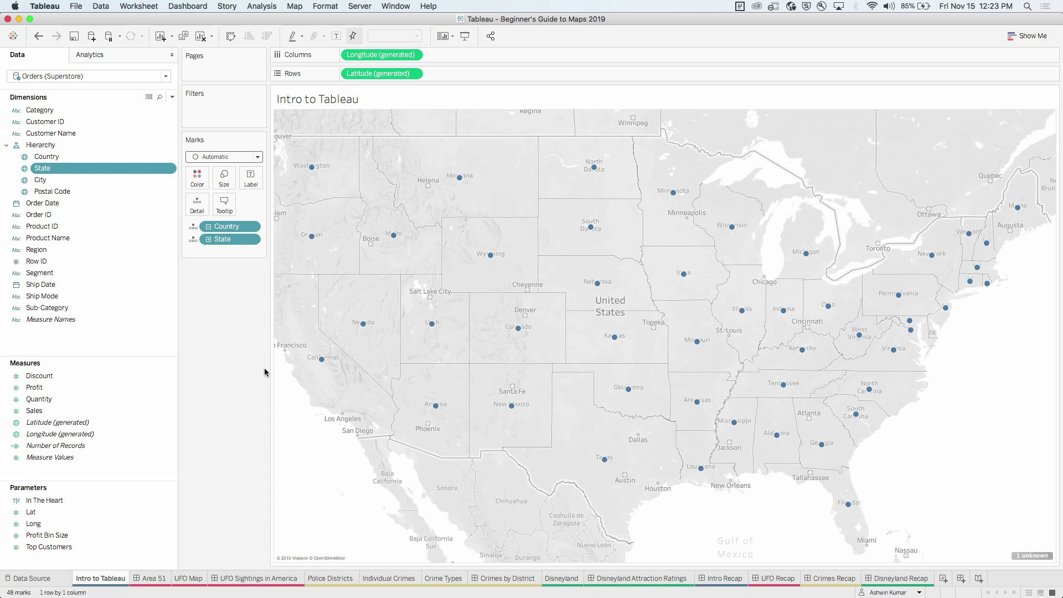
{"action": "left_click", "coordinate": [209, 228]}
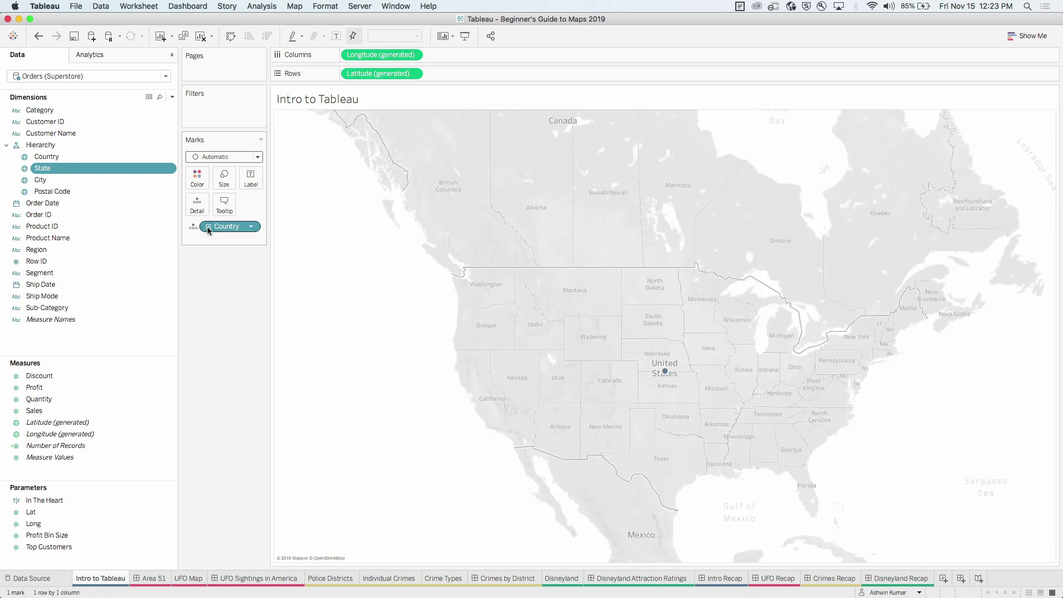
{"action": "left_click", "coordinate": [209, 227]}
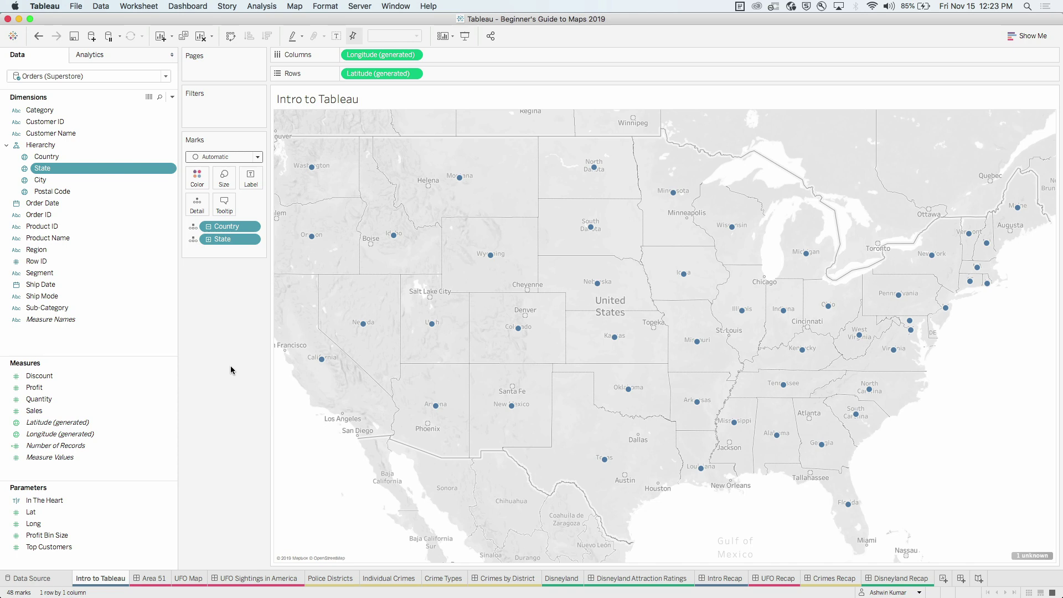
Step: Try the Map and Bar mark types on the state-level map and restore the Automatic mark type
{"action": "left_click", "coordinate": [248, 157]}
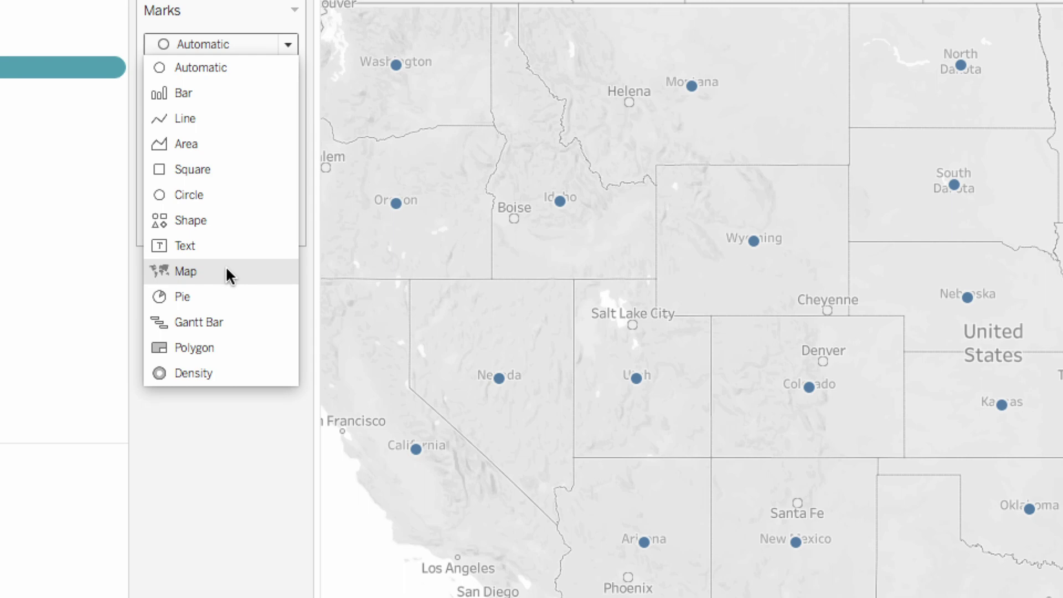
{"action": "left_click", "coordinate": [227, 270]}
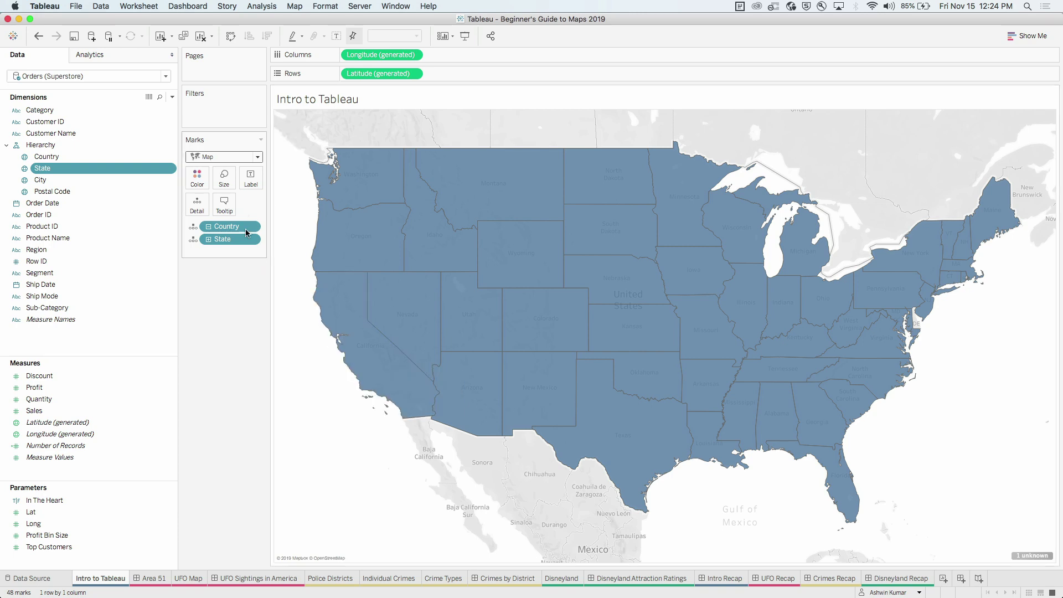
{"action": "left_click", "coordinate": [236, 159]}
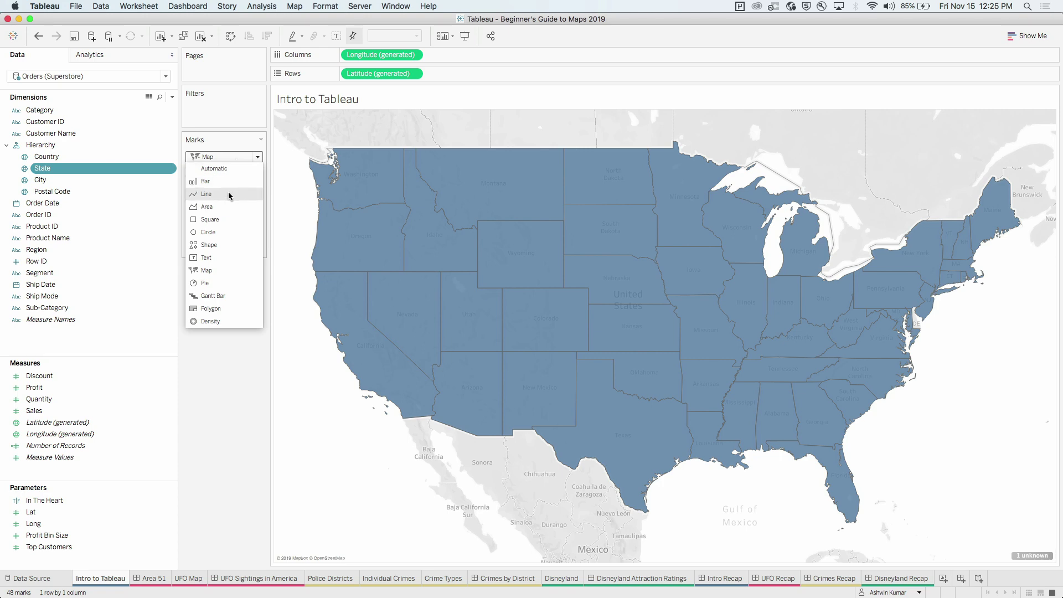
{"action": "left_click", "coordinate": [226, 174]}
{"action": "left_click", "coordinate": [220, 160]}
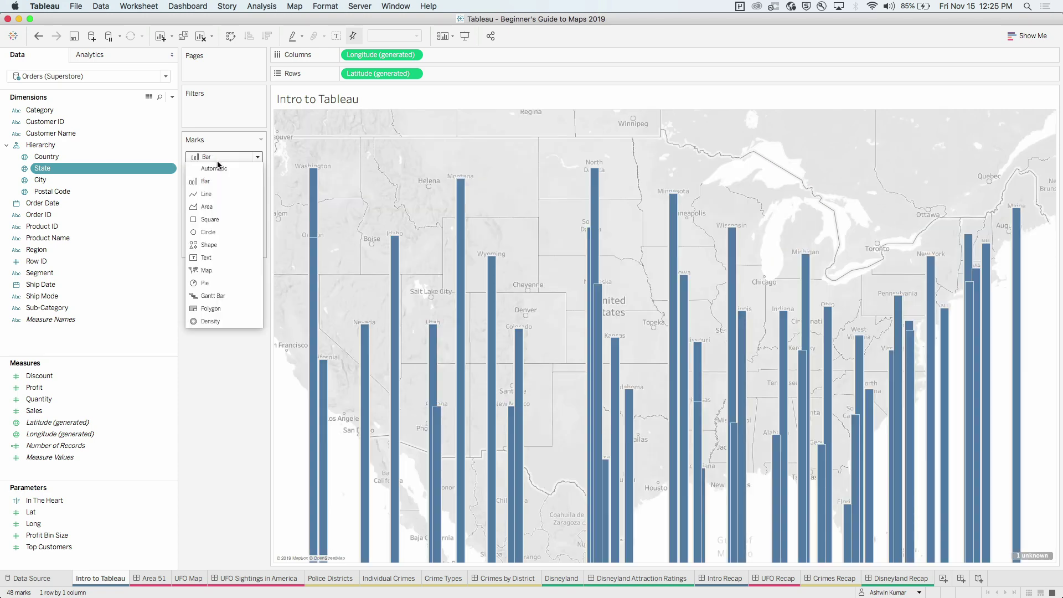
{"action": "left_click", "coordinate": [219, 161]}
{"action": "left_click", "coordinate": [218, 161]}
{"action": "left_click", "coordinate": [220, 163]}
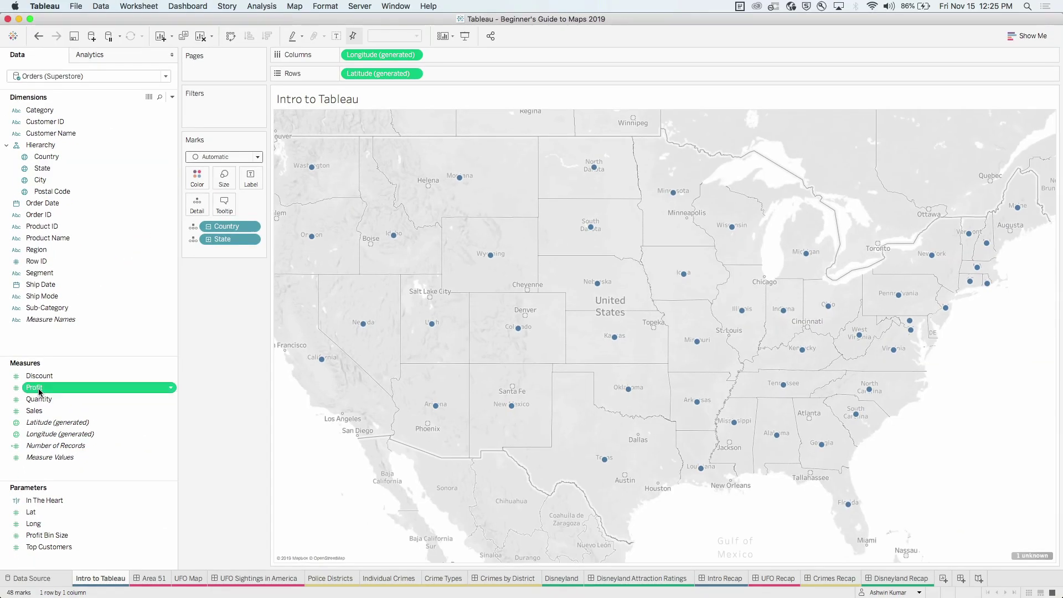
Step: Place Profit on the state marks as a label and move it to Color to shade the states by profit
{"action": "left_click_drag", "start_coordinate": [77, 374], "coordinate": [280, 304]}
{"action": "left_click_drag", "start_coordinate": [140, 355], "coordinate": [251, 180]}
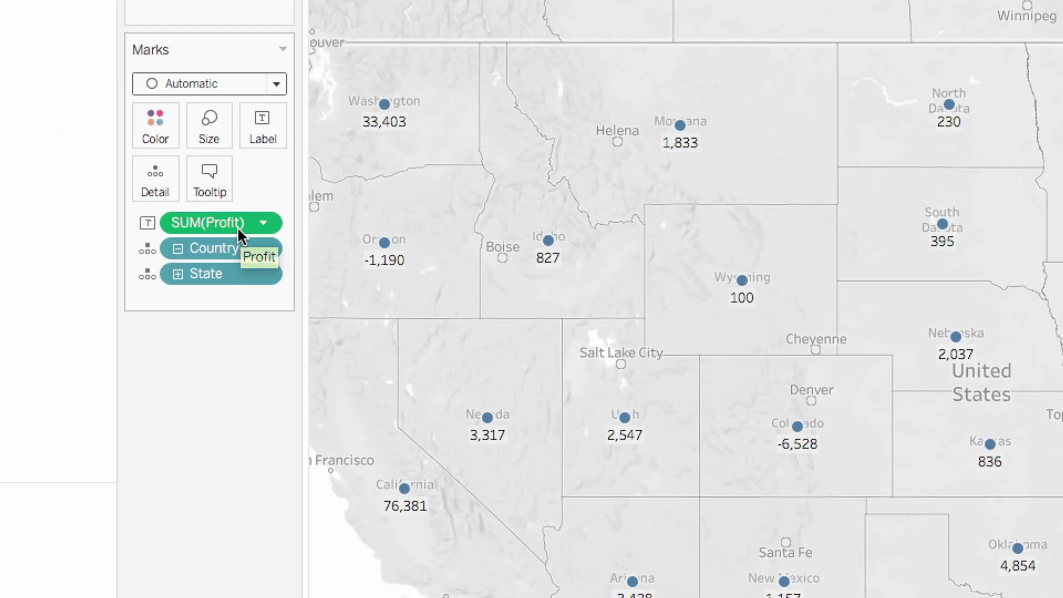
{"action": "left_click_drag", "start_coordinate": [240, 231], "coordinate": [204, 184]}
{"action": "left_click_drag", "start_coordinate": [171, 135], "coordinate": [169, 133]}
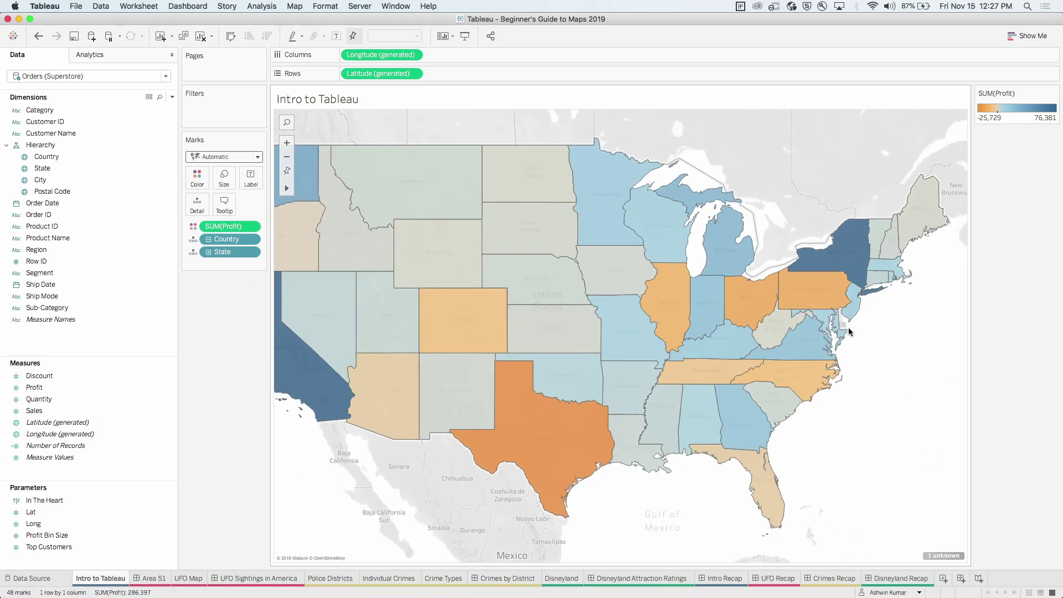
Step: Zoom in on Delaware and examine the indicator for unknown geographic locations
{"action": "scroll", "coordinate": [848, 327], "scroll_direction": "up", "scroll_amount": 8}
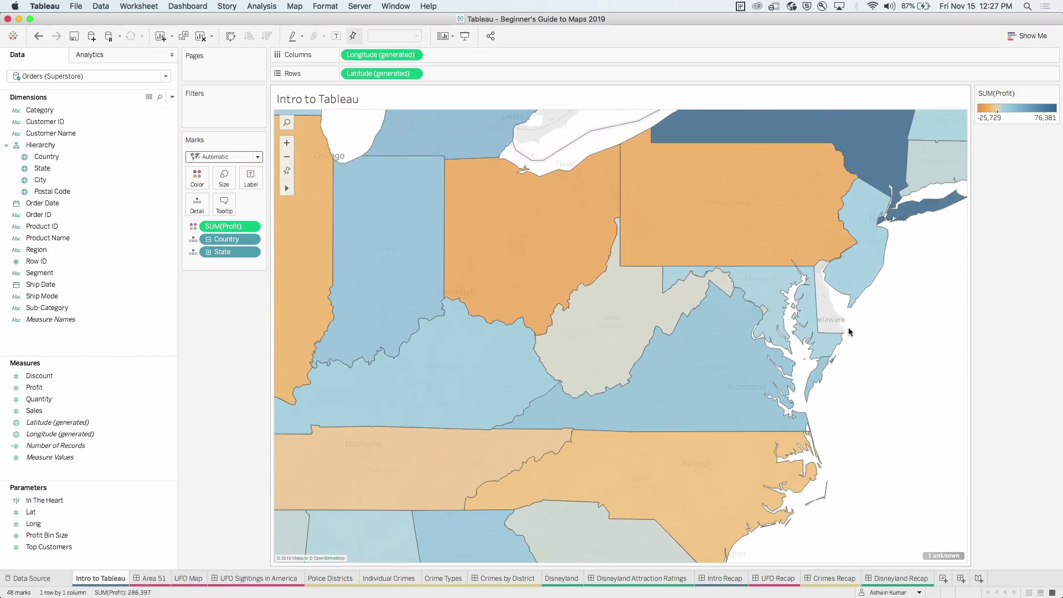
{"action": "scroll", "coordinate": [831, 344], "scroll_direction": "up", "scroll_amount": 1}
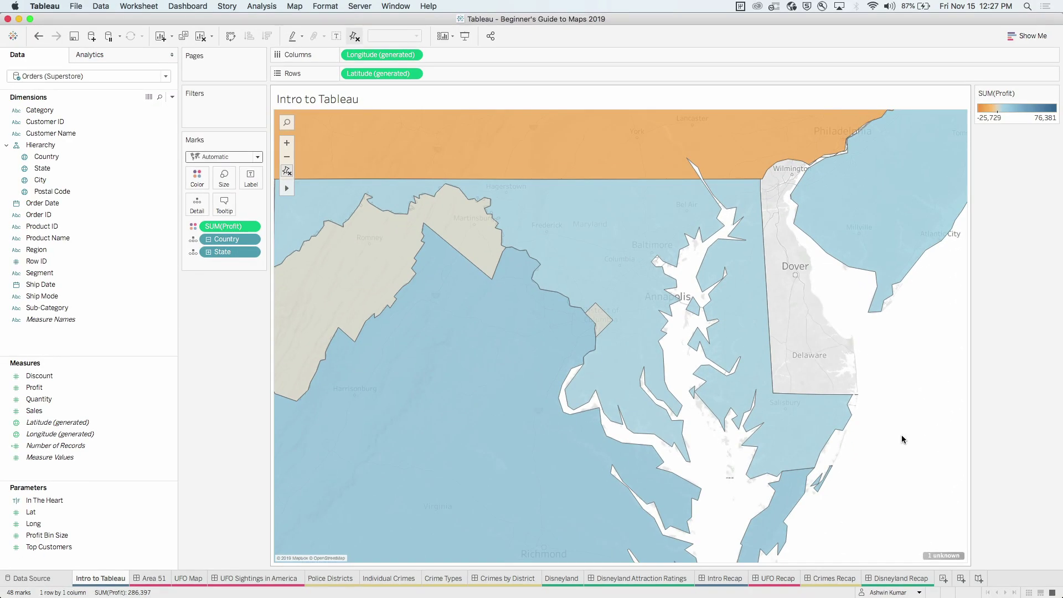
{"action": "mouse_move", "coordinate": [955, 554]}
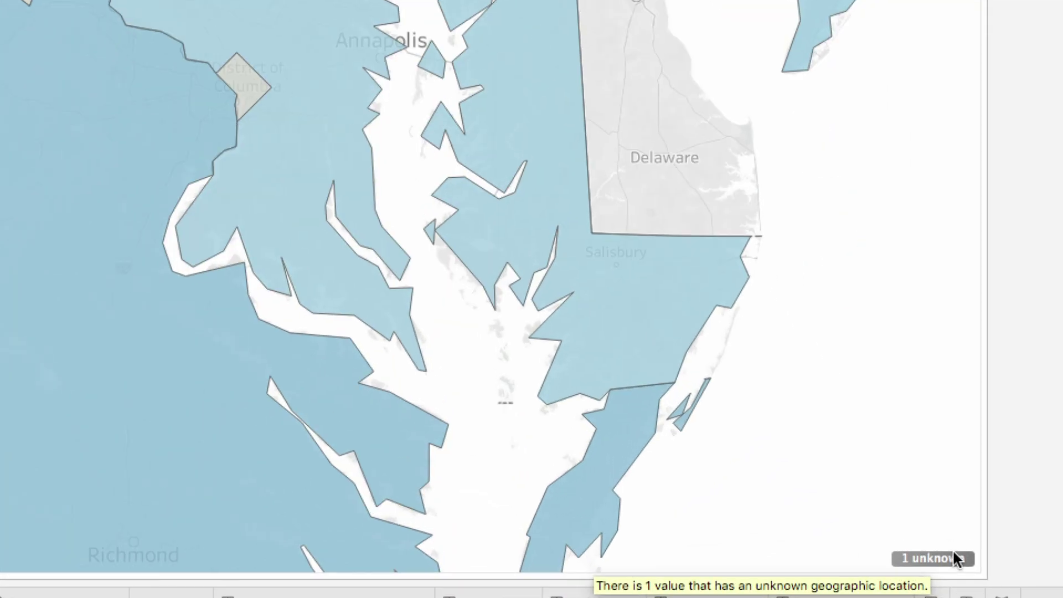
Step: Edit the unknown state location so that the misspelled Delware value matches Delaware
{"action": "left_click", "coordinate": [955, 557]}
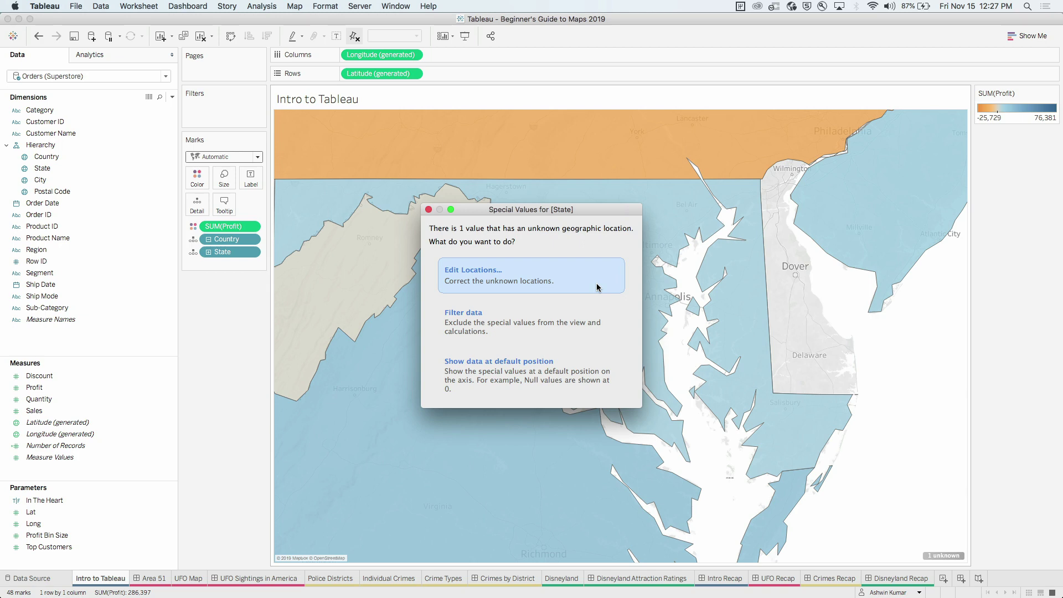
{"action": "left_click", "coordinate": [597, 288]}
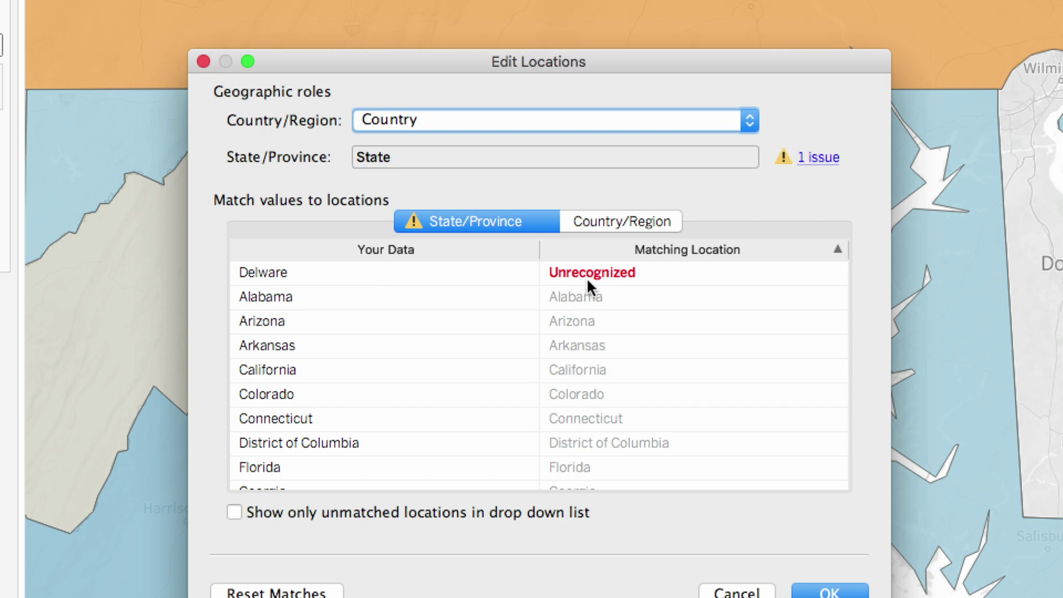
{"action": "left_click", "coordinate": [601, 270]}
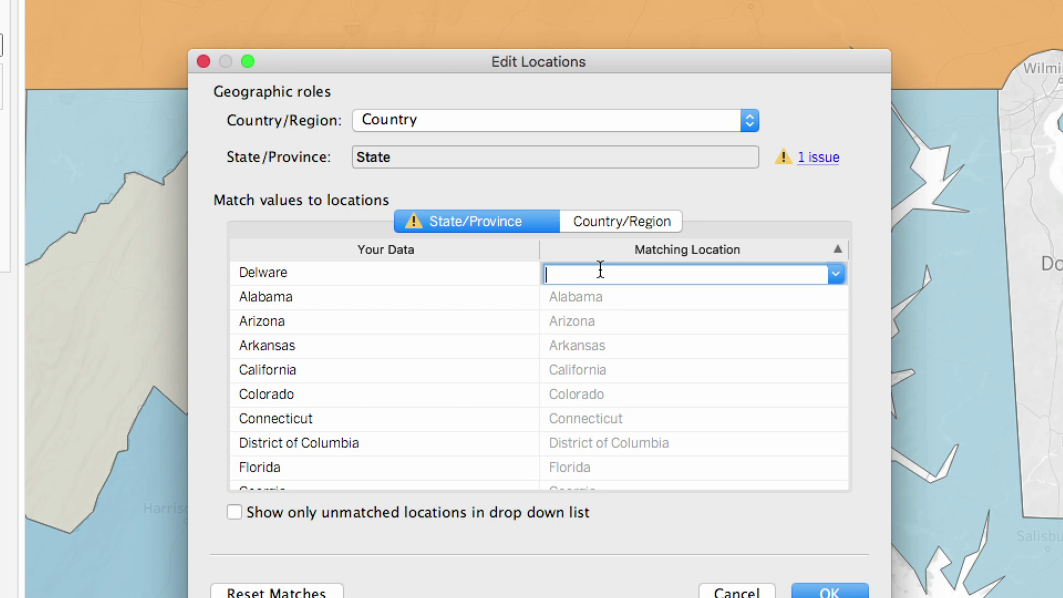
{"action": "type", "text": "Dela"}
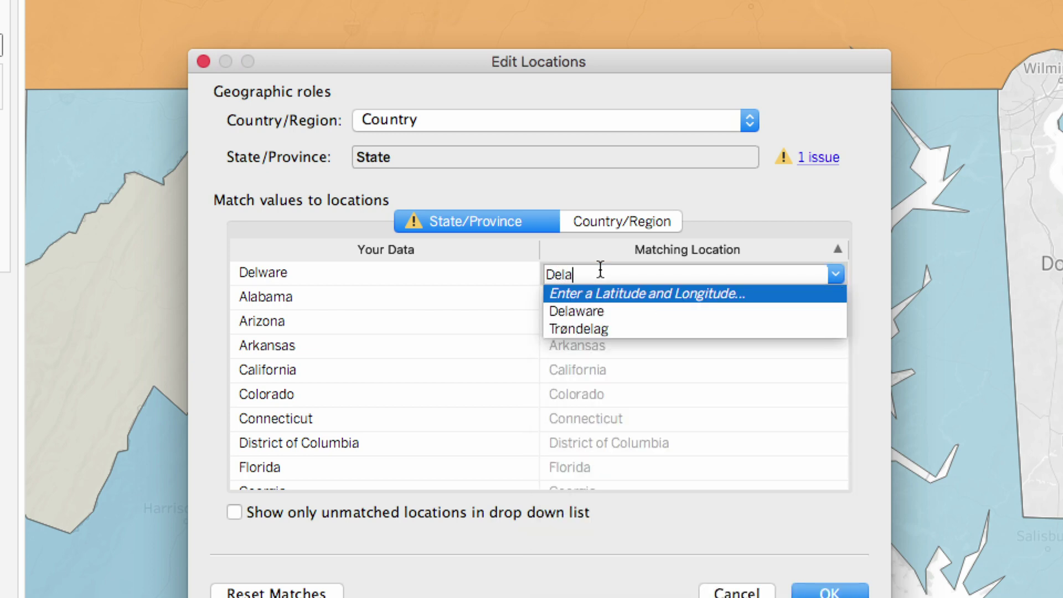
{"action": "left_click", "coordinate": [601, 310]}
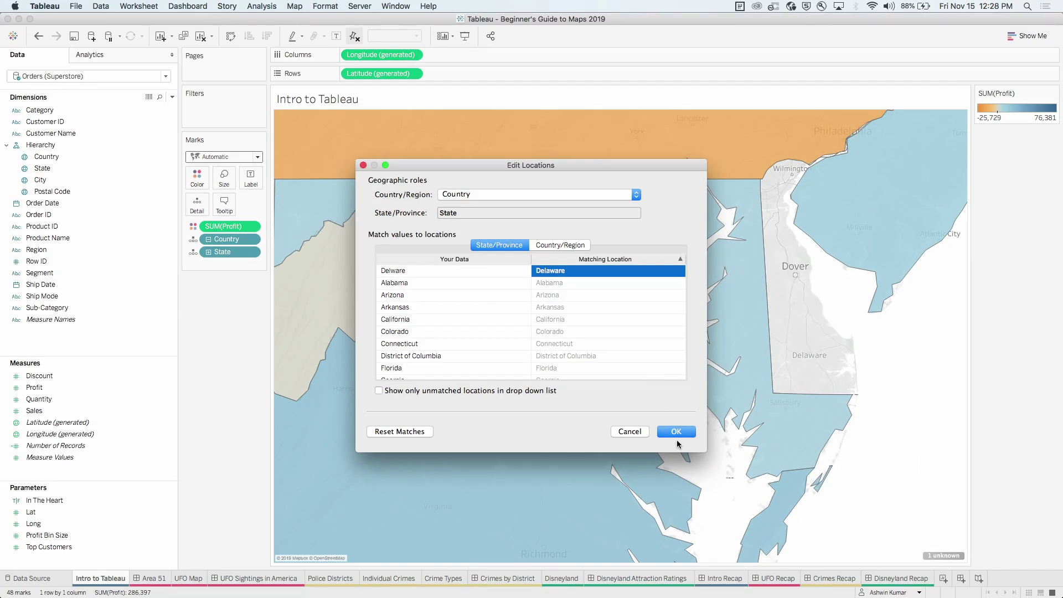
{"action": "left_click", "coordinate": [677, 432]}
{"action": "mouse_move", "coordinate": [849, 344]}
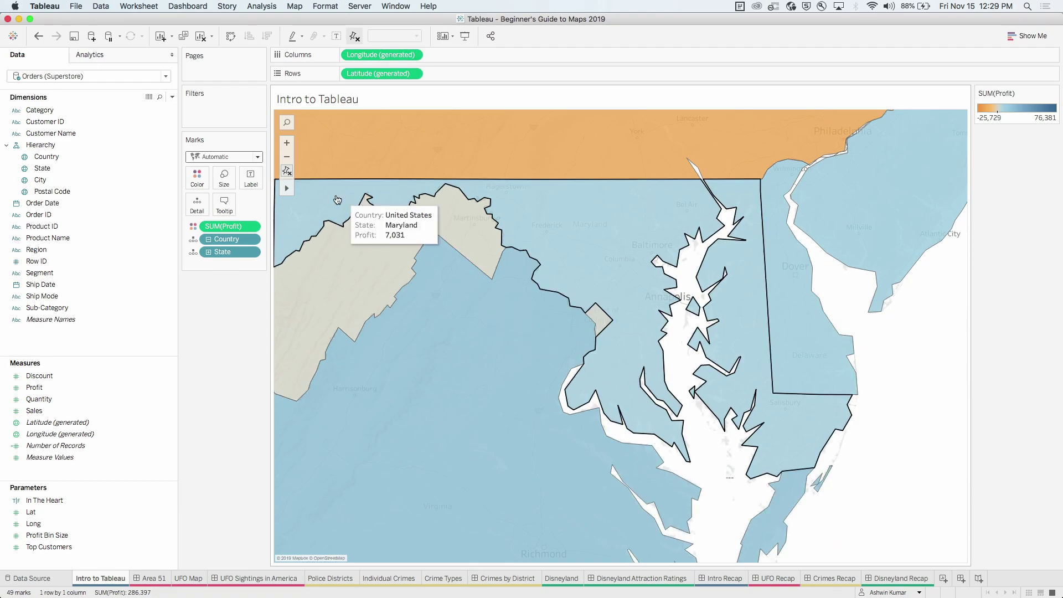
Step: Size the state marks by Quantity and enlarge the circles on the full map
{"action": "left_click", "coordinate": [287, 171]}
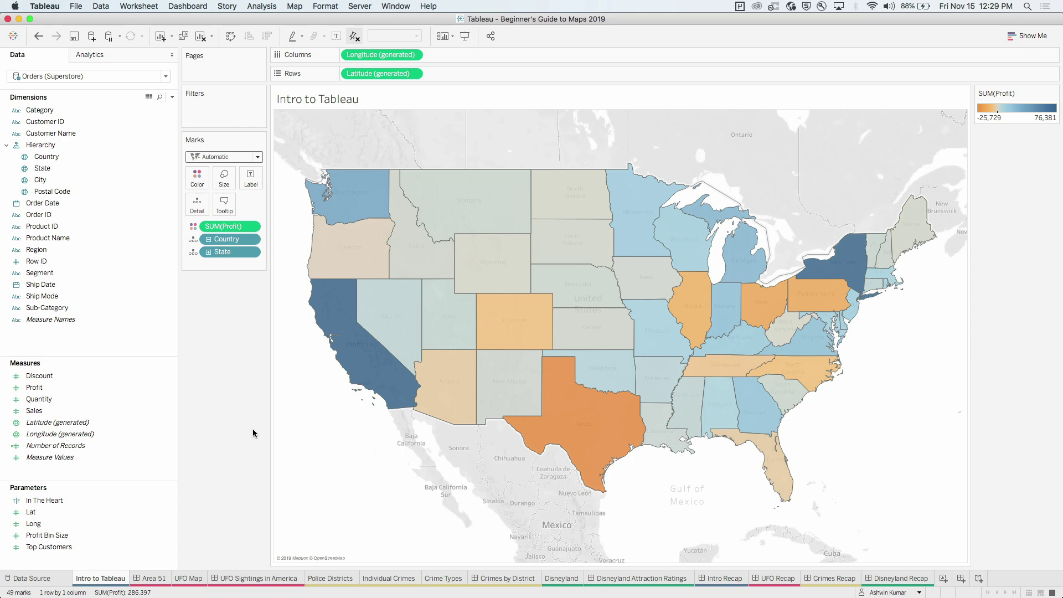
{"action": "left_click", "coordinate": [115, 399]}
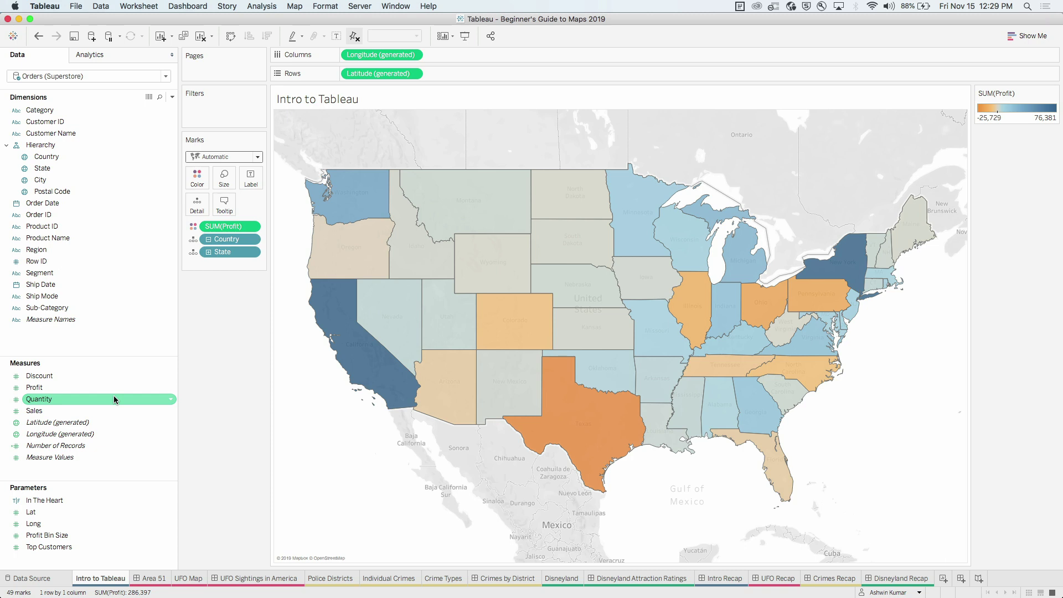
{"action": "left_click_drag", "start_coordinate": [115, 399], "coordinate": [224, 182]}
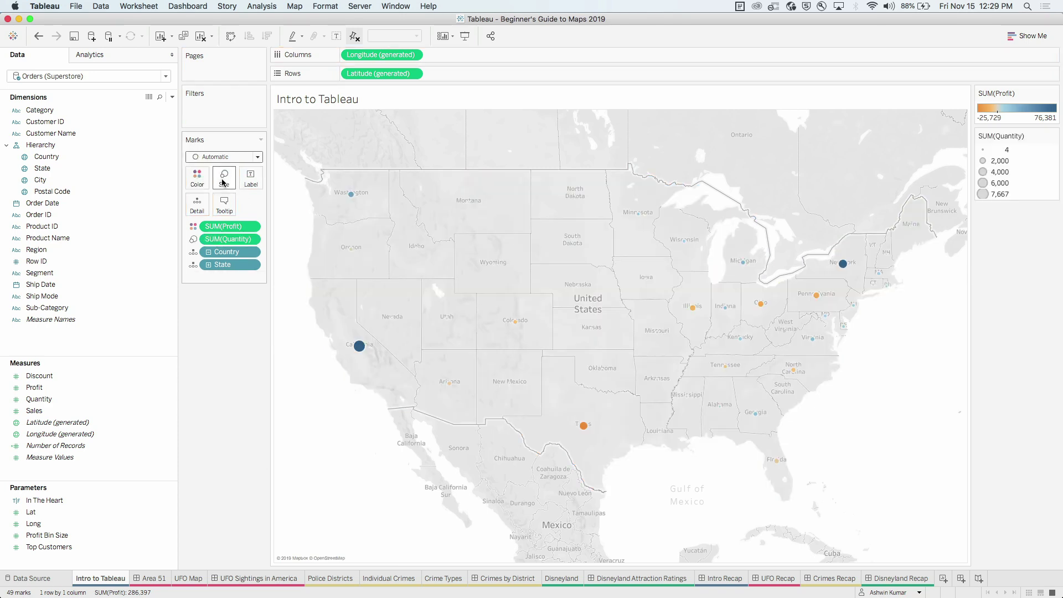
{"action": "left_click", "coordinate": [223, 182]}
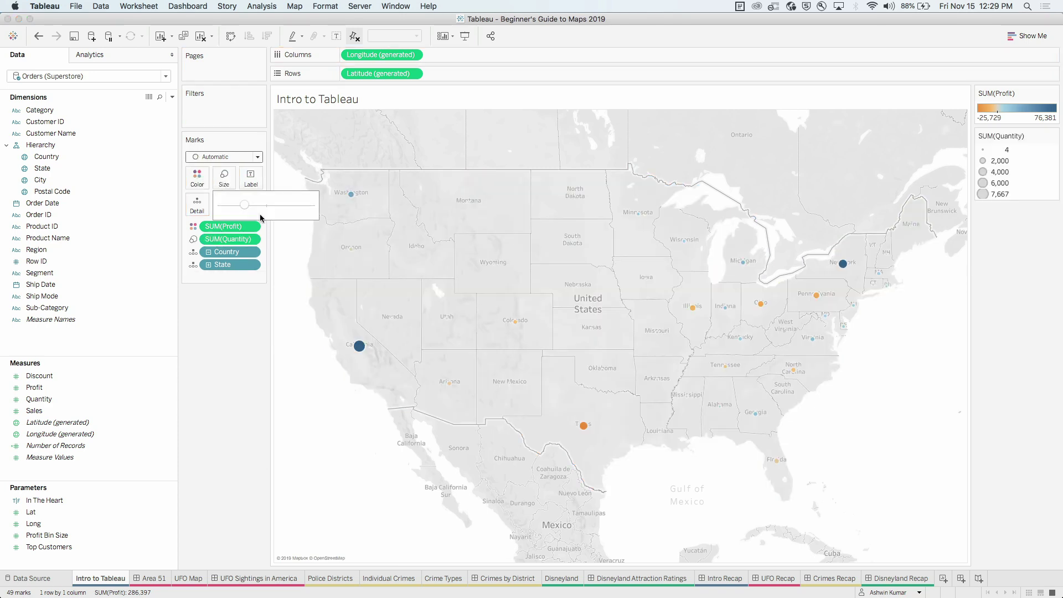
{"action": "left_click_drag", "start_coordinate": [250, 209], "coordinate": [285, 209]}
{"action": "left_click", "coordinate": [237, 340]}
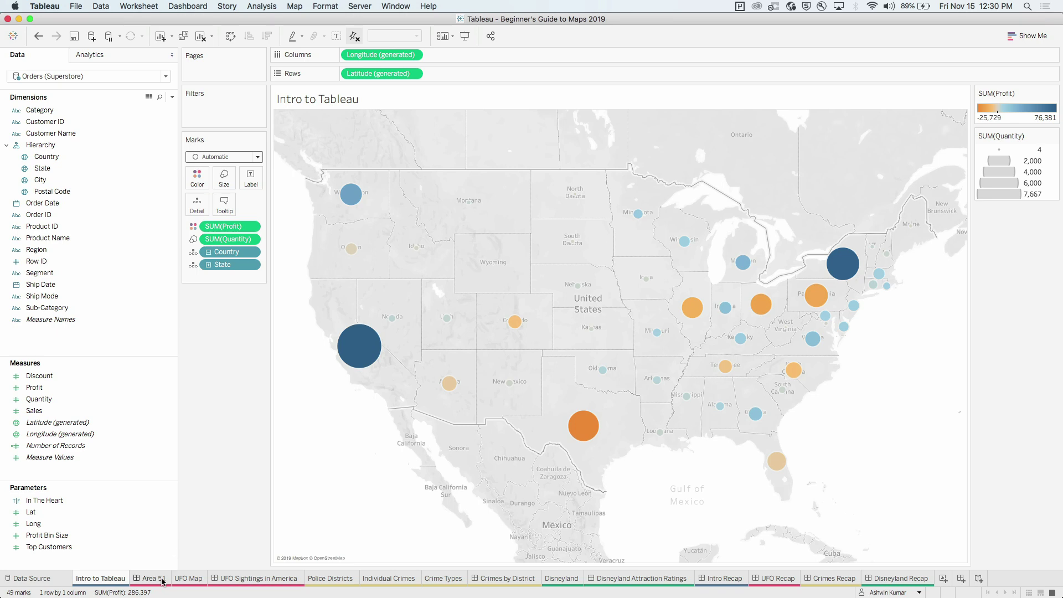
Step: View the Area 51 dashboard and switch to the UFO Map sheet
{"action": "mouse_move", "coordinate": [163, 580]}
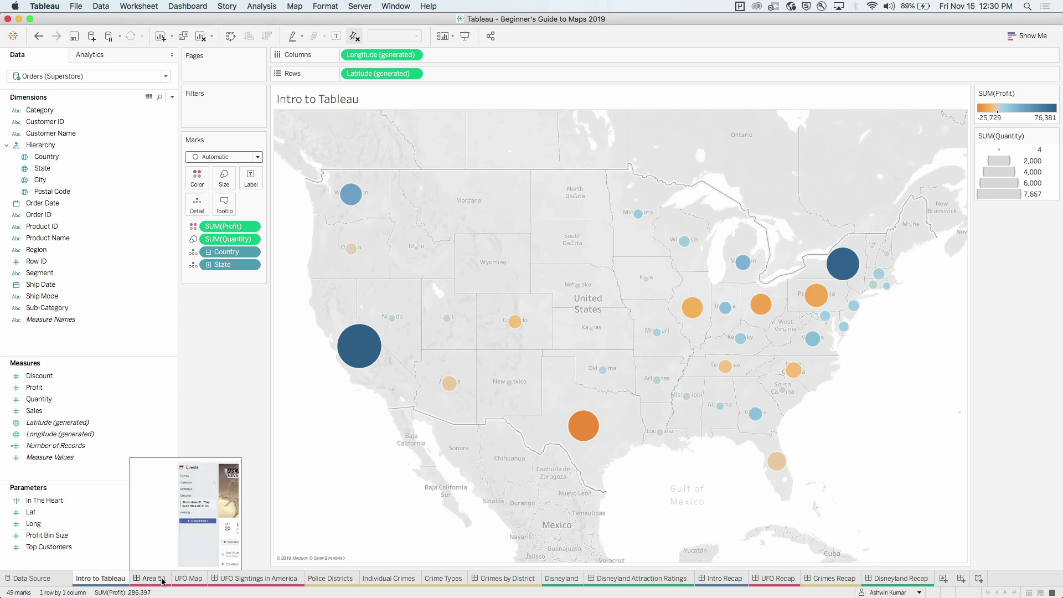
{"action": "left_click", "coordinate": [163, 579]}
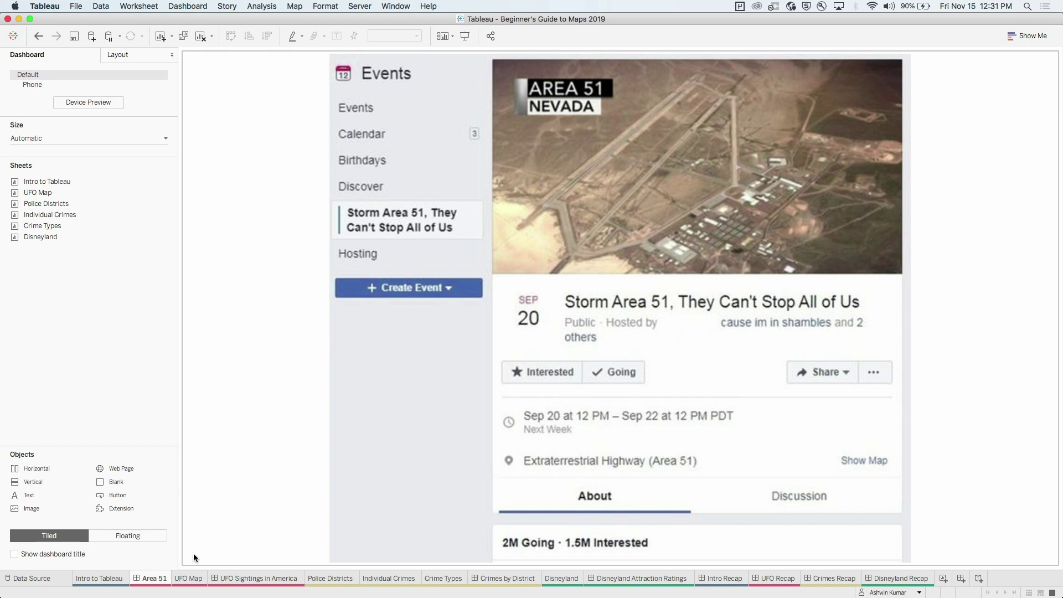
{"action": "left_click", "coordinate": [195, 577]}
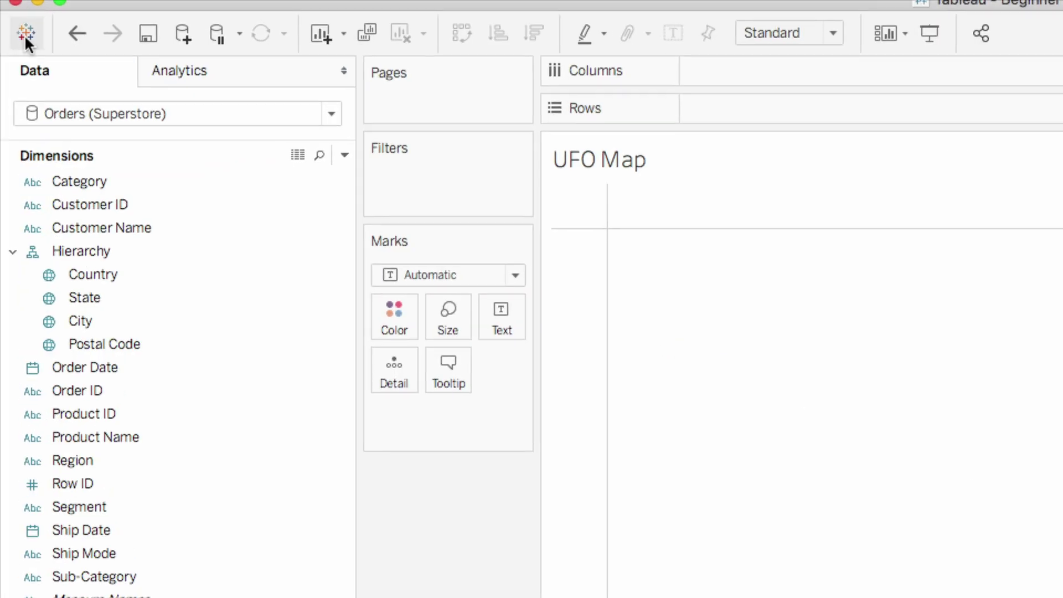
Step: Connect to the UFO Sightings Excel workbook as a new data source
{"action": "left_click", "coordinate": [25, 34]}
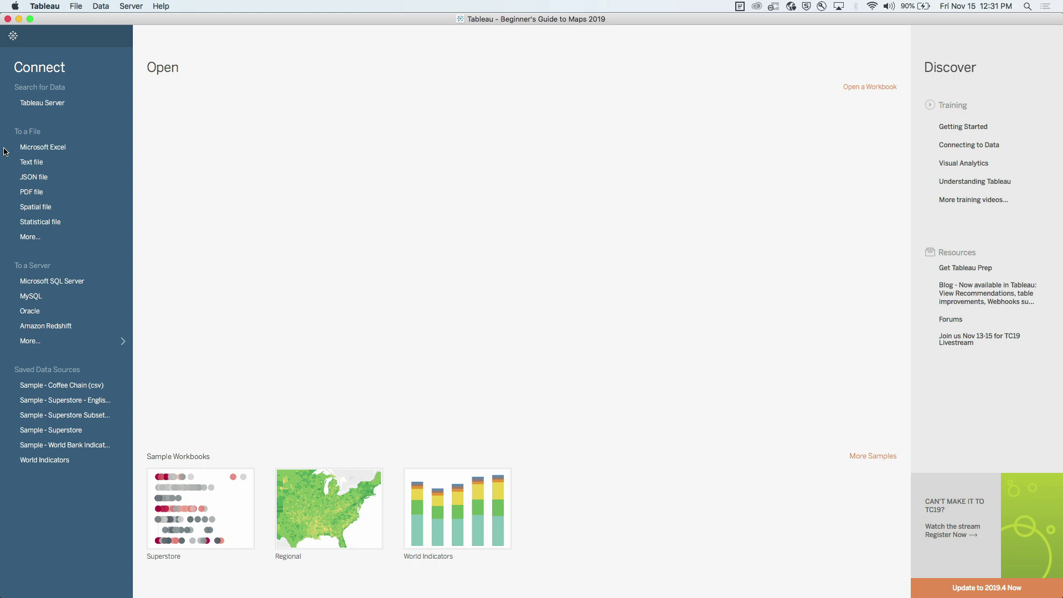
{"action": "left_click", "coordinate": [63, 147]}
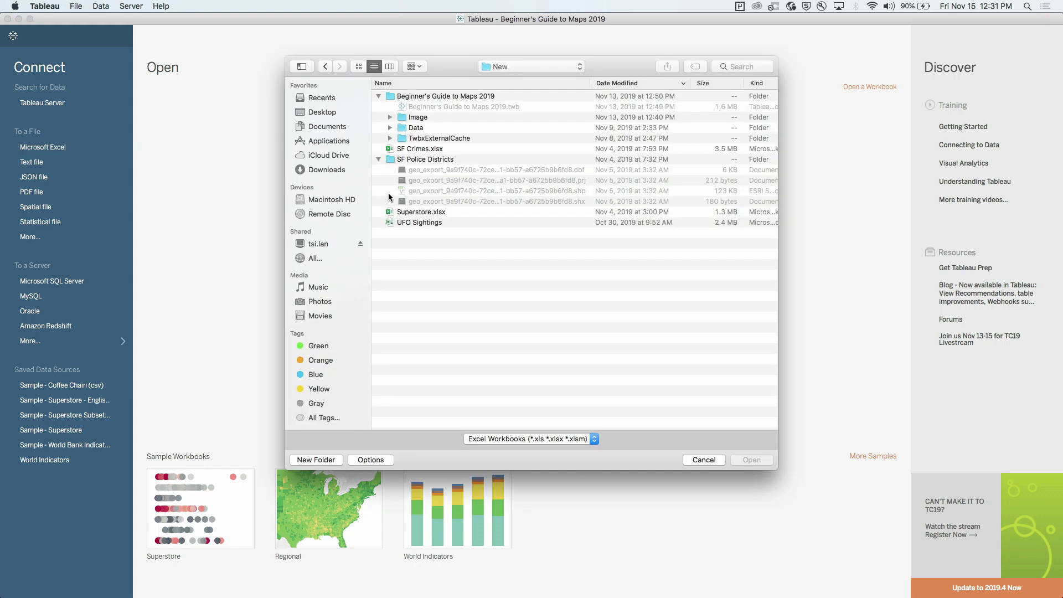
{"action": "left_click", "coordinate": [435, 223]}
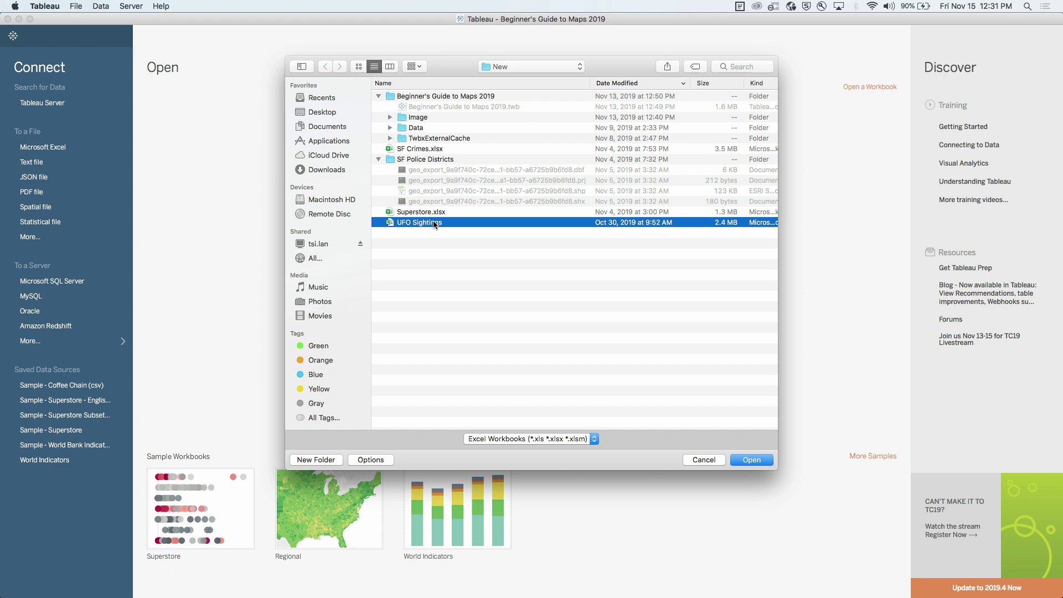
{"action": "left_click", "coordinate": [757, 461]}
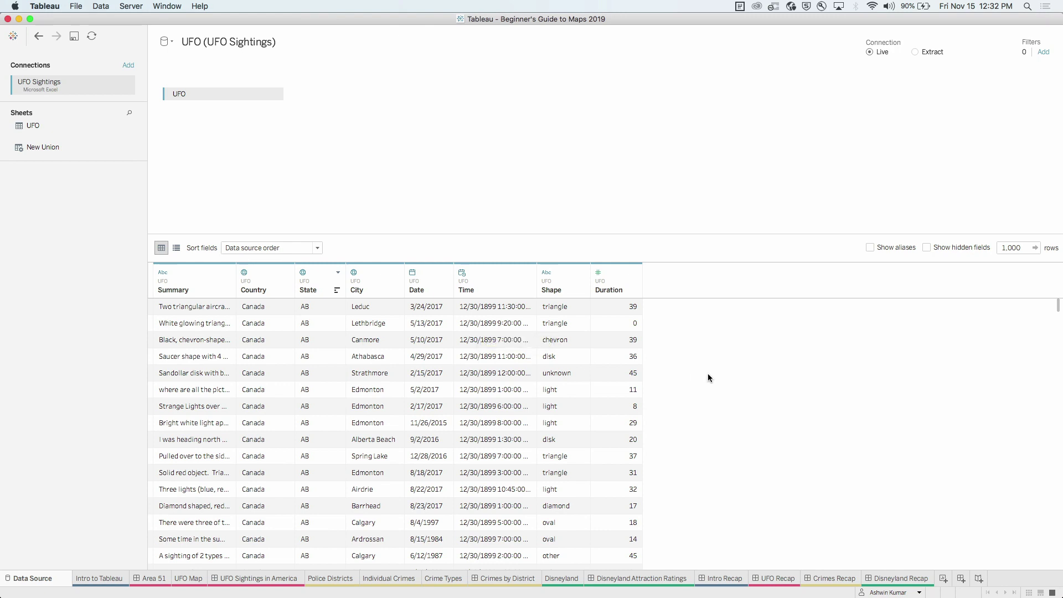
Step: Plot Country from the UFO Sightings data on the UFO Map sheet and exclude Canada
{"action": "left_click", "coordinate": [199, 580]}
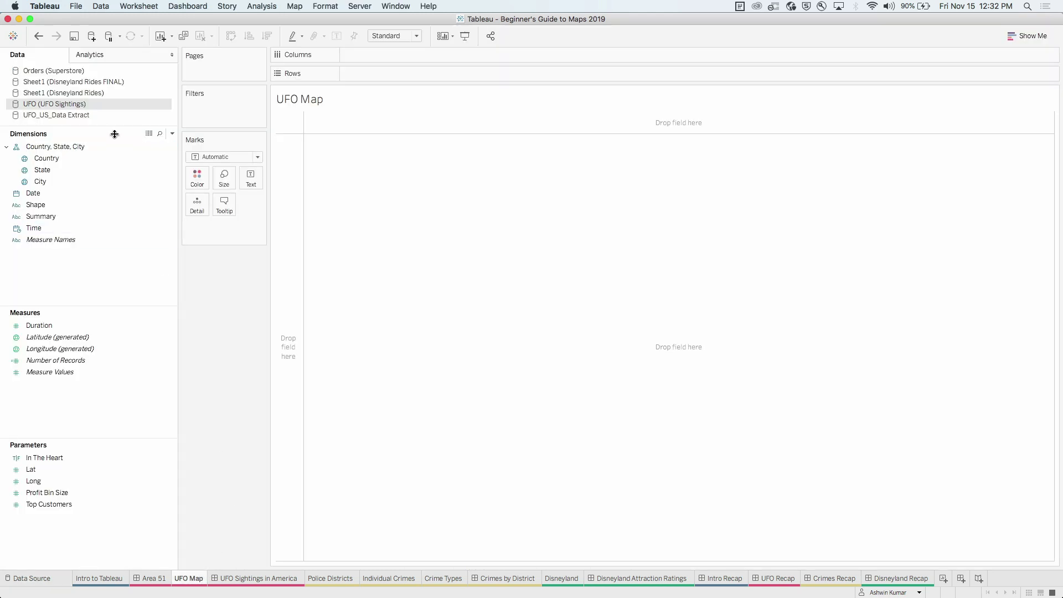
{"action": "left_click_drag", "start_coordinate": [114, 134], "coordinate": [108, 86]}
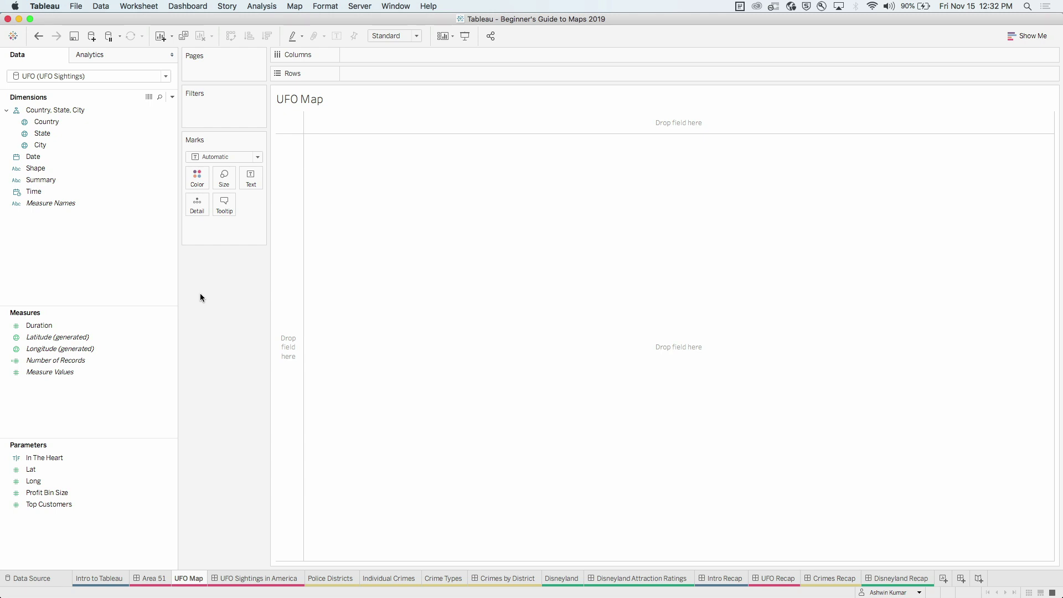
{"action": "left_click", "coordinate": [101, 124]}
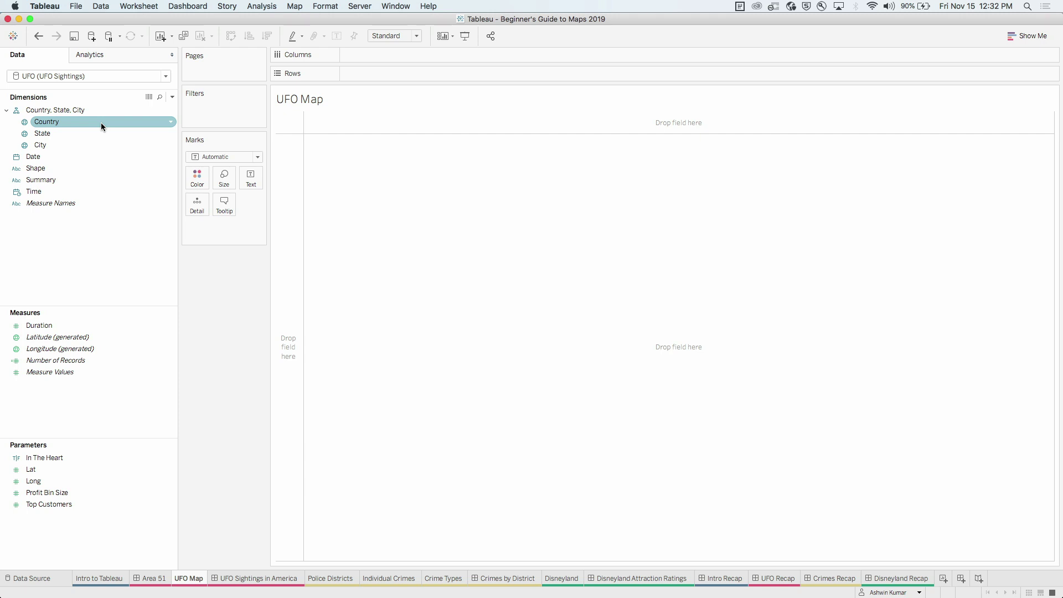
{"action": "left_click_drag", "start_coordinate": [101, 122], "coordinate": [379, 276]}
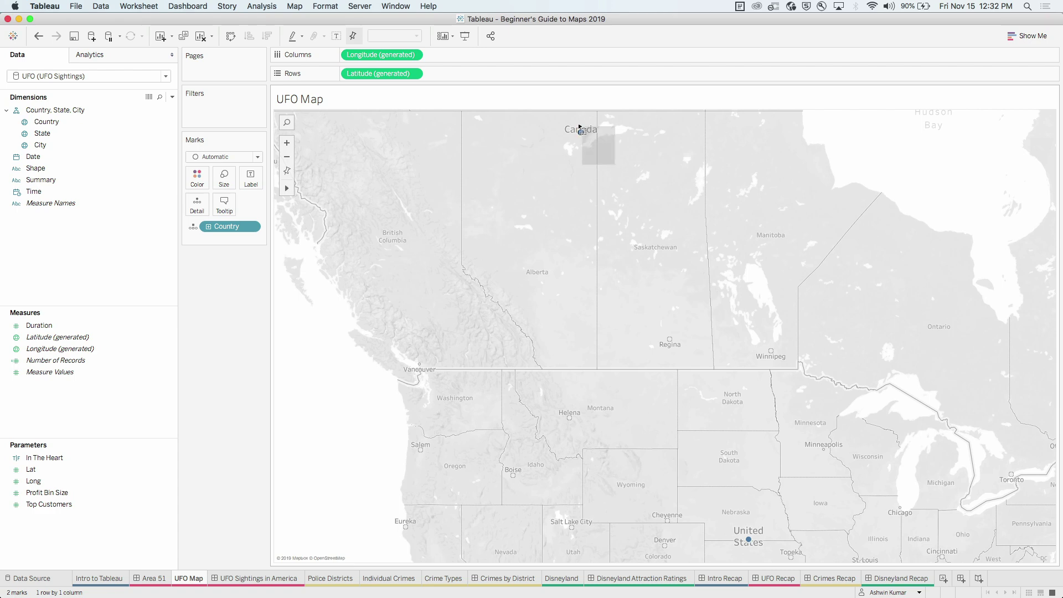
{"action": "left_click", "coordinate": [581, 131]}
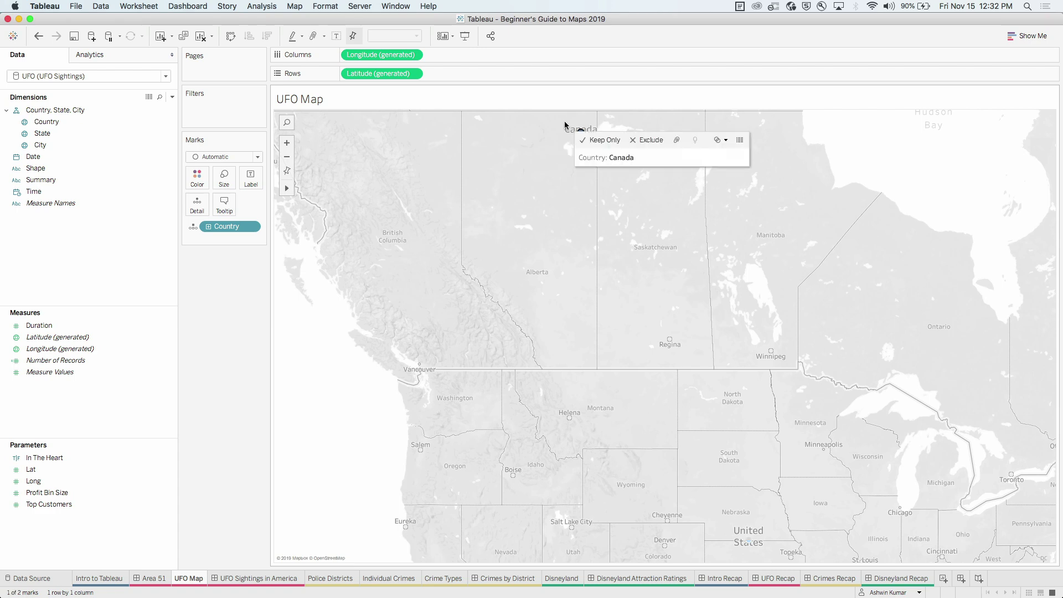
{"action": "left_click", "coordinate": [636, 145]}
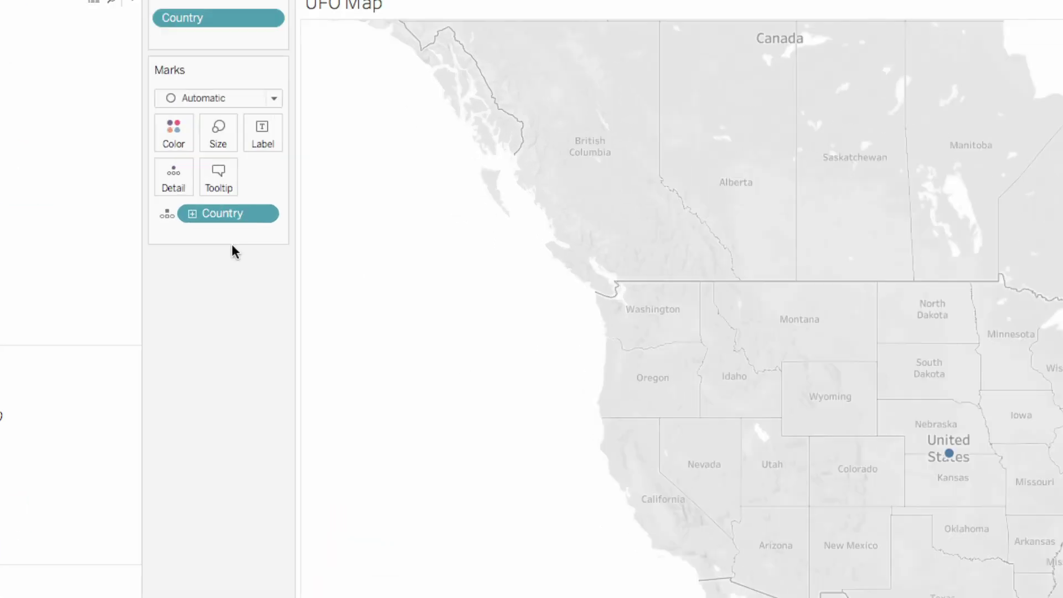
Step: Drill the map from Country down to State and exclude Alaska and Hawaii
{"action": "left_click", "coordinate": [209, 226]}
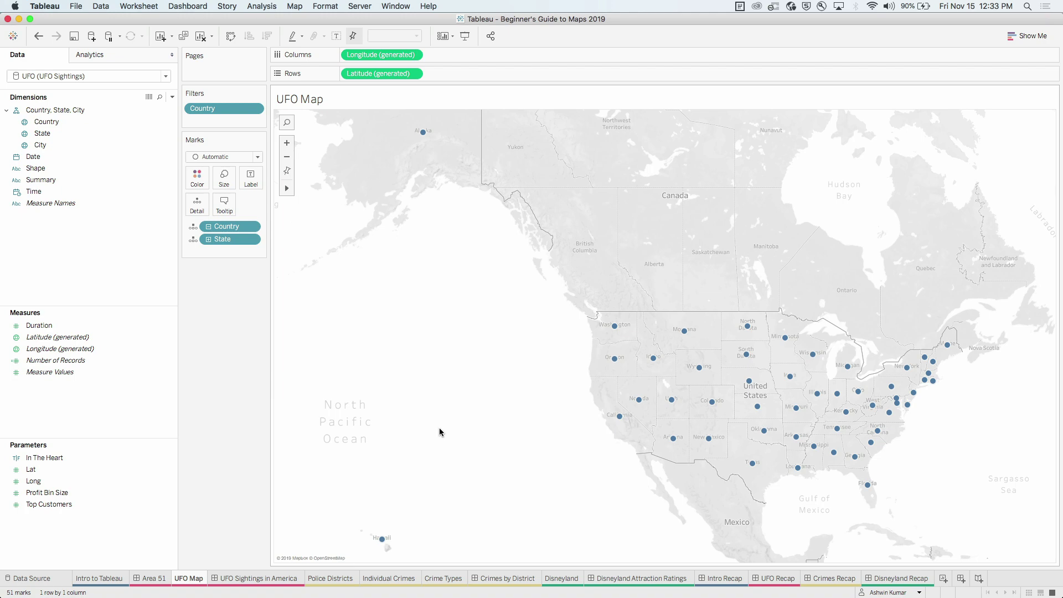
{"action": "left_click", "coordinate": [422, 132]}
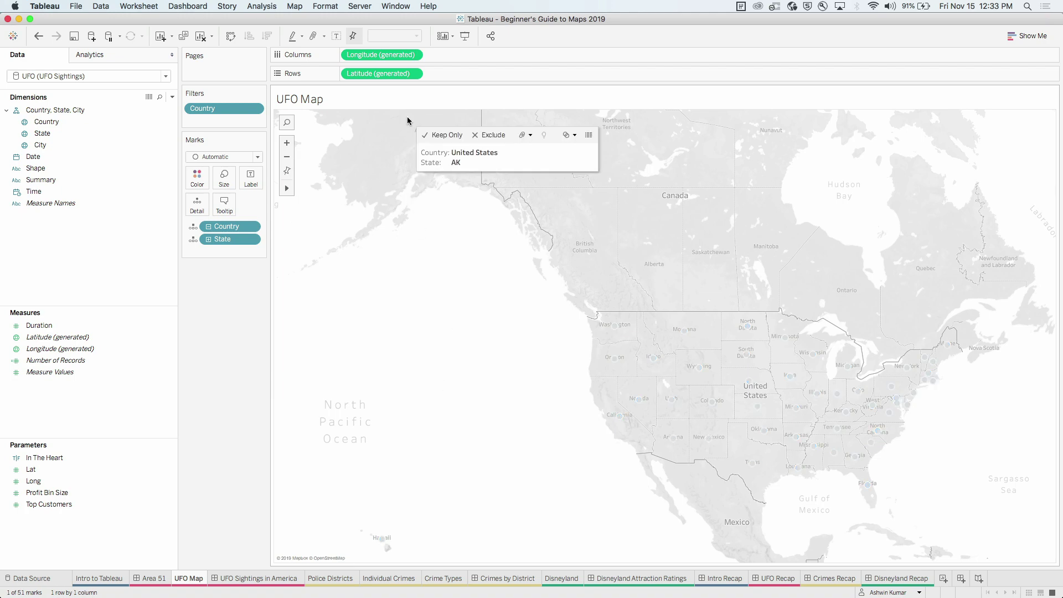
{"action": "left_click", "coordinate": [489, 135]}
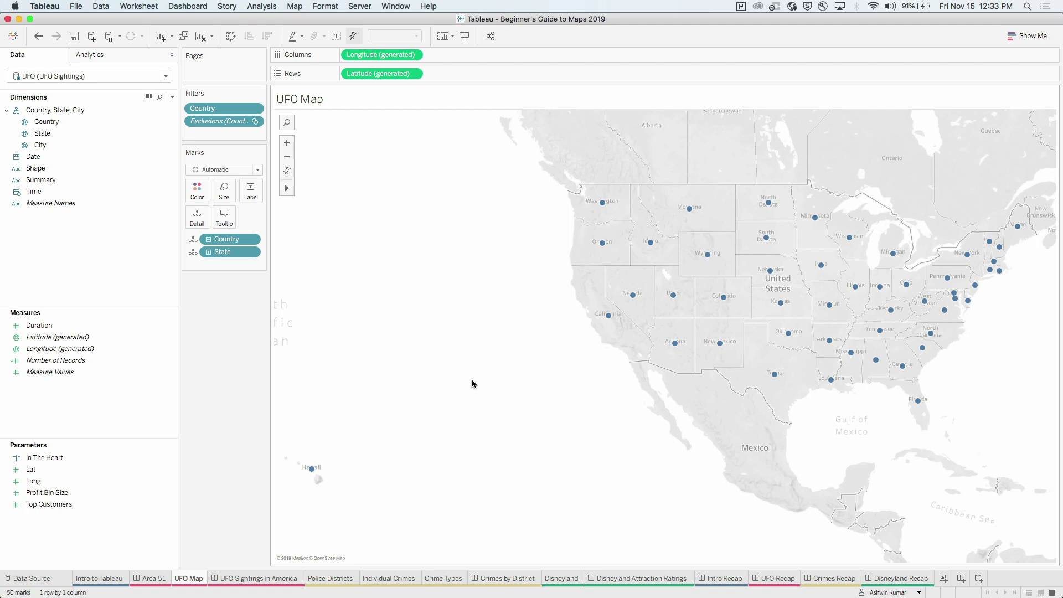
{"action": "left_click", "coordinate": [312, 469]}
{"action": "left_click", "coordinate": [371, 505]}
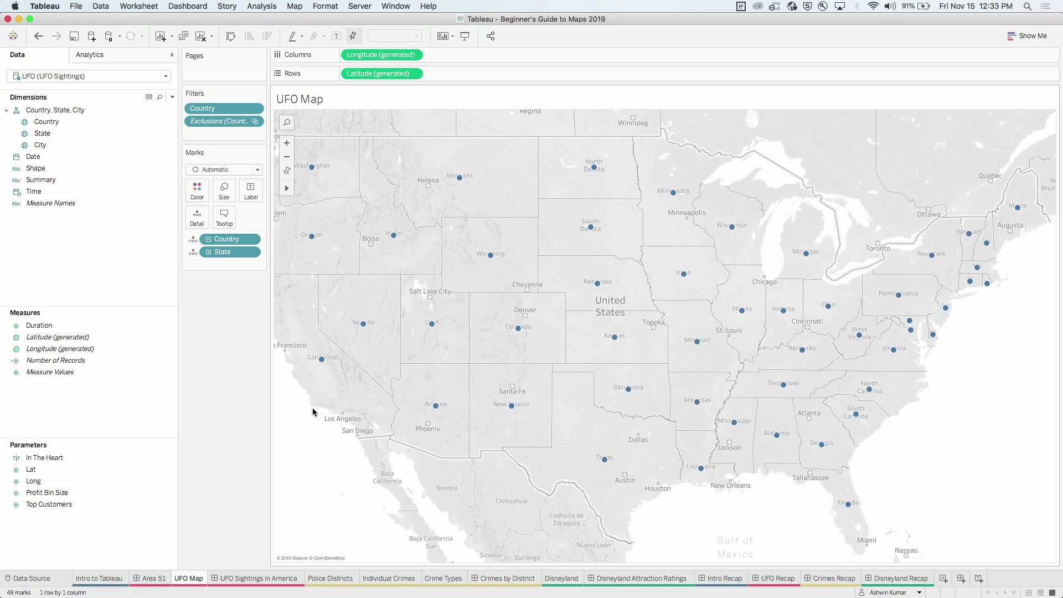
Step: Drill the map from State down to City and review the list of unrecognized city locations
{"action": "left_click", "coordinate": [209, 252]}
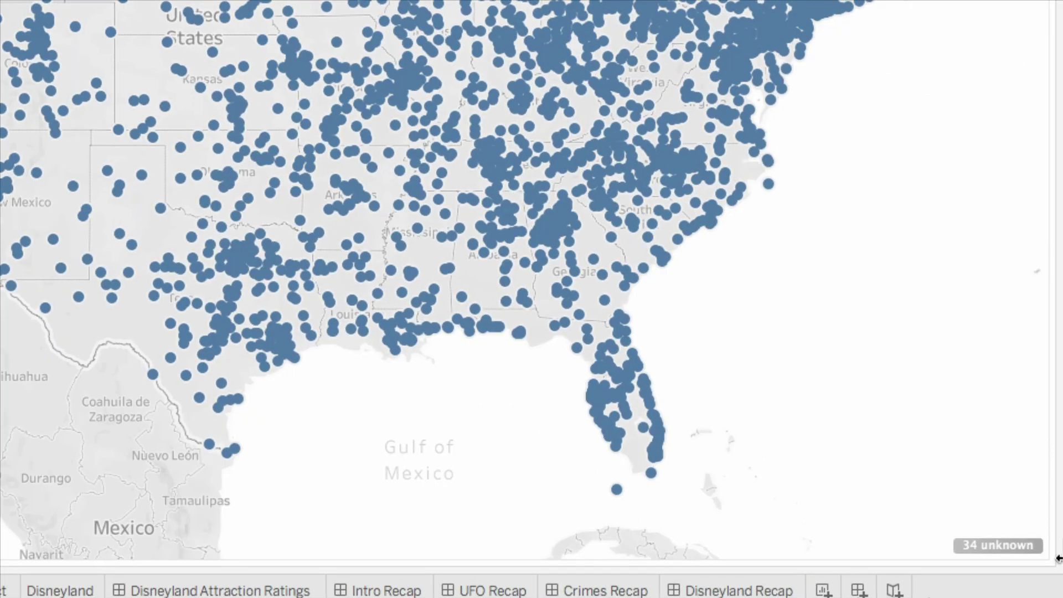
{"action": "left_click", "coordinate": [1015, 547]}
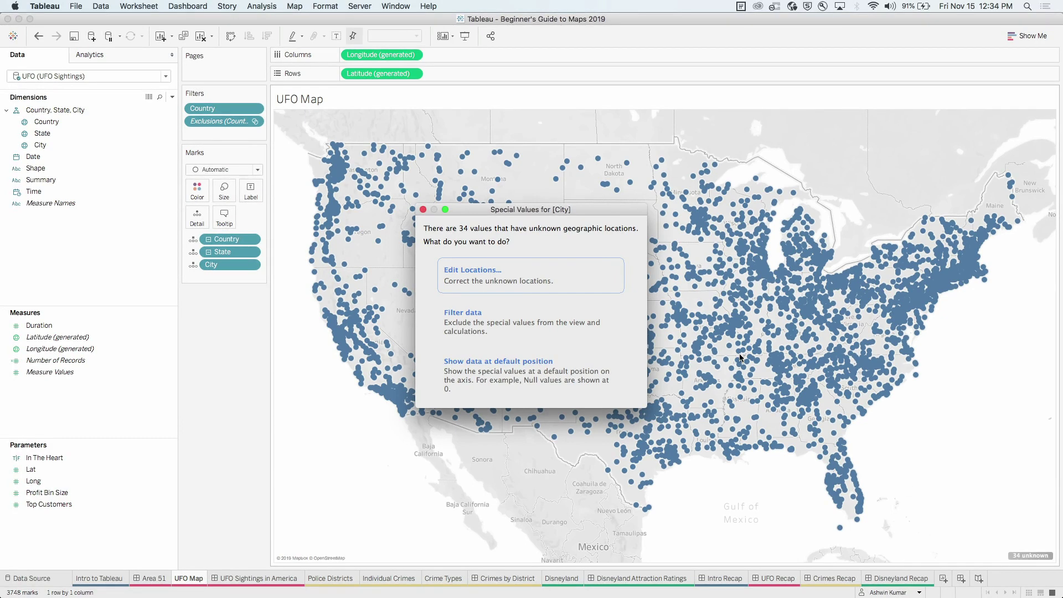
{"action": "left_click", "coordinate": [508, 276]}
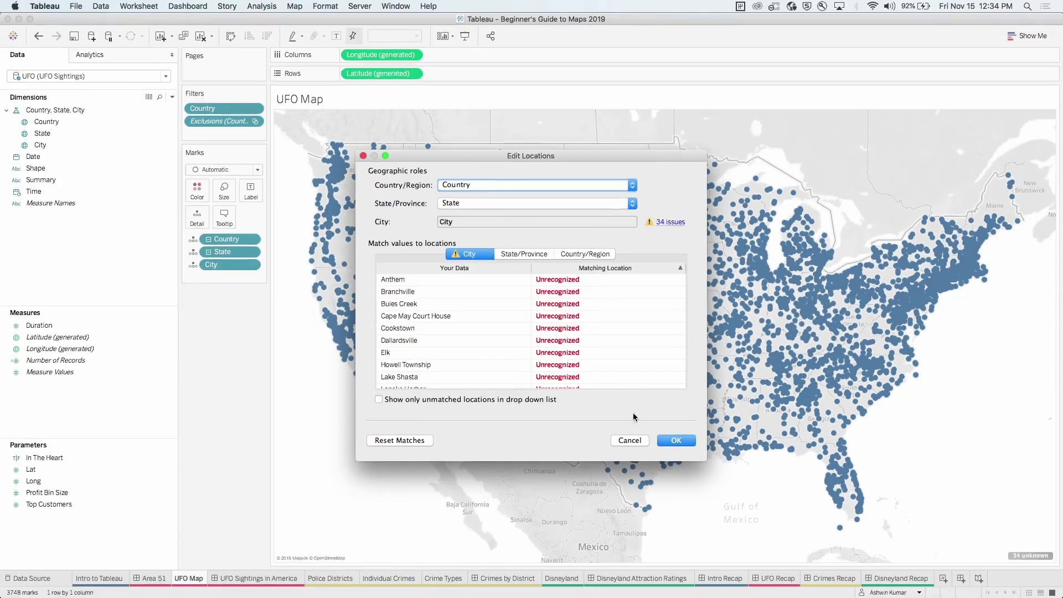
{"action": "left_click", "coordinate": [645, 507]}
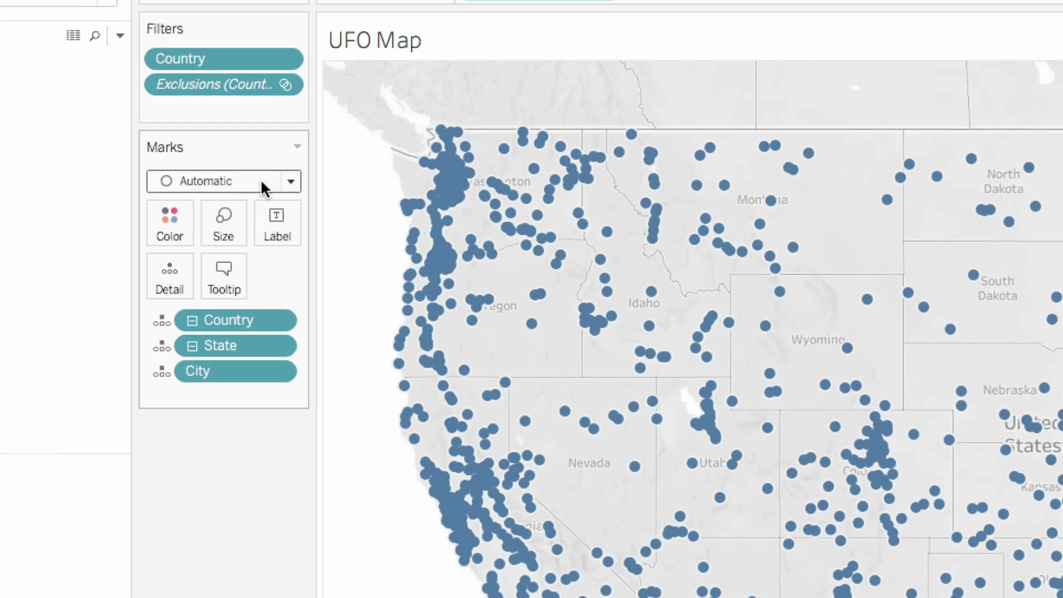
Step: Change the UFO Map marks to Density, using the Density Green Dark palette at 78% intensity
{"action": "left_click", "coordinate": [249, 168]}
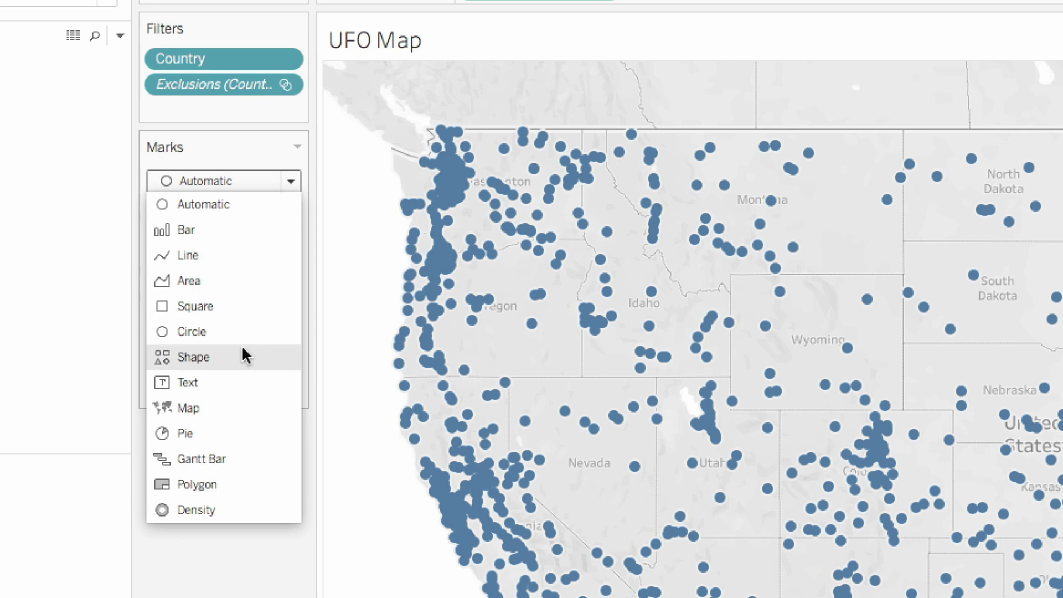
{"action": "left_click", "coordinate": [244, 510]}
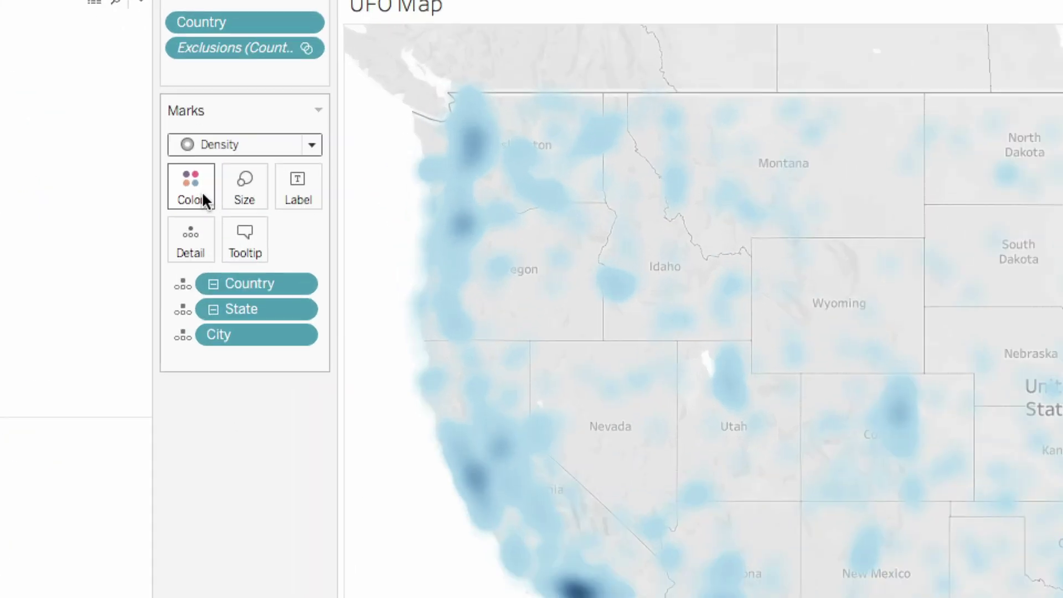
{"action": "left_click", "coordinate": [202, 190]}
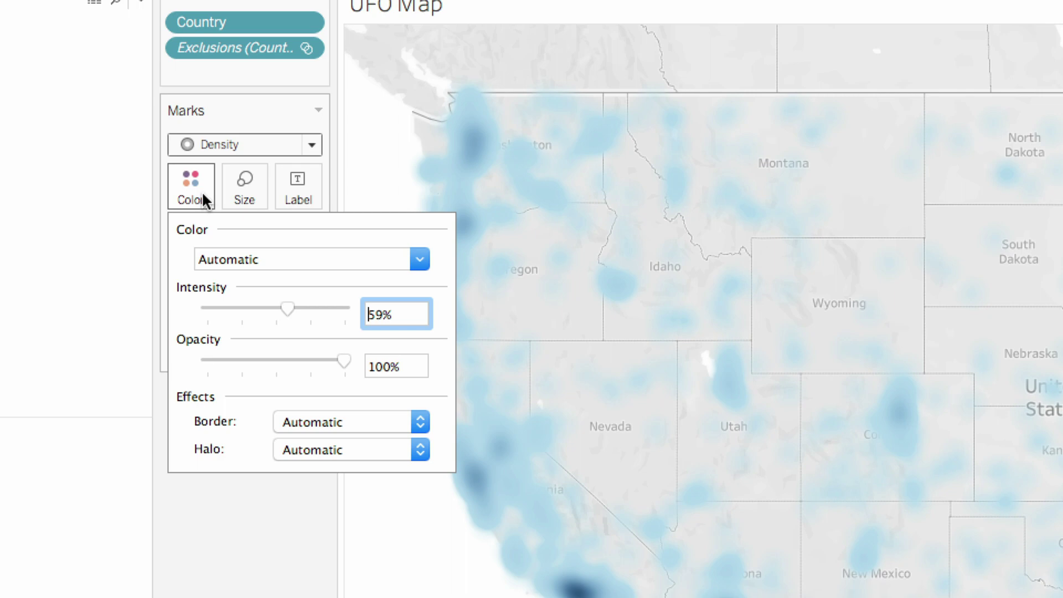
{"action": "left_click", "coordinate": [317, 258]}
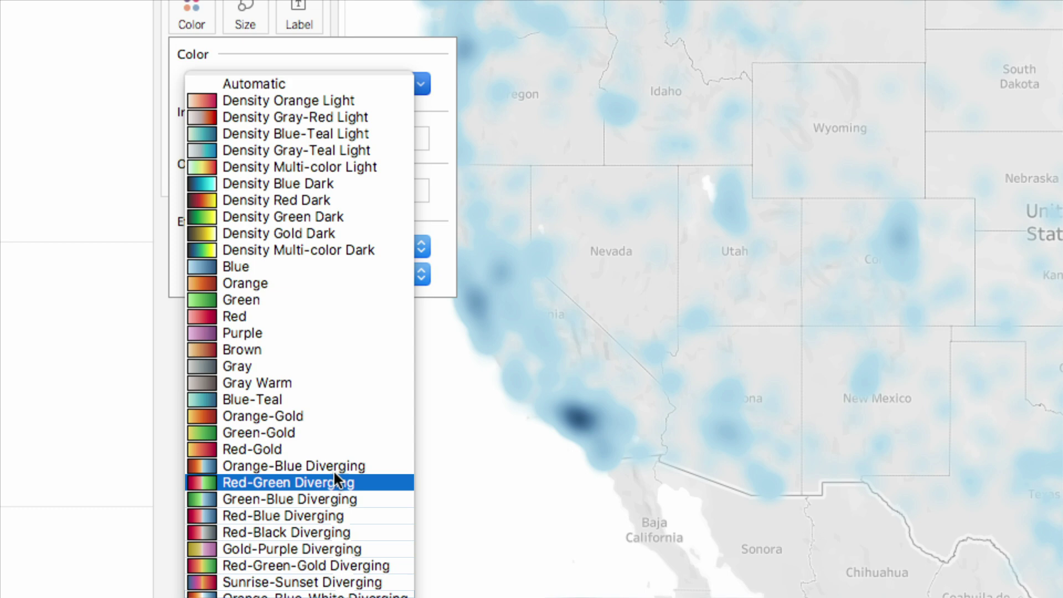
{"action": "left_click", "coordinate": [366, 216]}
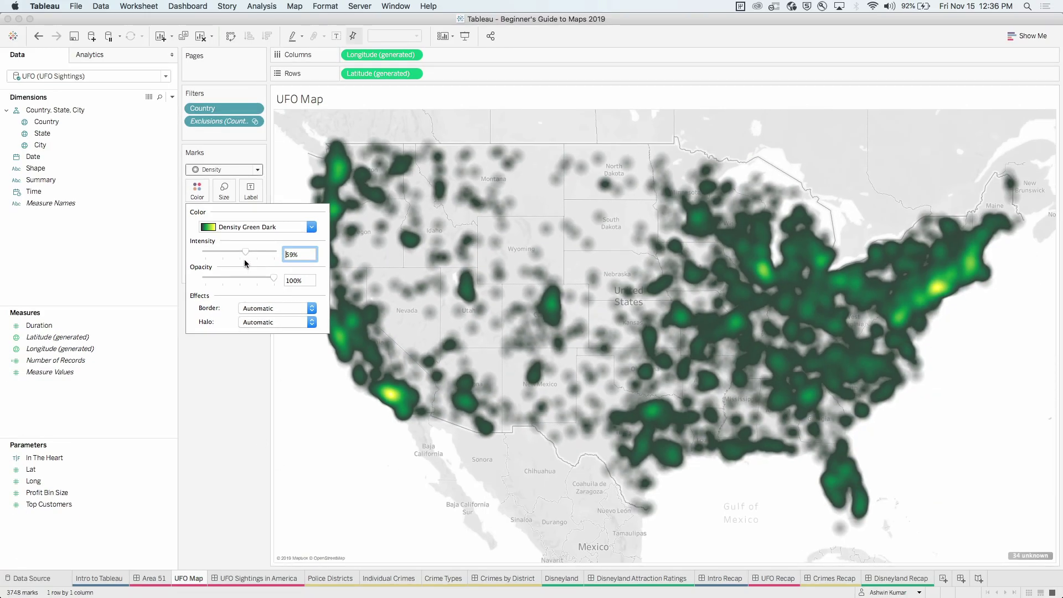
{"action": "left_click_drag", "start_coordinate": [247, 256], "coordinate": [260, 256]}
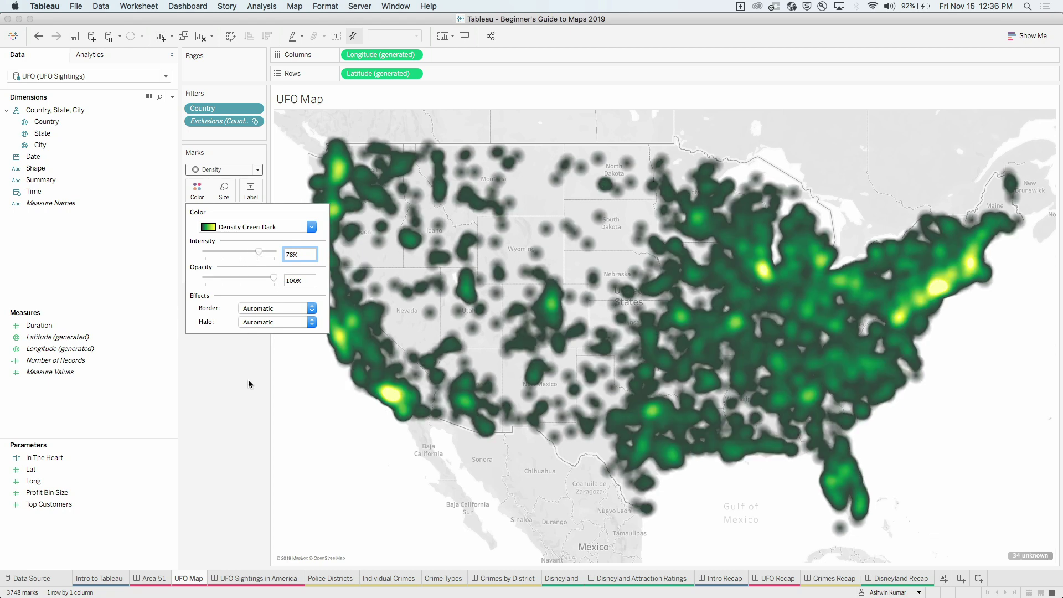
{"action": "left_click", "coordinate": [247, 420]}
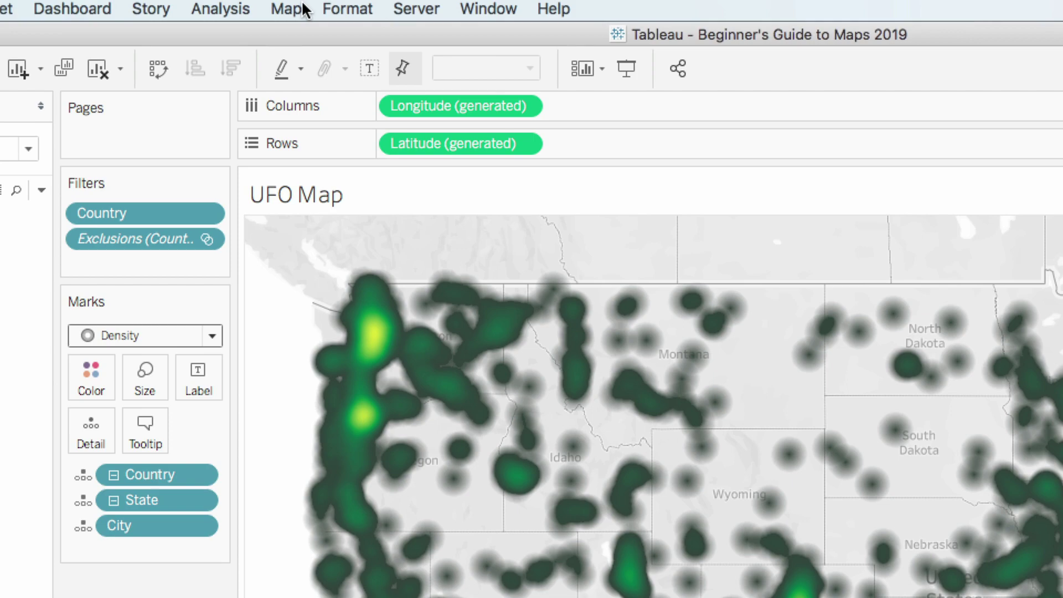
Step: Open the map layer settings, try the Normal background style, and set the style to Dark
{"action": "left_click", "coordinate": [299, 8]}
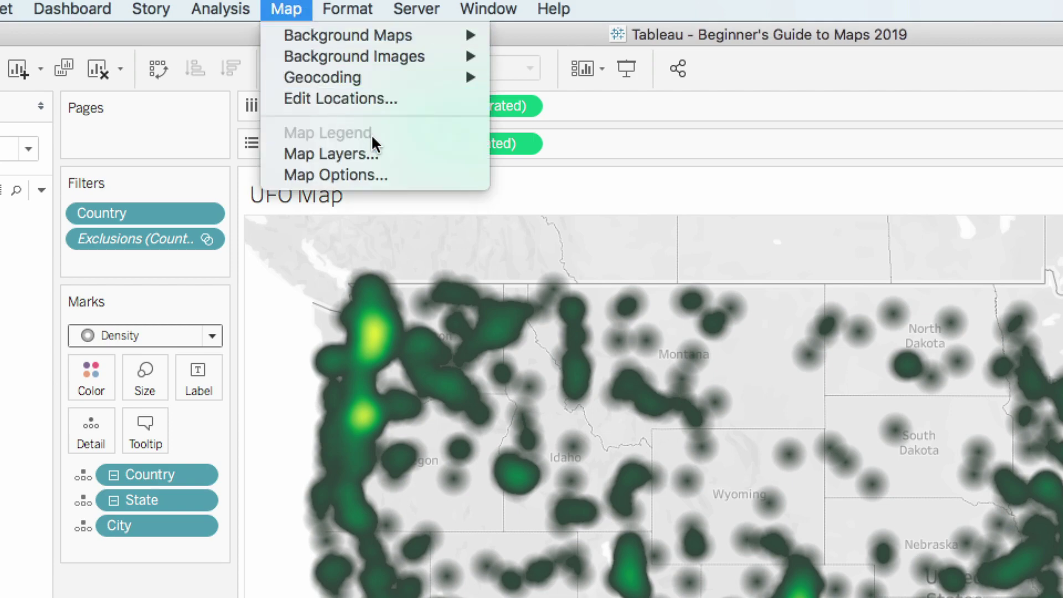
{"action": "left_click", "coordinate": [383, 154]}
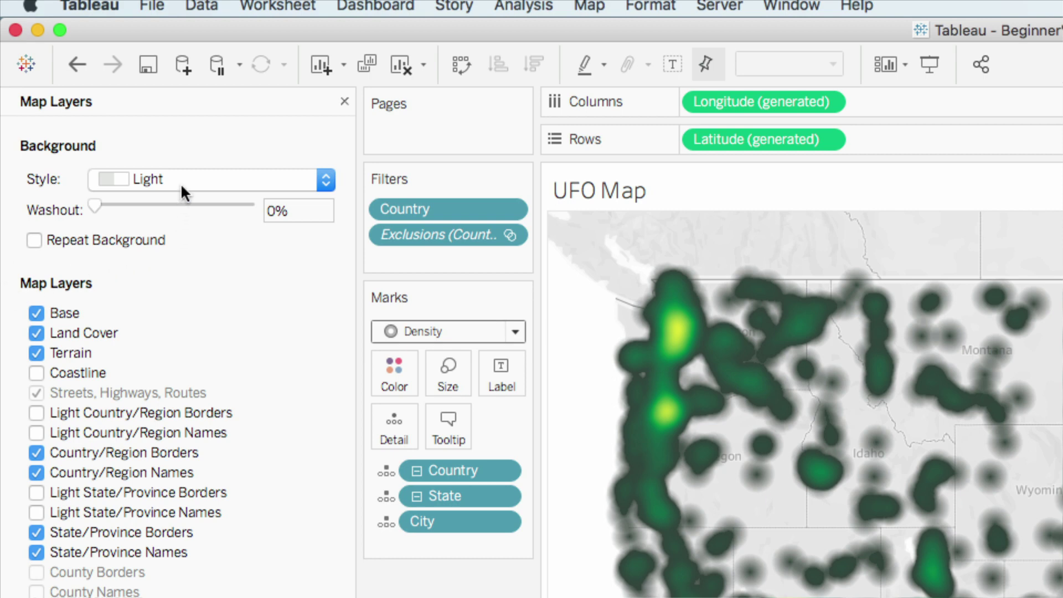
{"action": "left_click", "coordinate": [248, 182]}
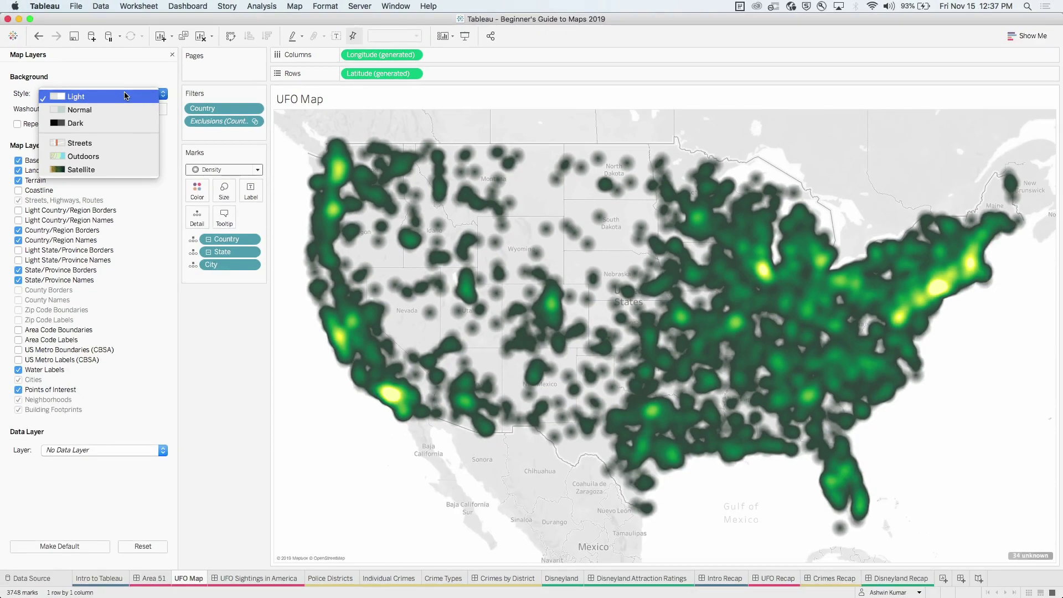
{"action": "key", "text": "Return"}
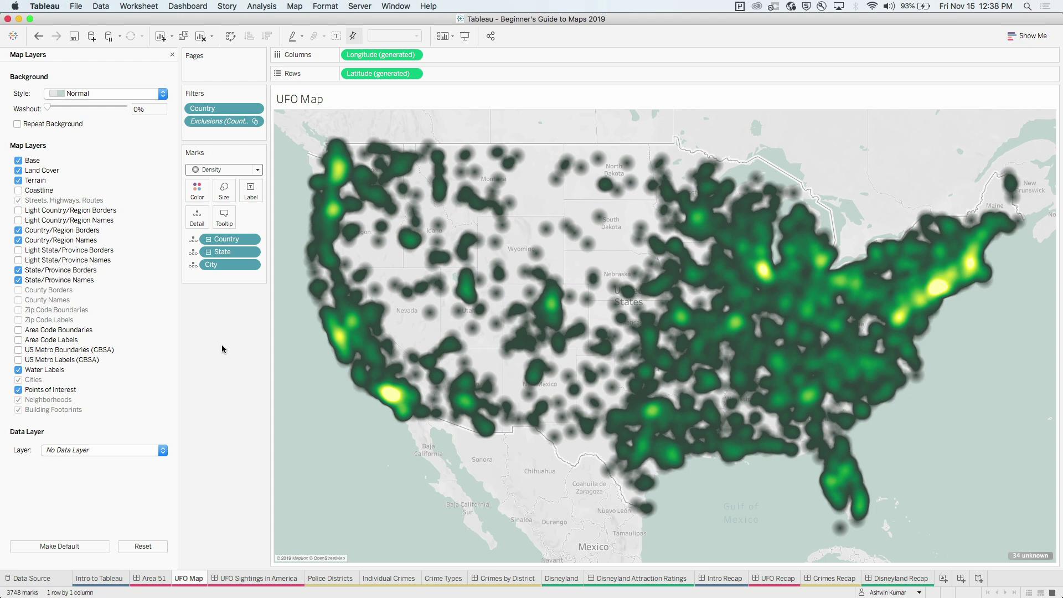
{"action": "left_click", "coordinate": [145, 97]}
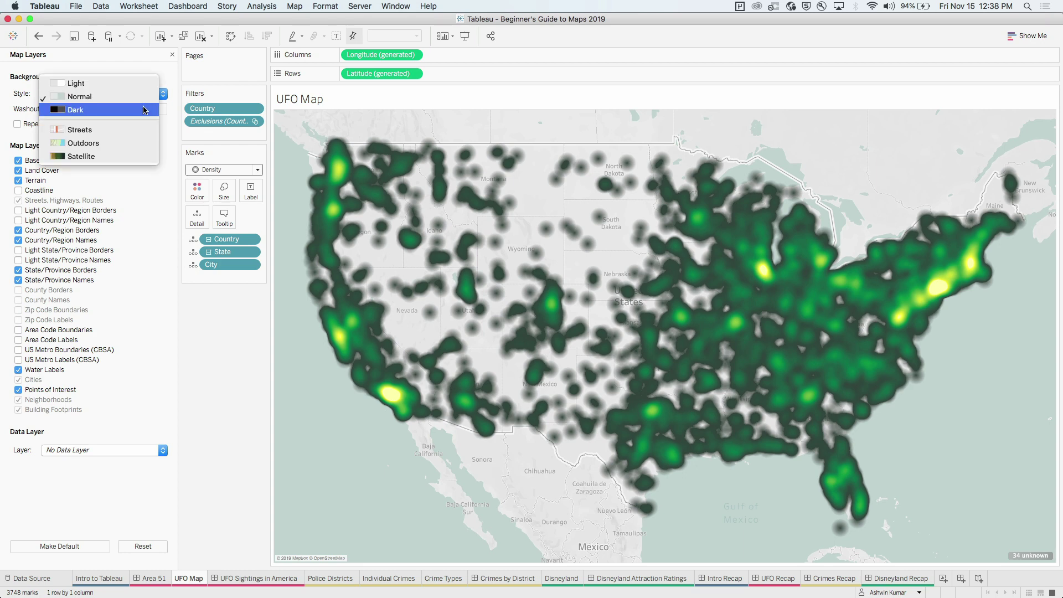
{"action": "left_click", "coordinate": [145, 110]}
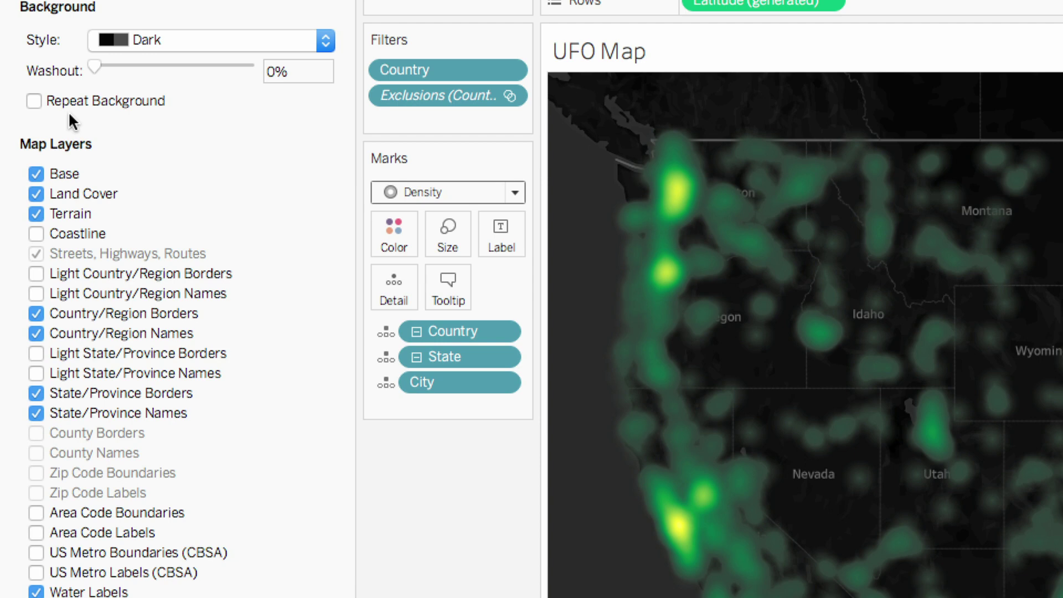
Step: Try a 37% washout and a repeated background on the zoomed-out map, restoring 0% washout, no repetition and the original view
{"action": "left_click_drag", "start_coordinate": [95, 70], "coordinate": [152, 72]}
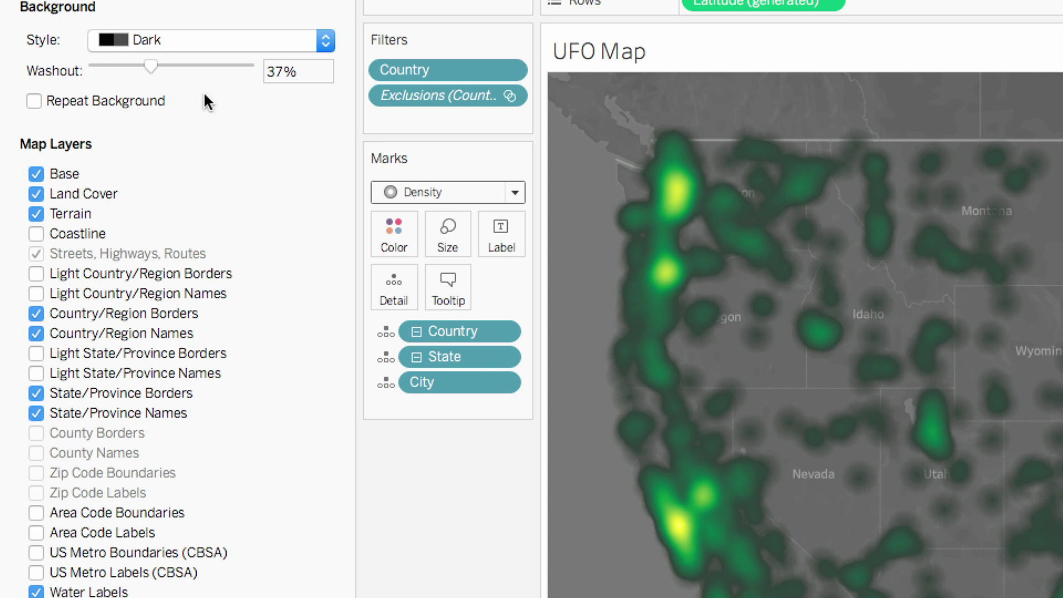
{"action": "left_click_drag", "start_coordinate": [148, 66], "coordinate": [63, 68]}
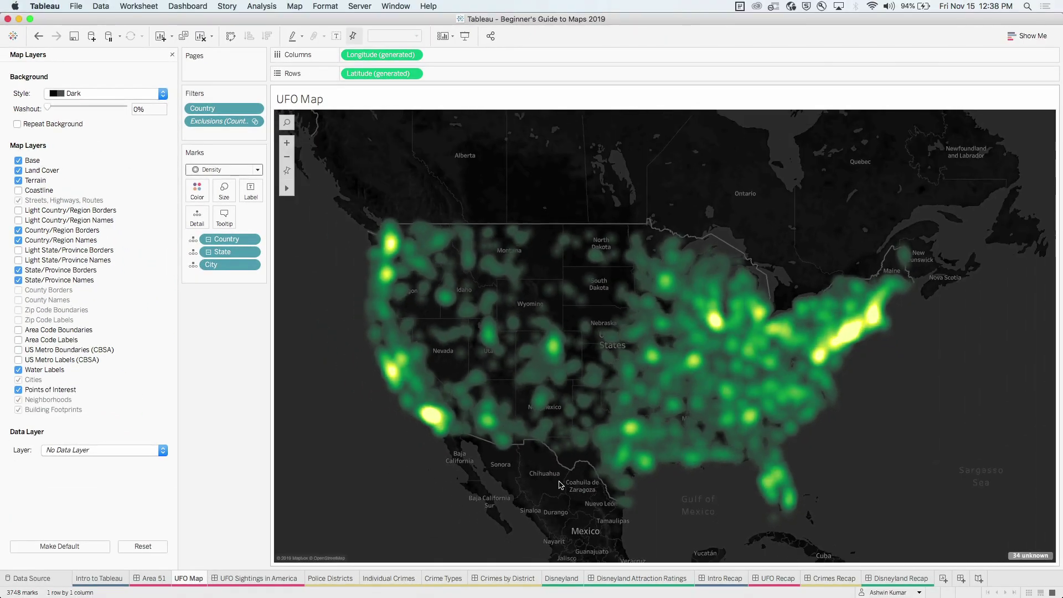
{"action": "scroll", "coordinate": [561, 485], "scroll_direction": "down", "scroll_amount": 8}
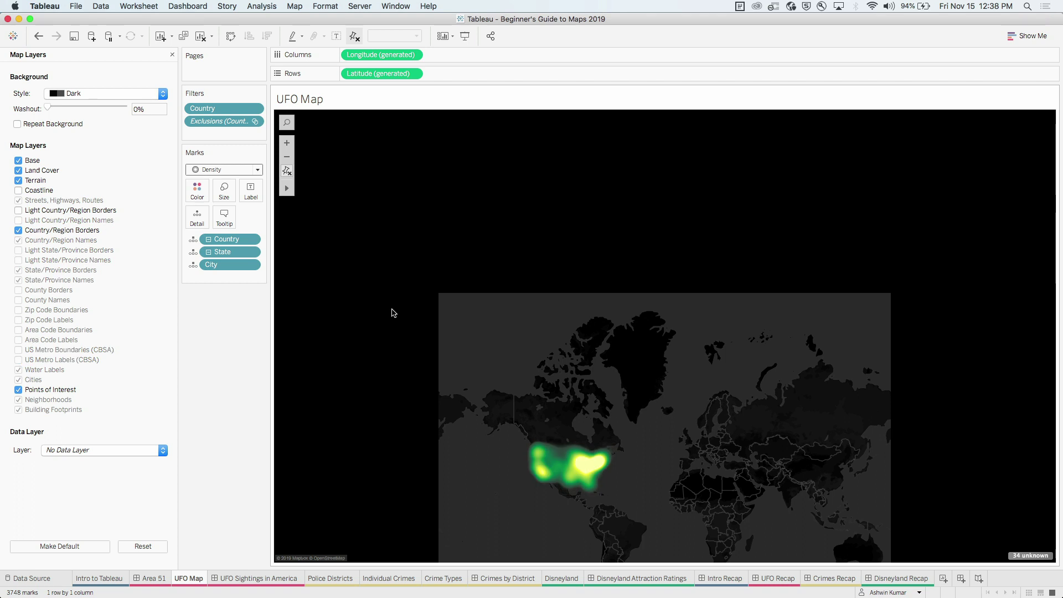
{"action": "left_click", "coordinate": [17, 124]}
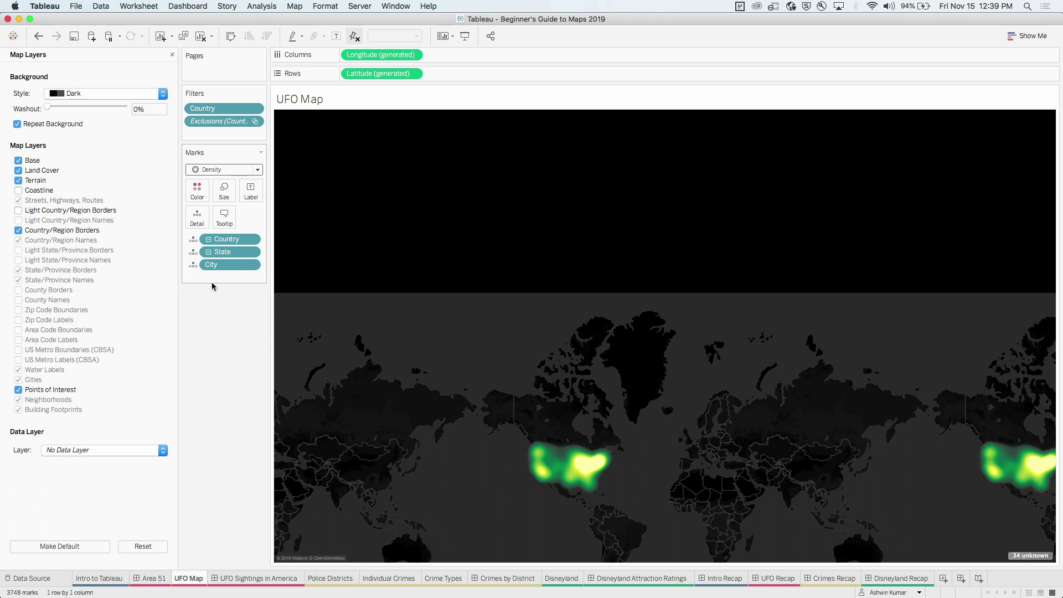
{"action": "left_click", "coordinate": [17, 124]}
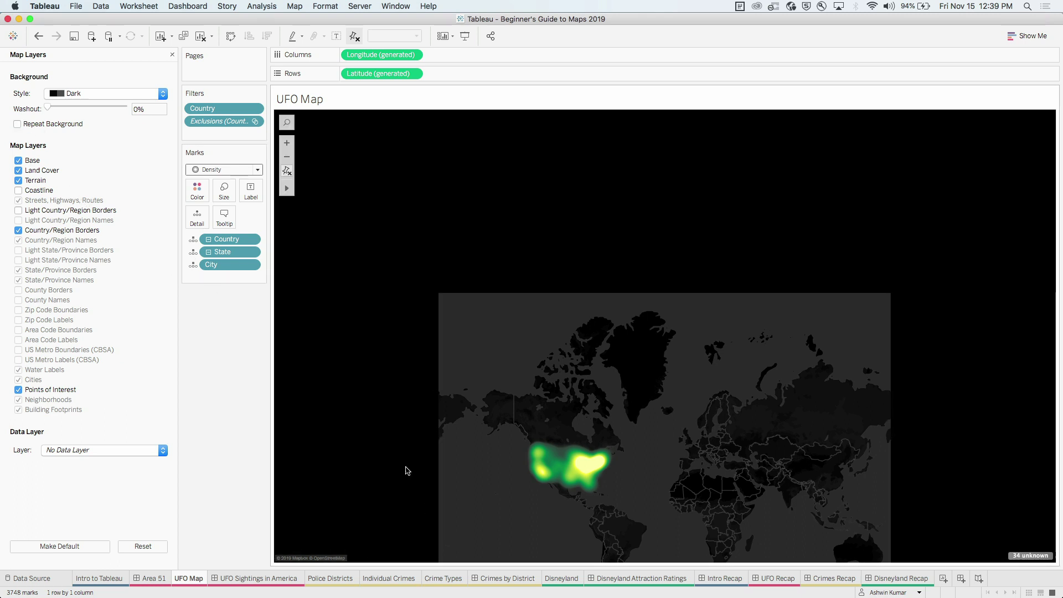
{"action": "left_click", "coordinate": [287, 173]}
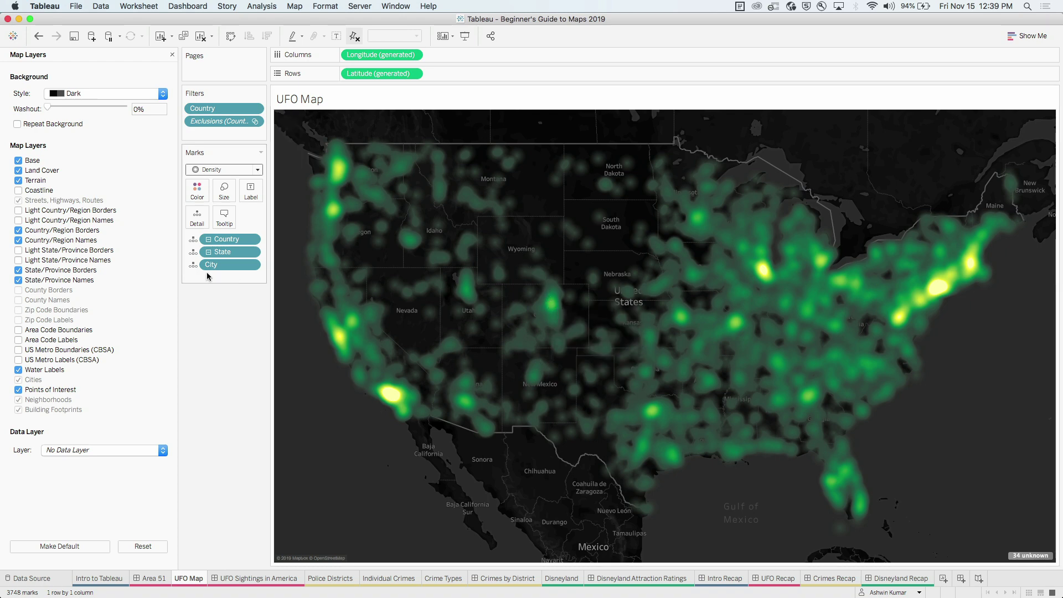
Step: Hide the state/province and country/region names and borders on the map, and turn all four layers back on
{"action": "left_click", "coordinate": [19, 280]}
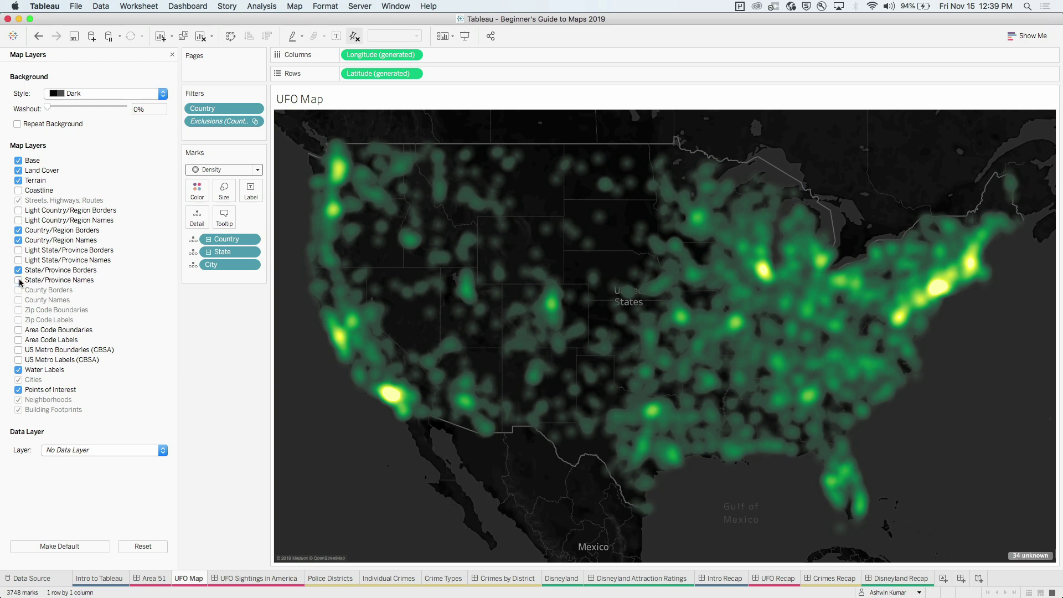
{"action": "left_click", "coordinate": [18, 270]}
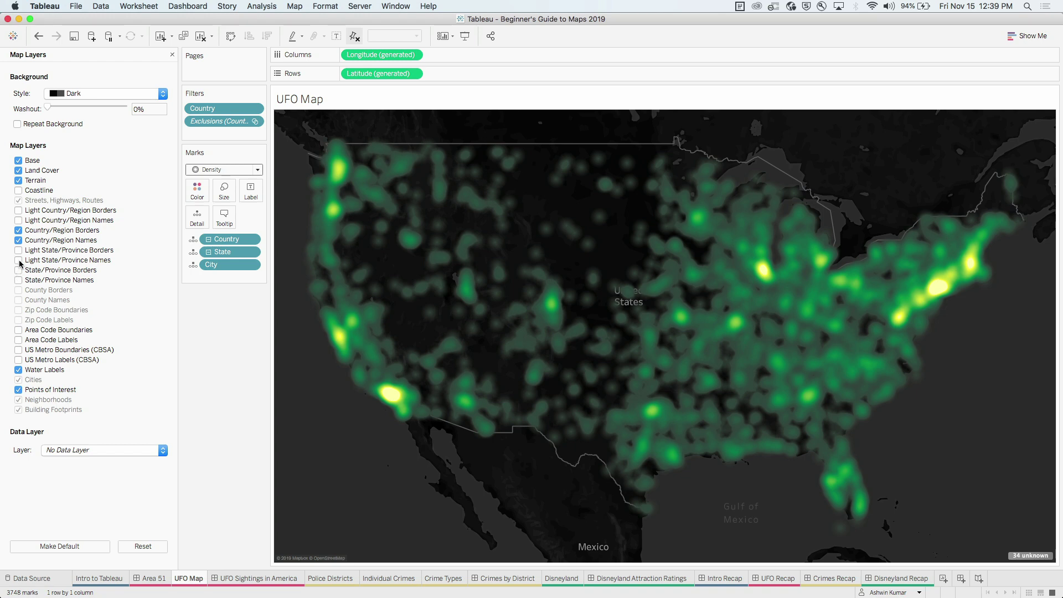
{"action": "left_click", "coordinate": [18, 240]}
{"action": "left_click", "coordinate": [18, 230]}
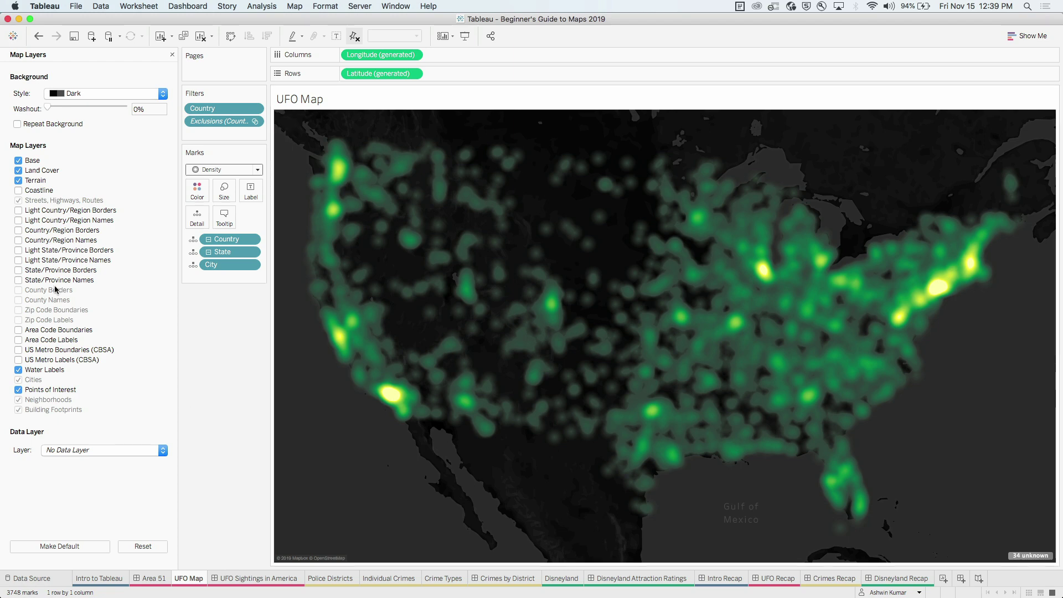
{"action": "left_click", "coordinate": [18, 230]}
{"action": "left_click", "coordinate": [18, 240]}
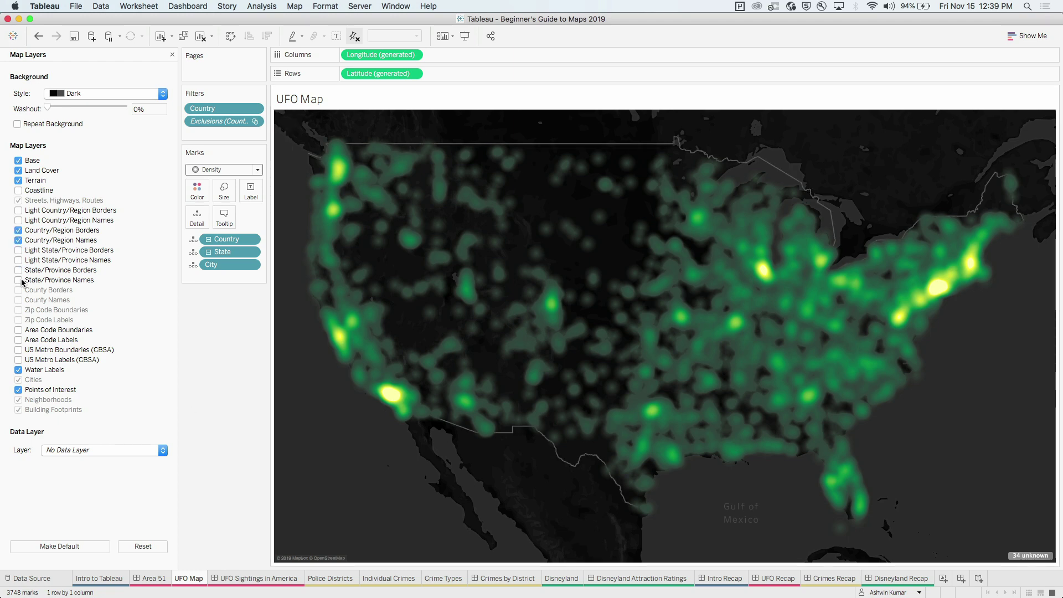
{"action": "left_click", "coordinate": [18, 270]}
{"action": "left_click", "coordinate": [19, 281]}
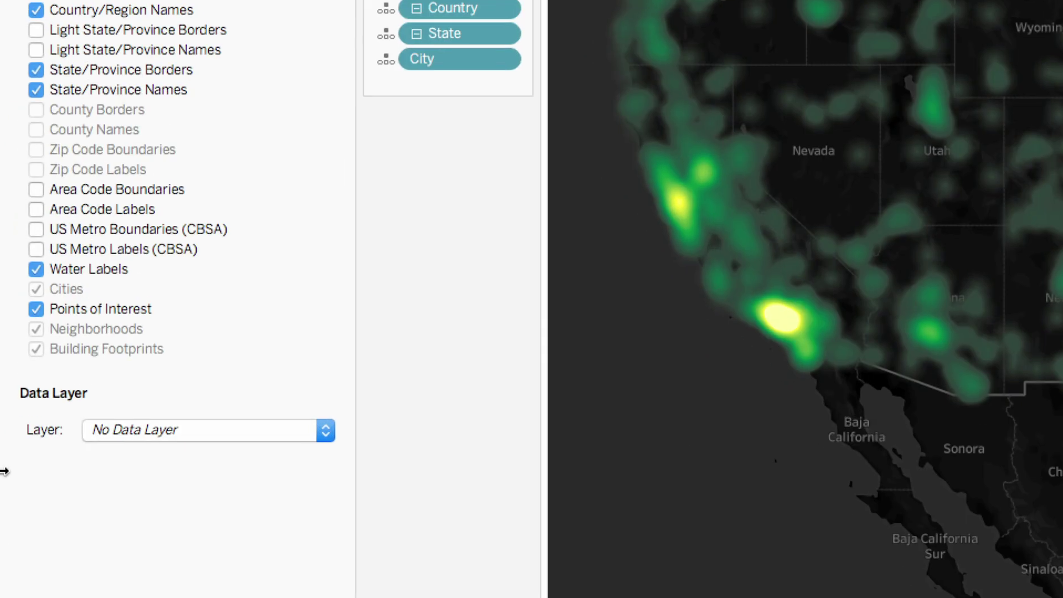
Step: Try the Household Size (average) data layer, review its geographic level and palette options, and return to No Data Layer
{"action": "left_click", "coordinate": [175, 435]}
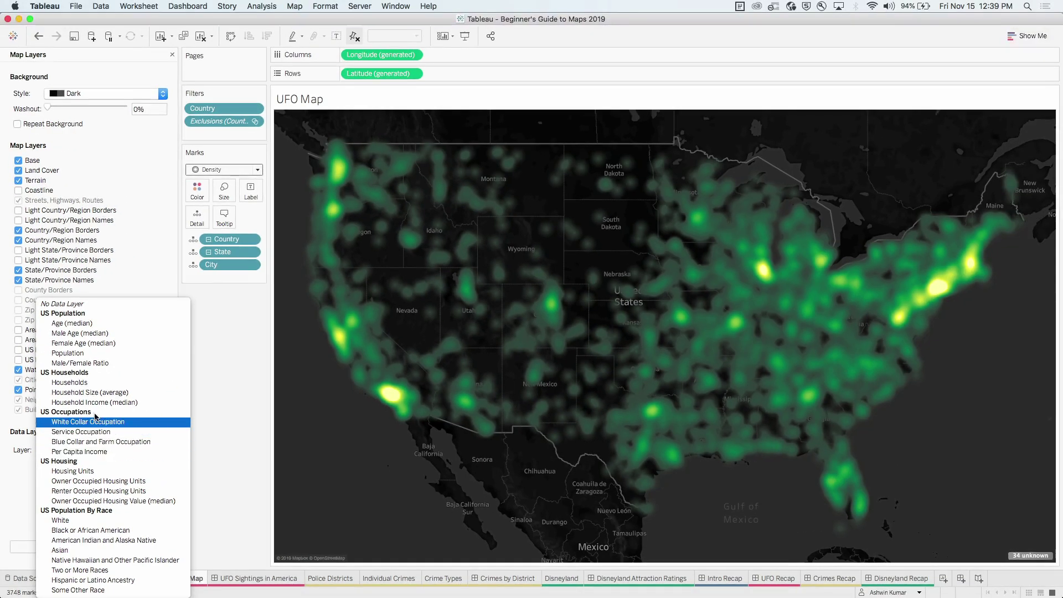
{"action": "left_click", "coordinate": [118, 394]}
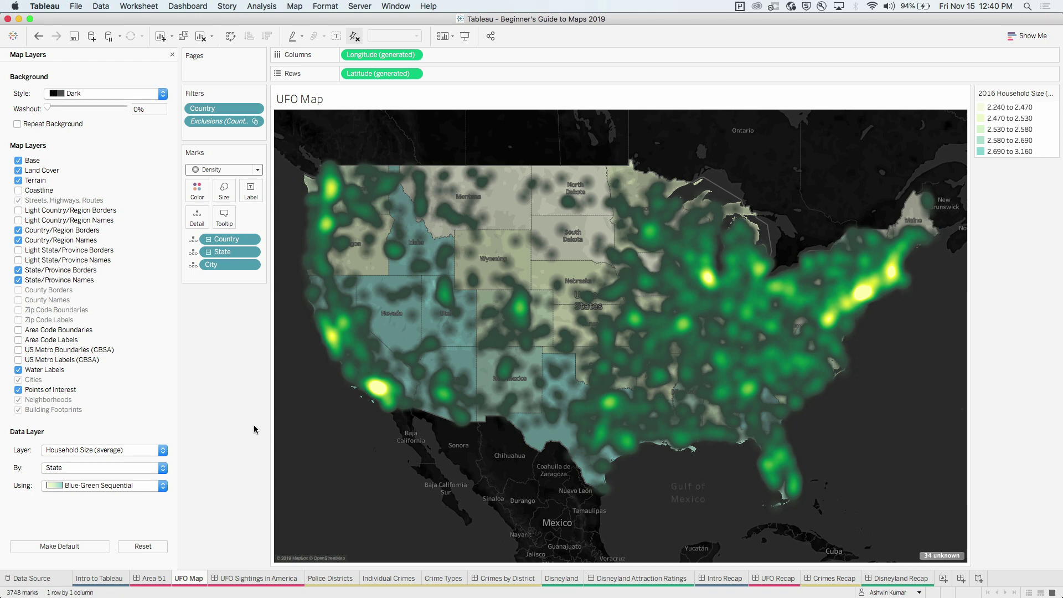
{"action": "left_click", "coordinate": [158, 468]}
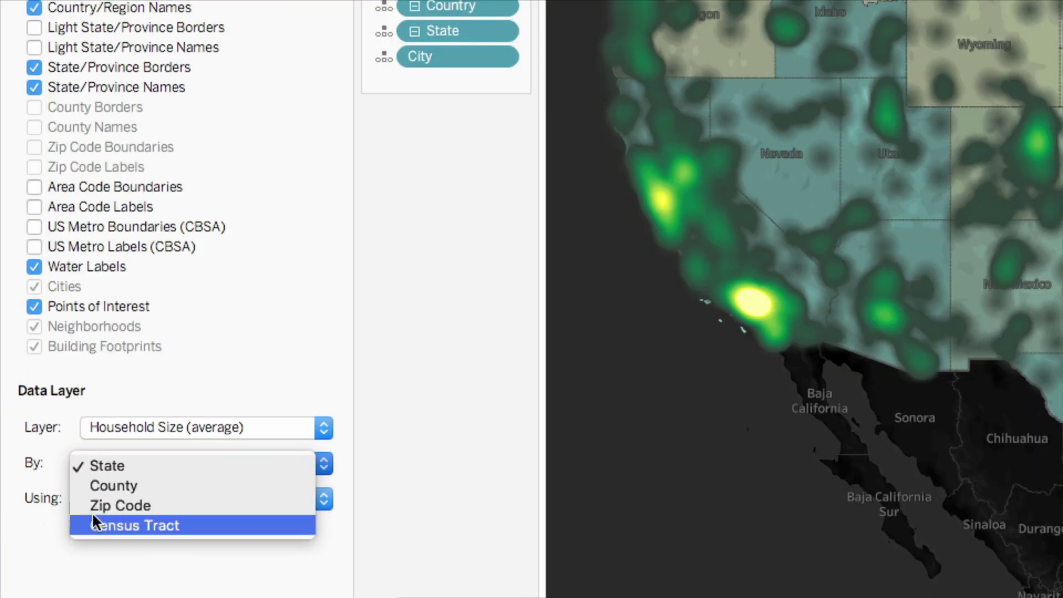
{"action": "left_click", "coordinate": [70, 553]}
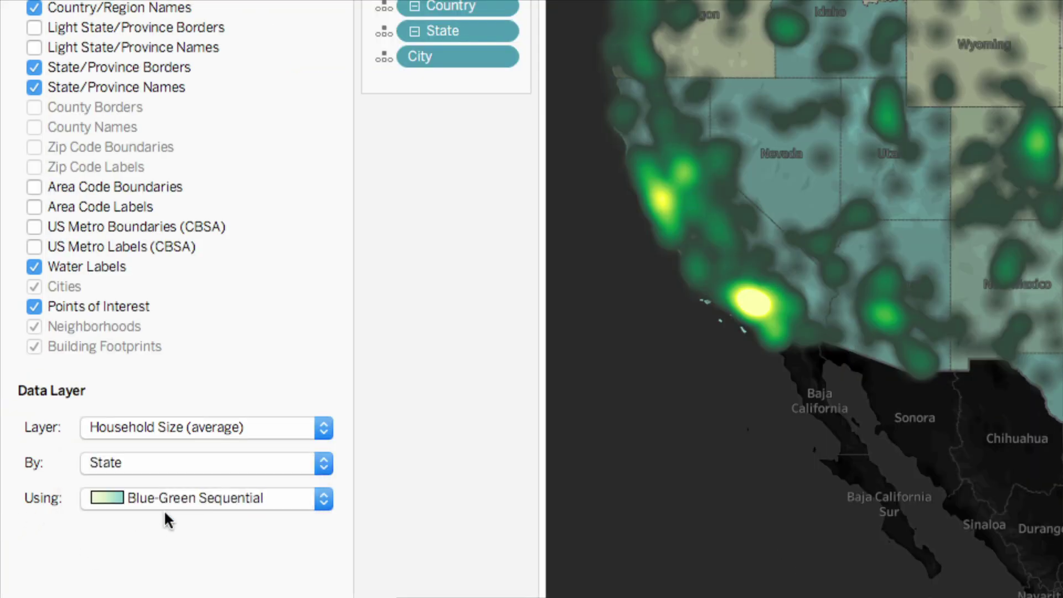
{"action": "left_click", "coordinate": [171, 498]}
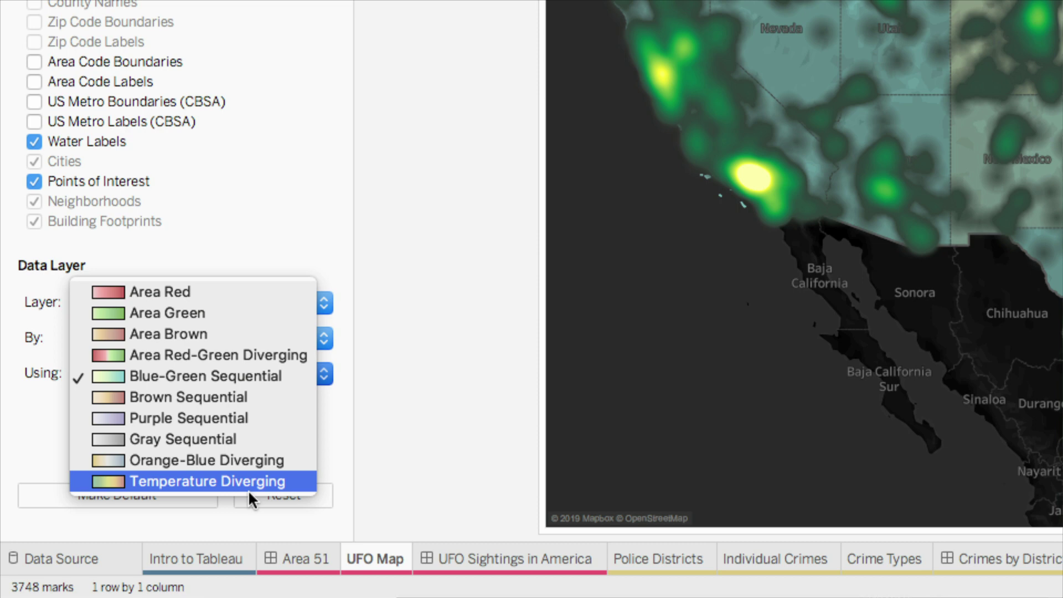
{"action": "left_click", "coordinate": [52, 448]}
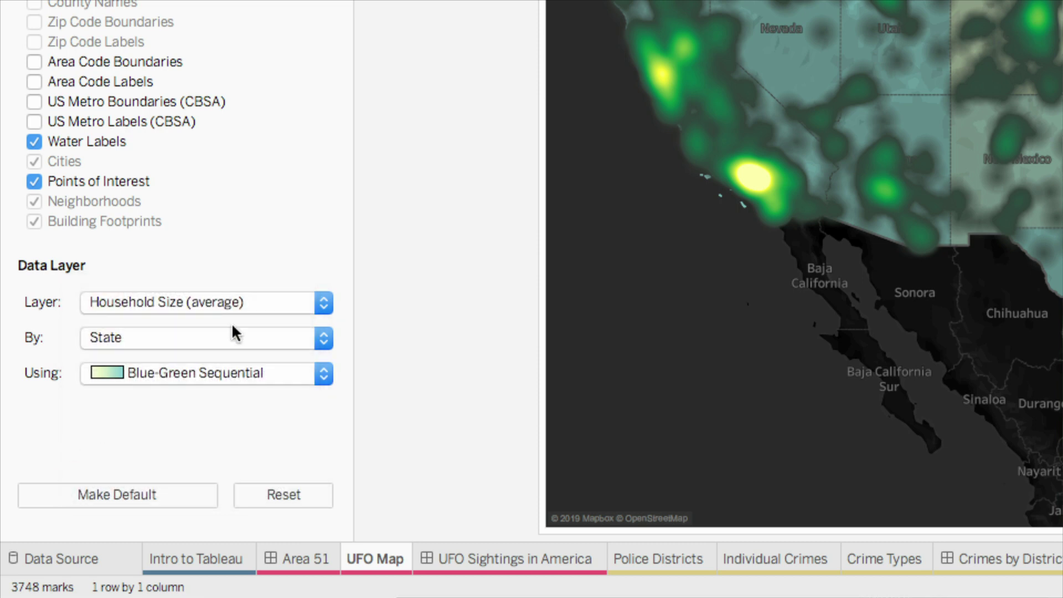
{"action": "left_click", "coordinate": [234, 302]}
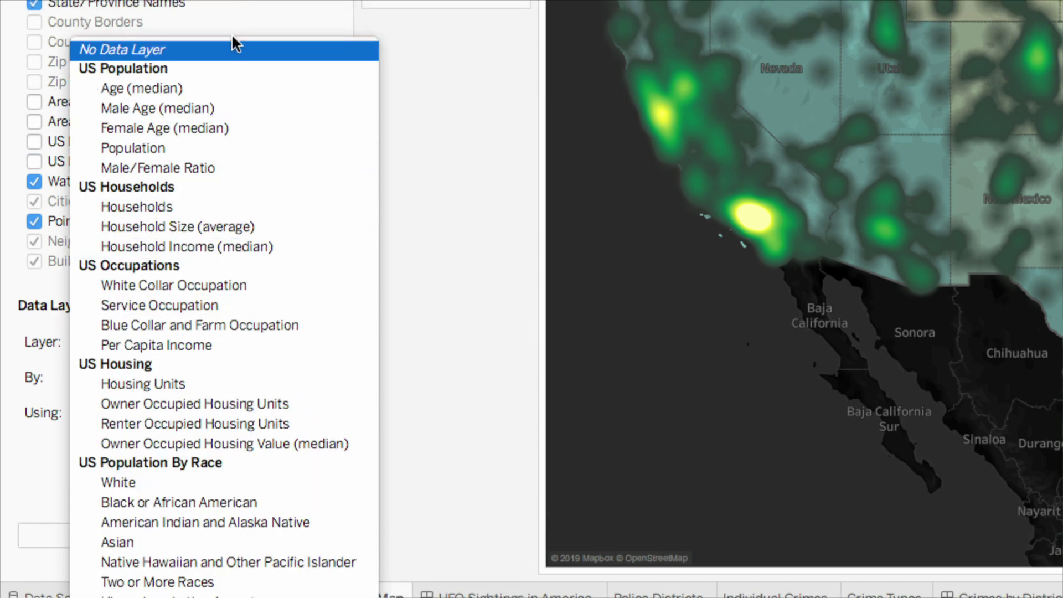
{"action": "left_click", "coordinate": [232, 50]}
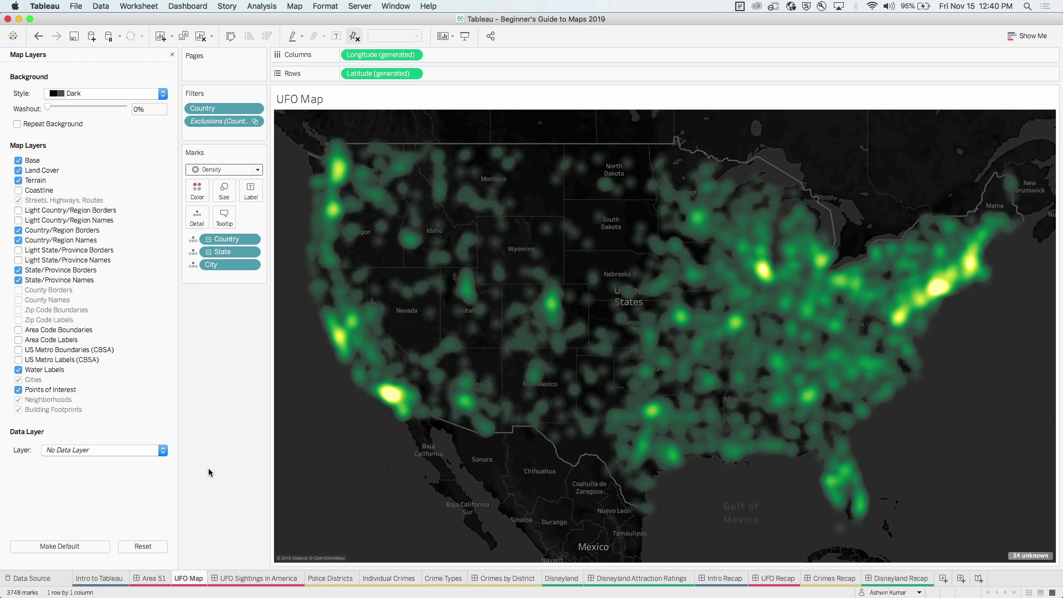
Step: Open the UFO Sightings in America dashboard, clear the selected year, and filter the dashboard to the 2012 bar
{"action": "left_click", "coordinate": [235, 578]}
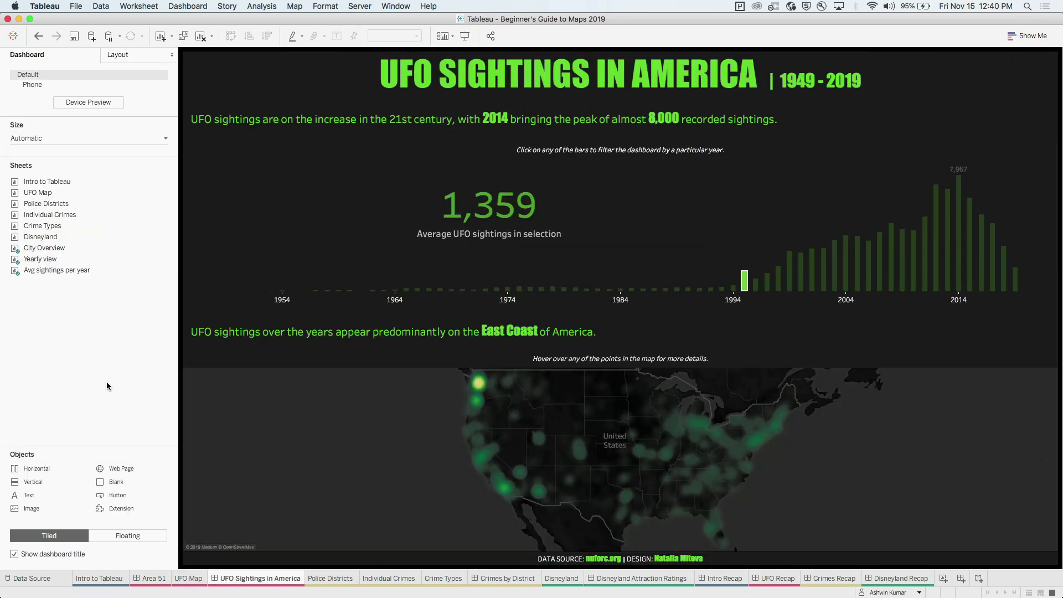
{"action": "left_click", "coordinate": [744, 274]}
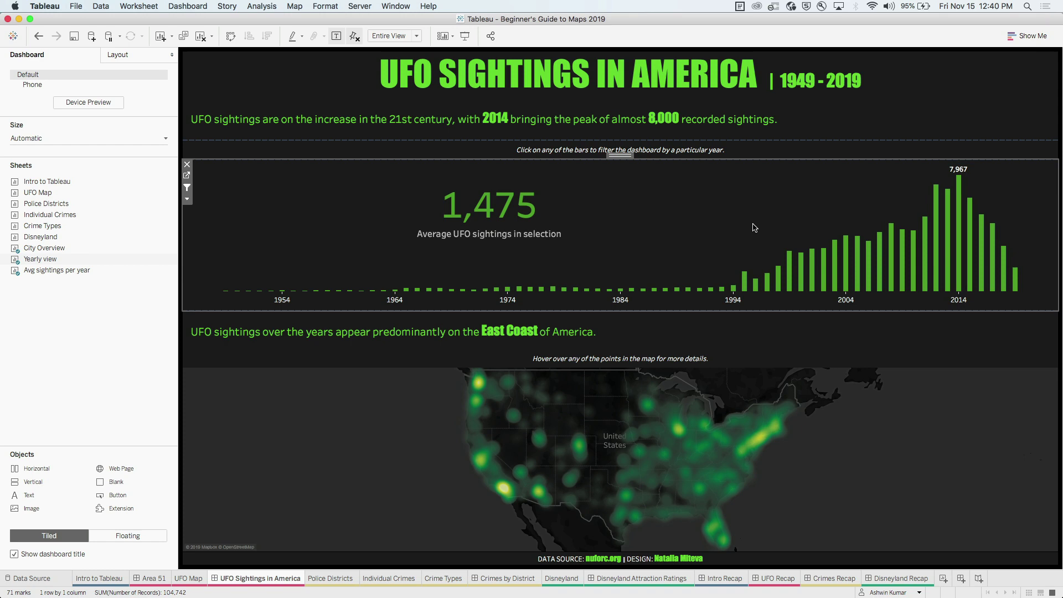
{"action": "left_click", "coordinate": [937, 209]}
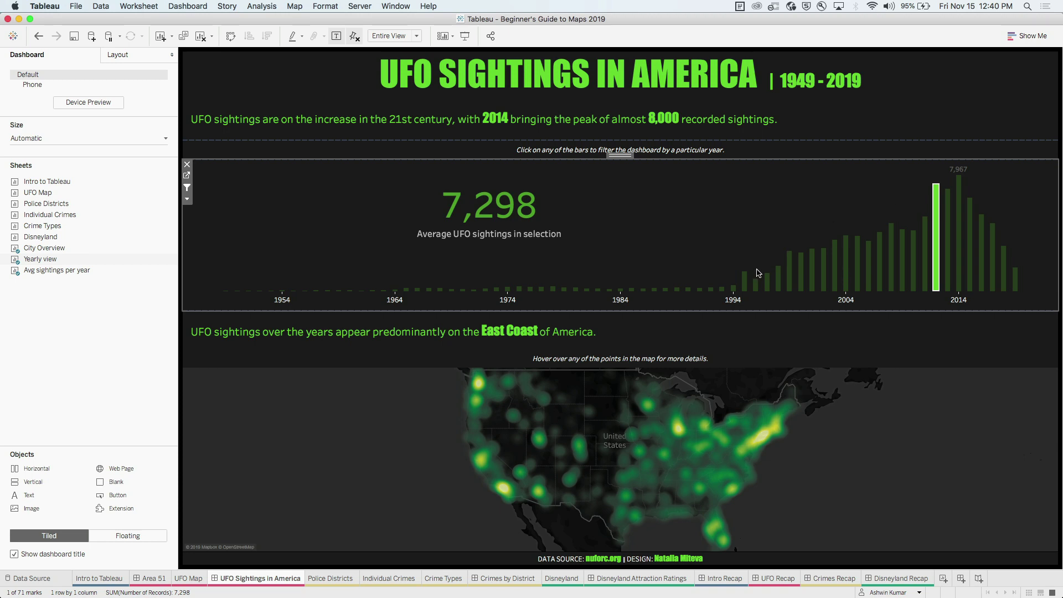
Step: Filter the UFO dashboard to the 1995 bar, and open the Police Districts sheet
{"action": "left_click", "coordinate": [746, 282]}
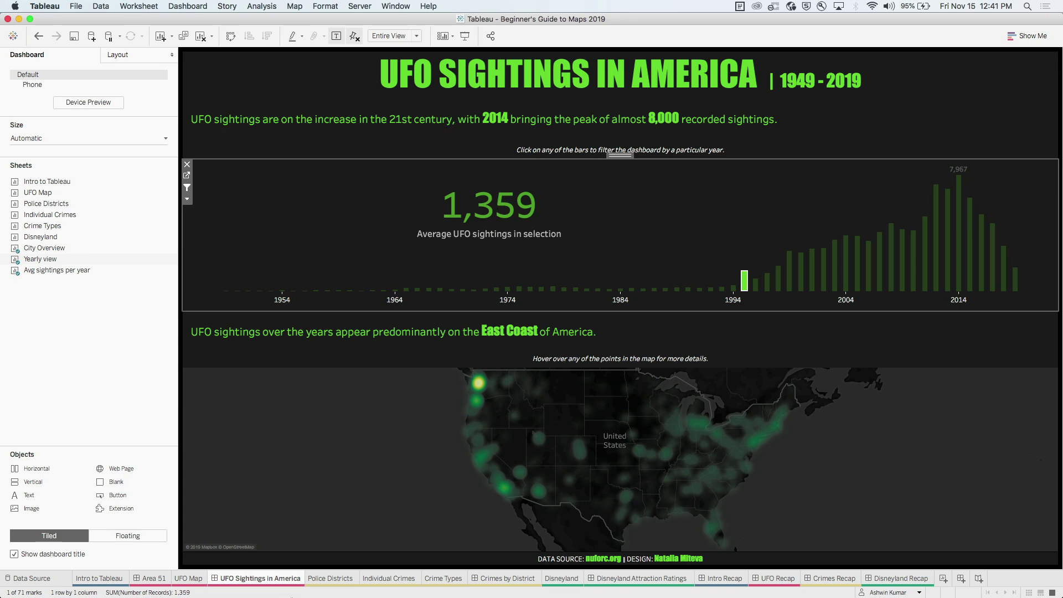
{"action": "left_click", "coordinate": [324, 579]}
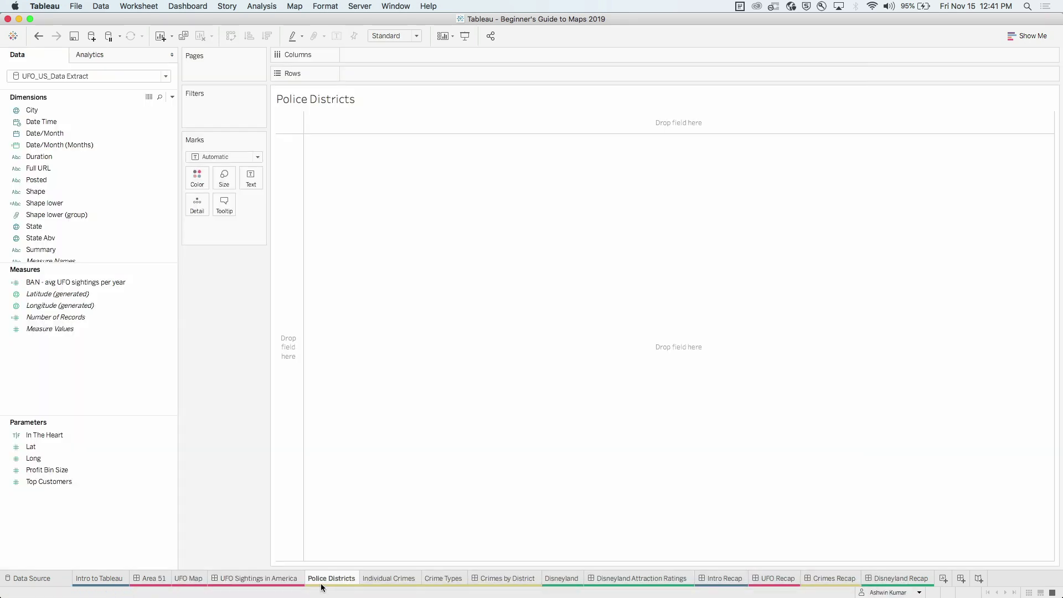
Step: Connect to the geo_export .shp spatial file from the SF Police Districts folder as a new data source
{"action": "left_click", "coordinate": [13, 36]}
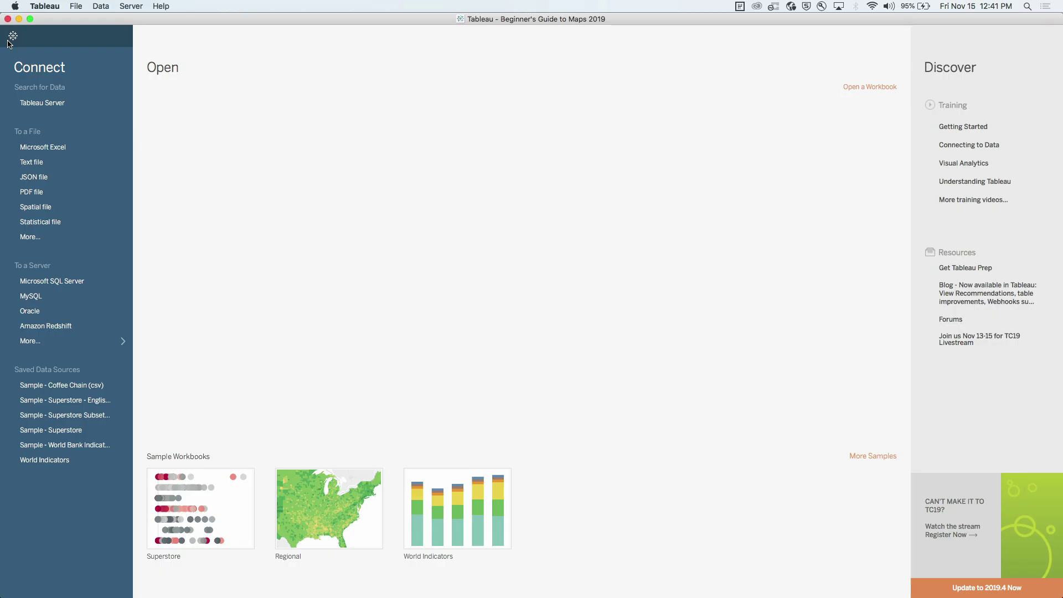
{"action": "left_click", "coordinate": [83, 207]}
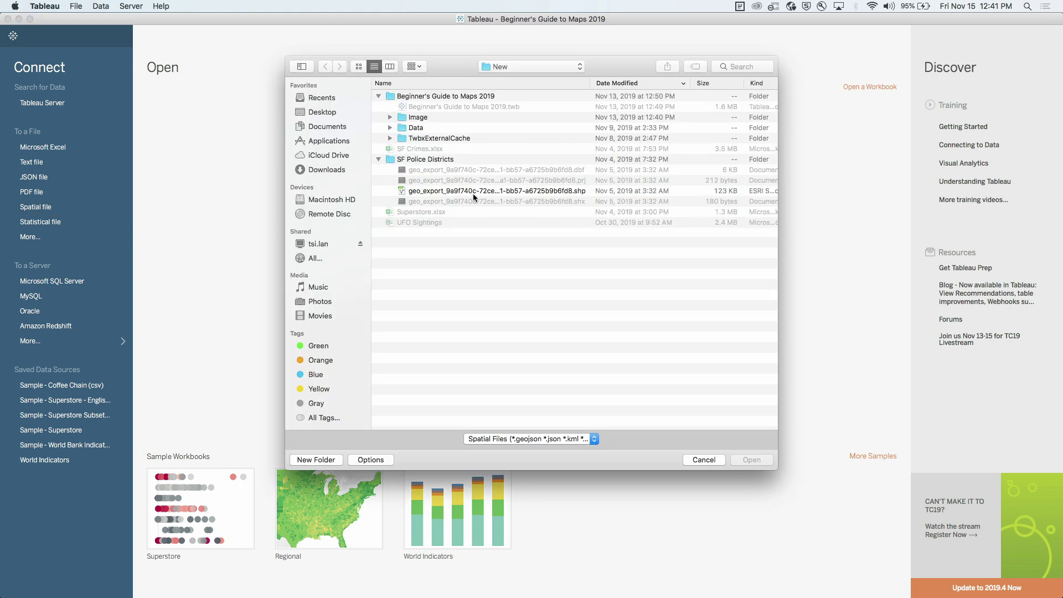
{"action": "left_click", "coordinate": [483, 192]}
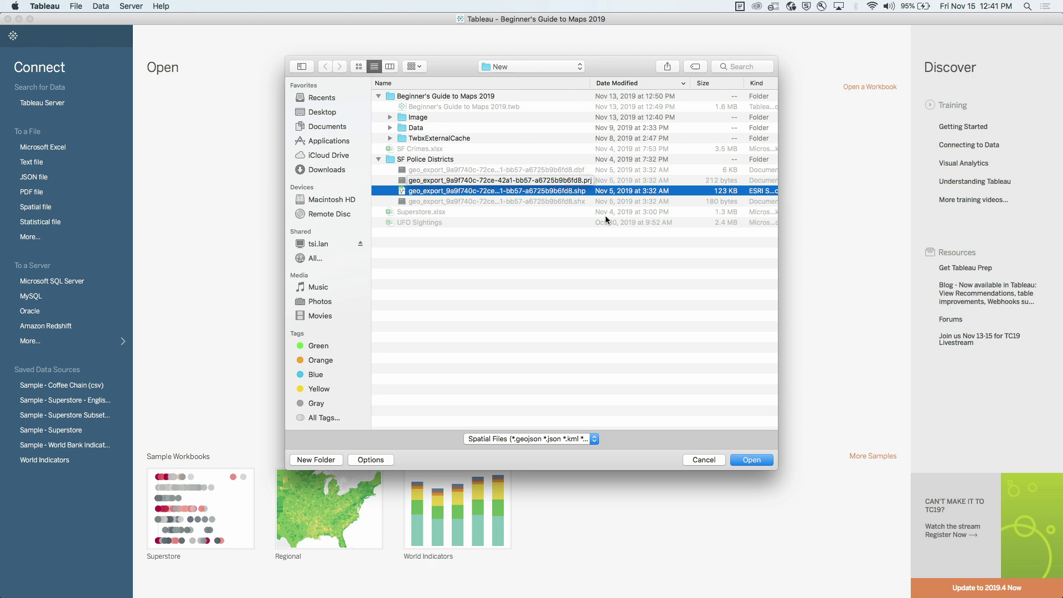
{"action": "left_click", "coordinate": [753, 460]}
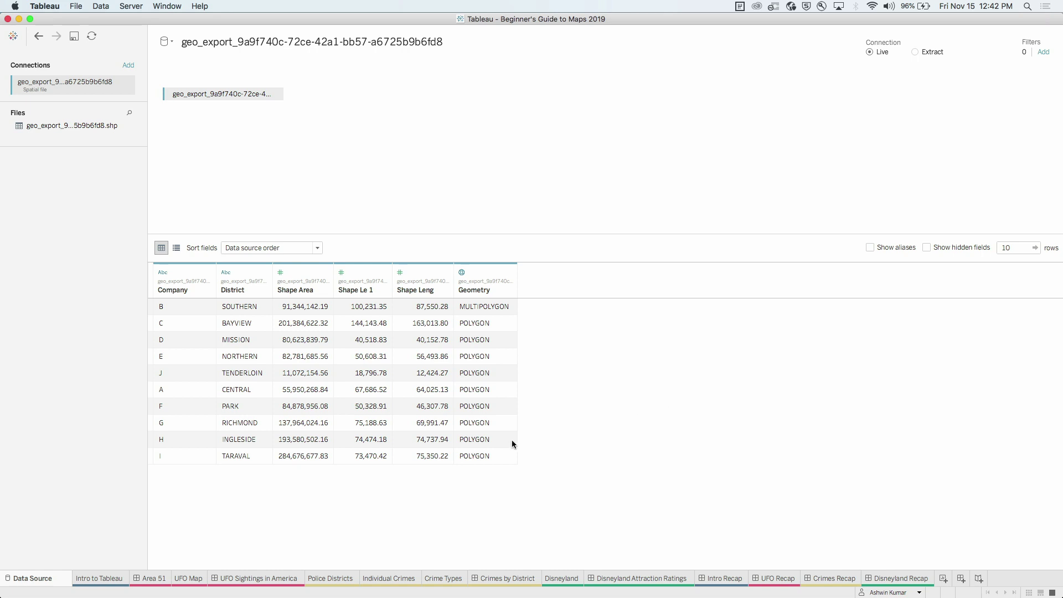
Step: On the Police Districts sheet, plot Geometry as a map and add District to Detail, checking individual districts' tooltips
{"action": "left_click", "coordinate": [348, 577]}
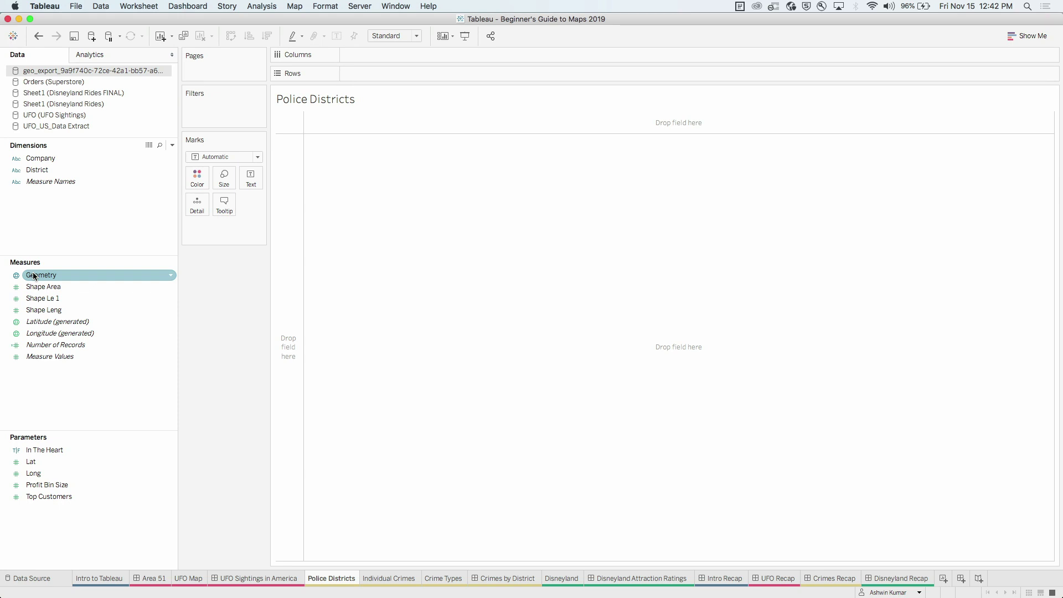
{"action": "mouse_move", "coordinate": [33, 275]}
{"action": "left_mouse_down"}
{"action": "mouse_move", "coordinate": [361, 307]}
{"action": "mouse_move", "coordinate": [354, 316]}
{"action": "left_mouse_up"}
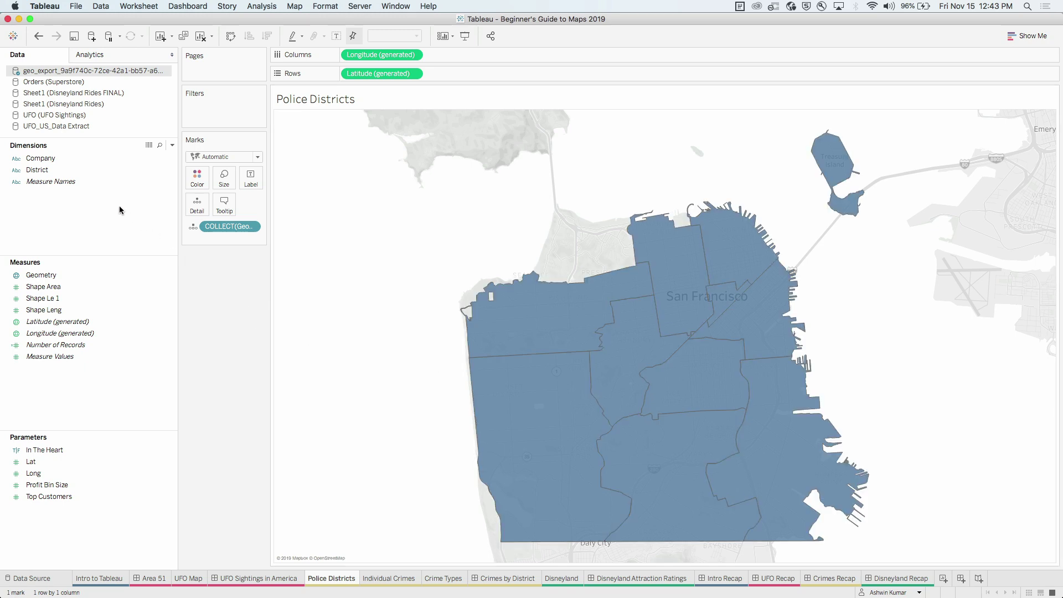
{"action": "left_click", "coordinate": [82, 171]}
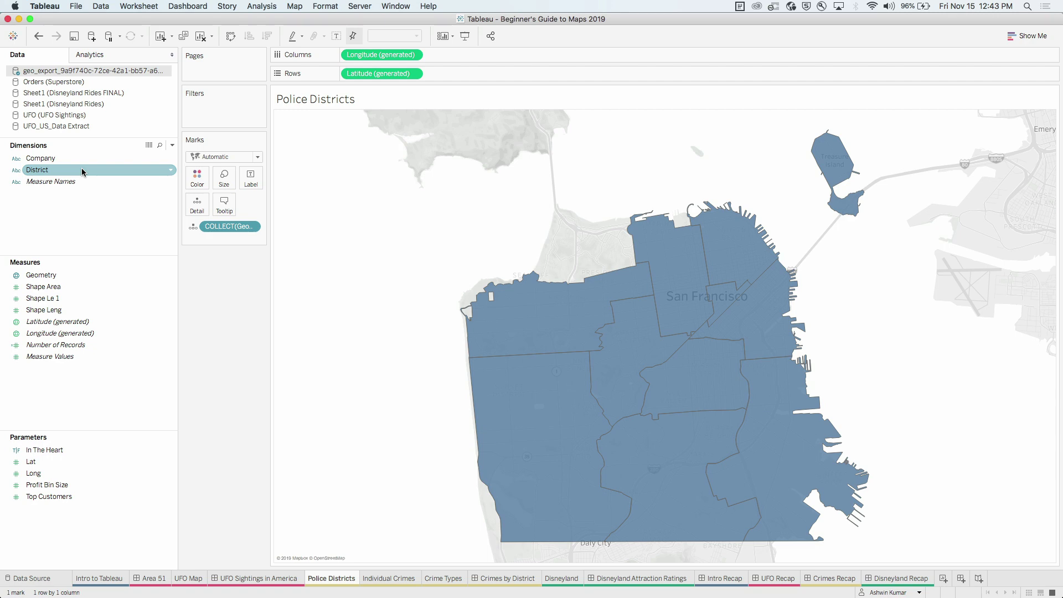
{"action": "left_click_drag", "start_coordinate": [82, 171], "coordinate": [203, 209]}
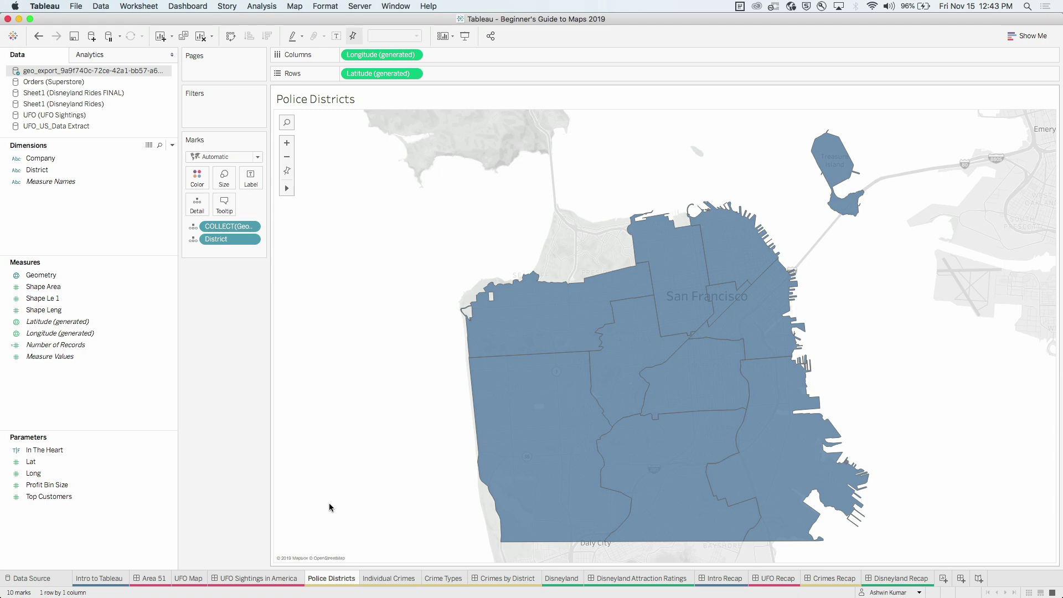
{"action": "mouse_move", "coordinate": [542, 453]}
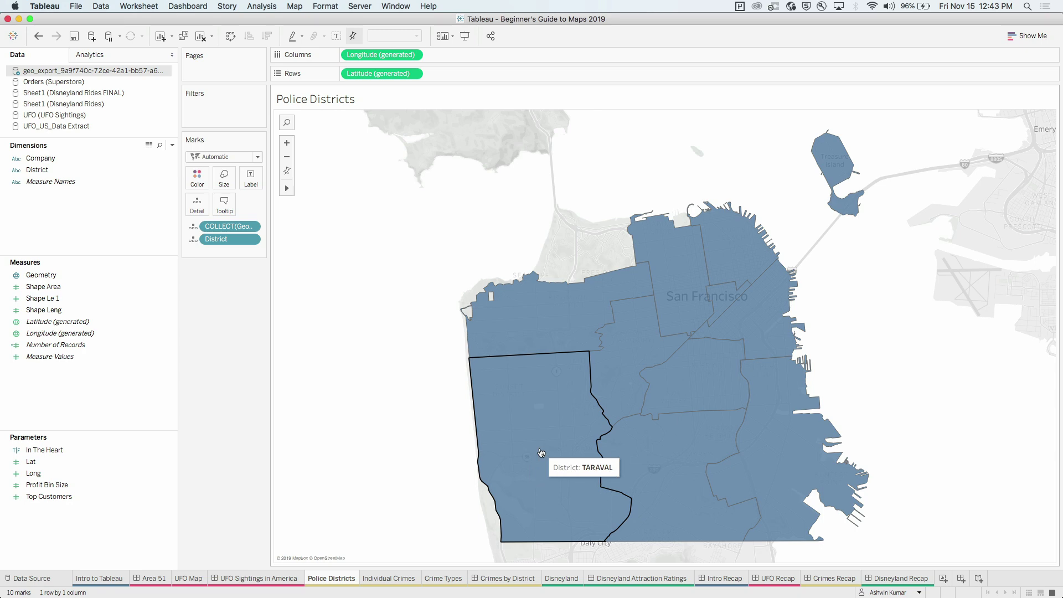
{"action": "mouse_move", "coordinate": [685, 373]}
{"action": "mouse_move", "coordinate": [688, 295]}
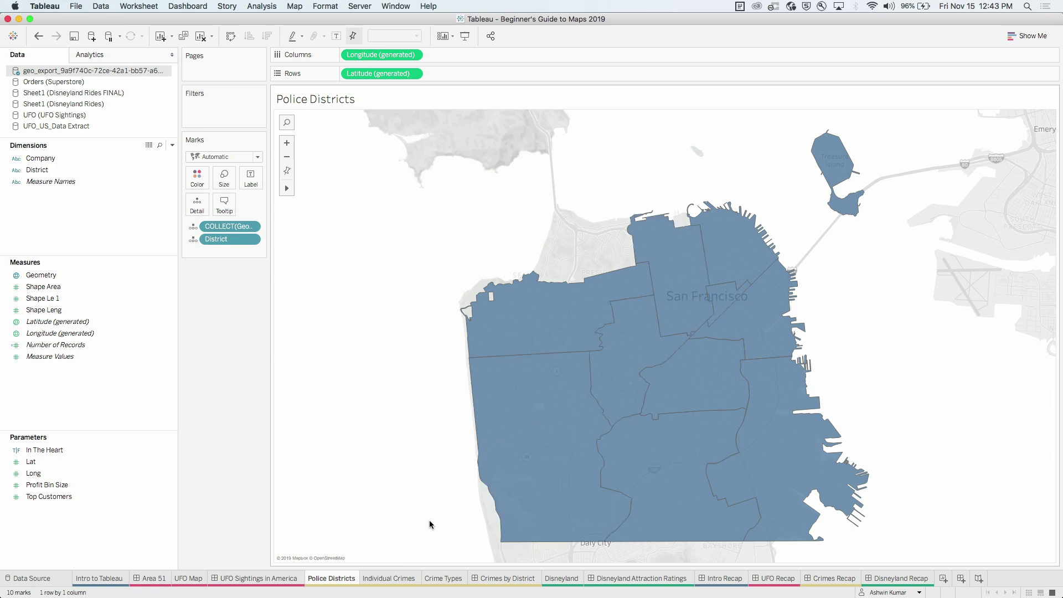
Step: Connect to the Excel workbook SF Crimes.xlsx from the New folder on the Desktop, and open the Individual Crimes sheet
{"action": "left_click", "coordinate": [399, 579]}
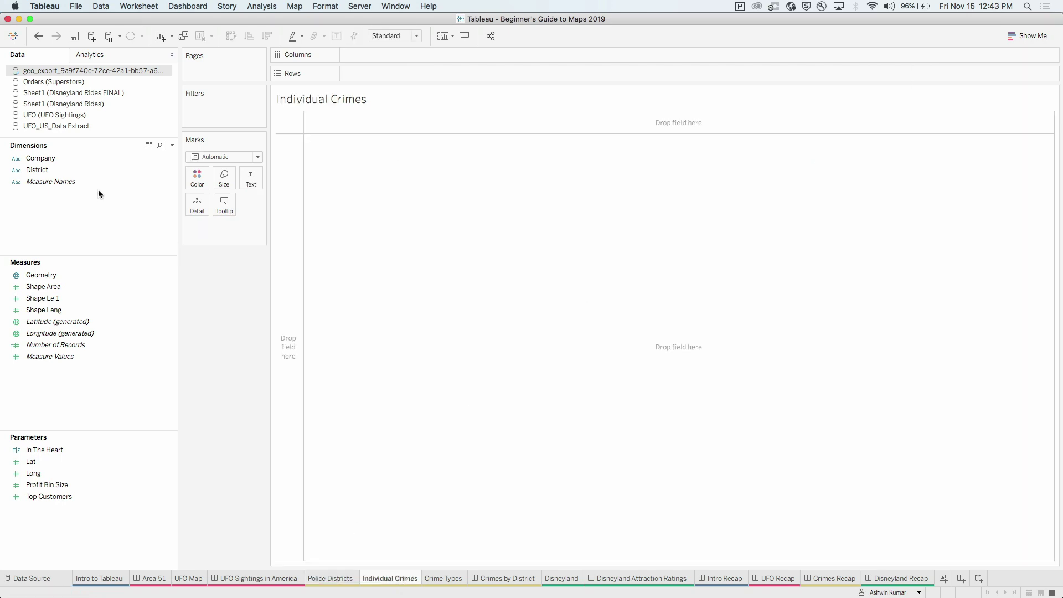
{"action": "left_click", "coordinate": [13, 36]}
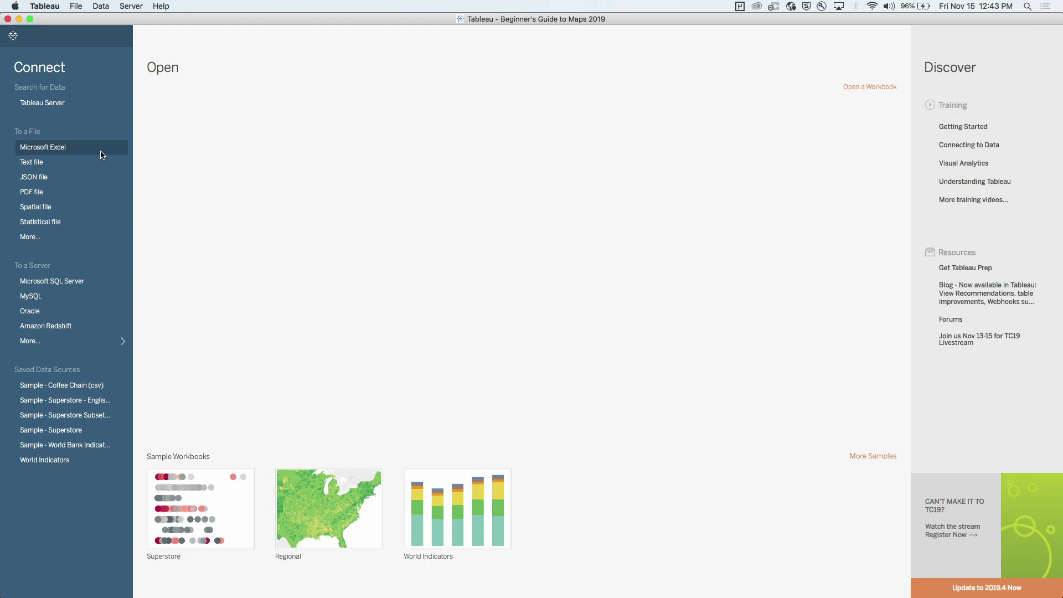
{"action": "left_click", "coordinate": [103, 155]}
{"action": "left_click", "coordinate": [337, 114]}
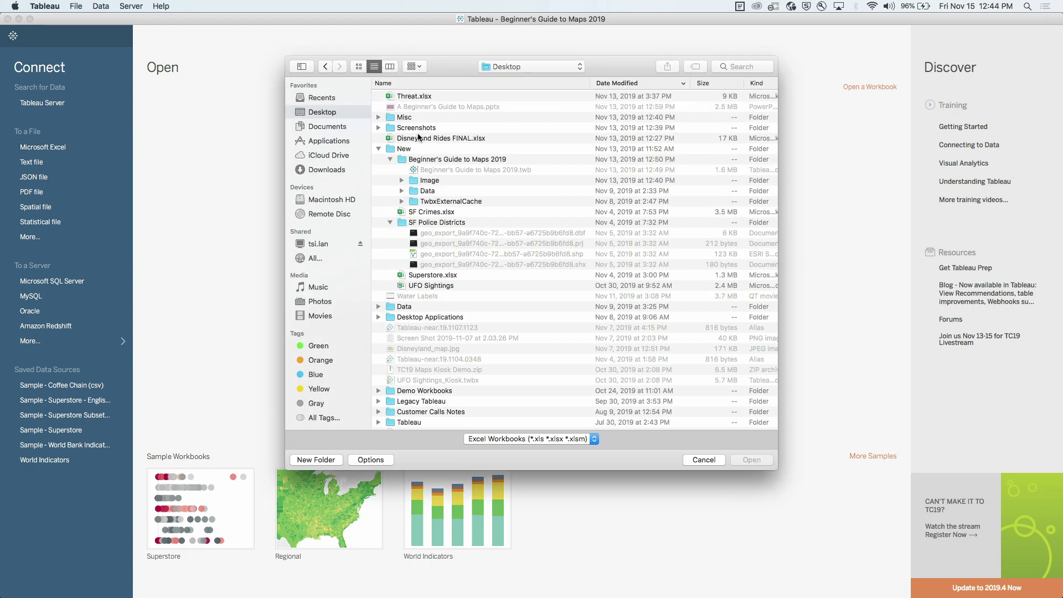
{"action": "double_click", "coordinate": [424, 148]}
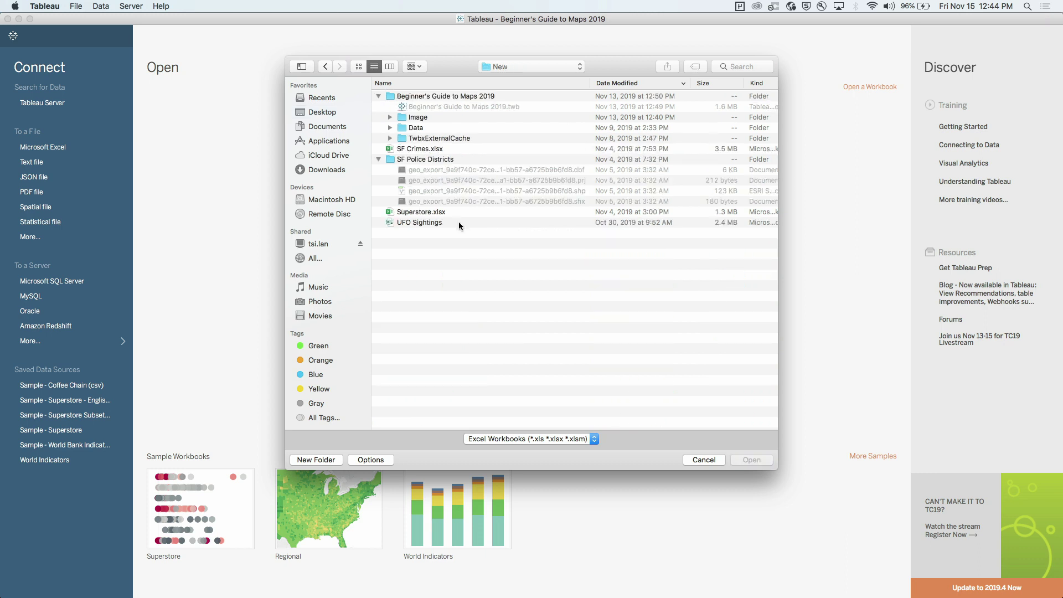
{"action": "left_click", "coordinate": [432, 149]}
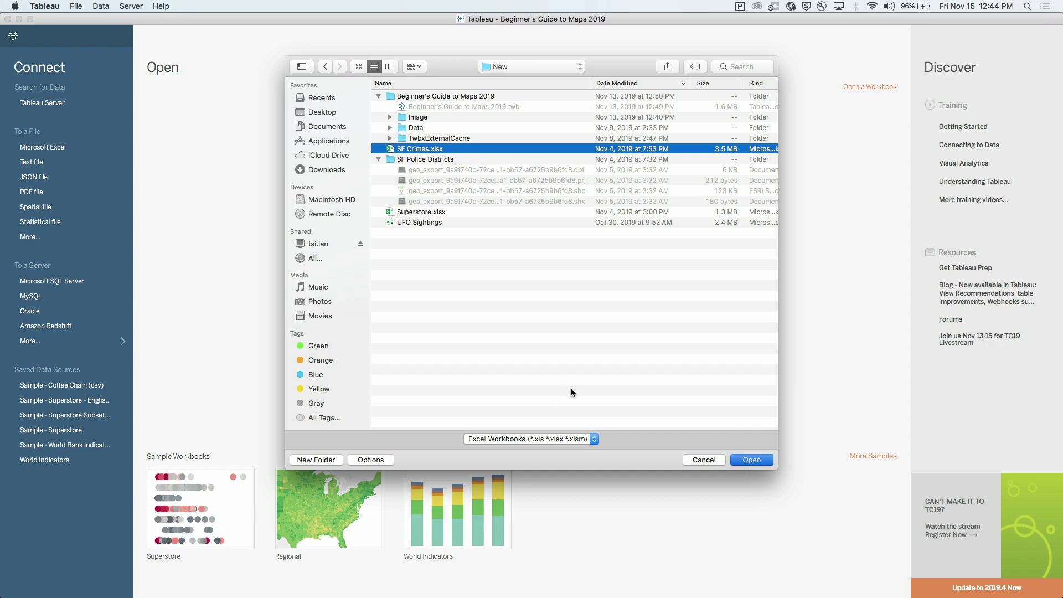
{"action": "key", "text": "Return"}
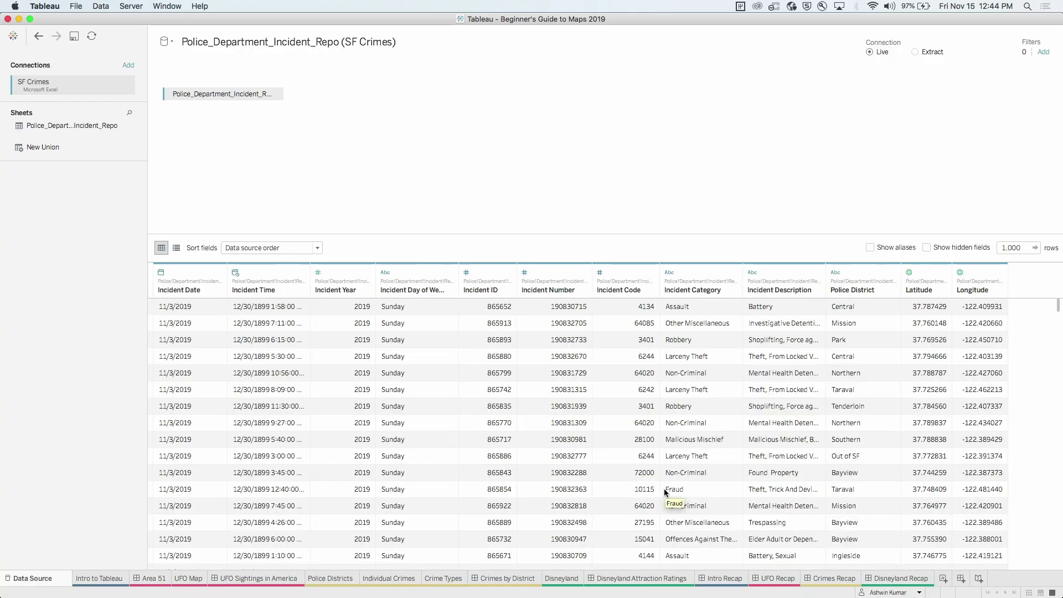
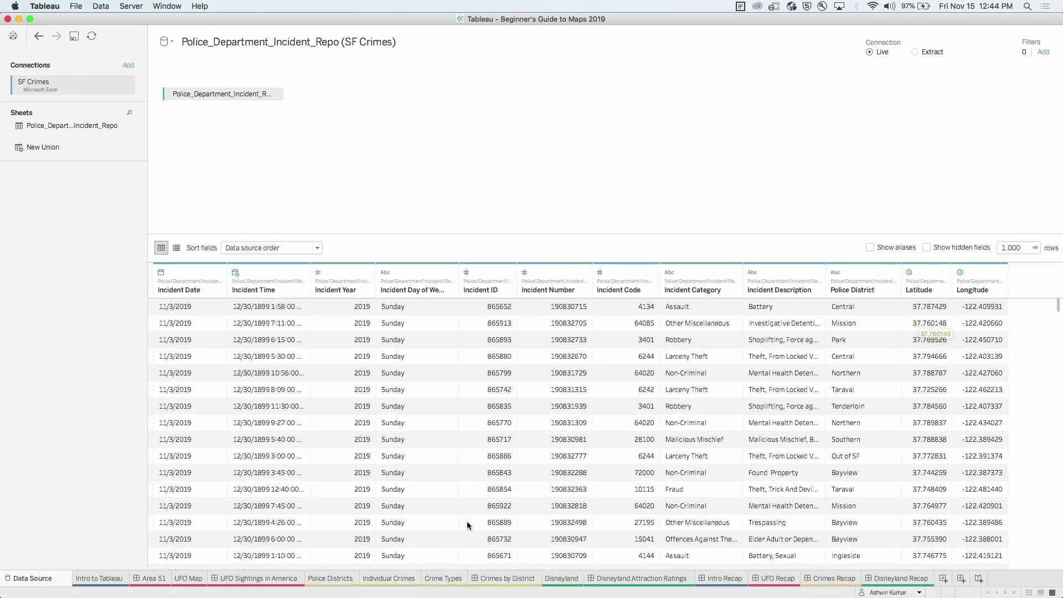
{"action": "left_click", "coordinate": [408, 578]}
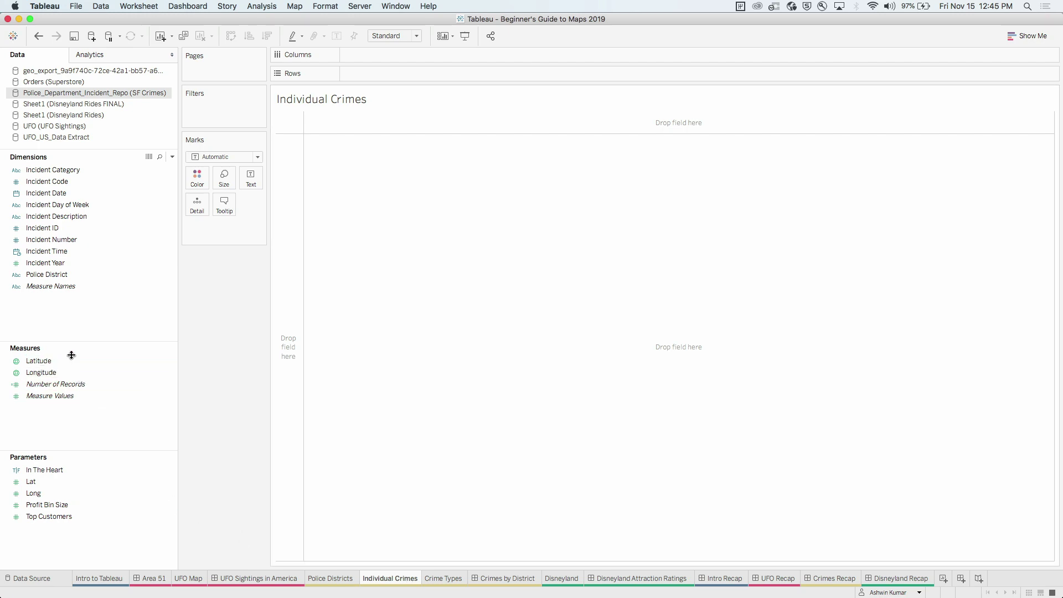
Step: Try to place the Latitude and Longitude measures on the empty view together, undoing each attempt
{"action": "left_click", "coordinate": [55, 361]}
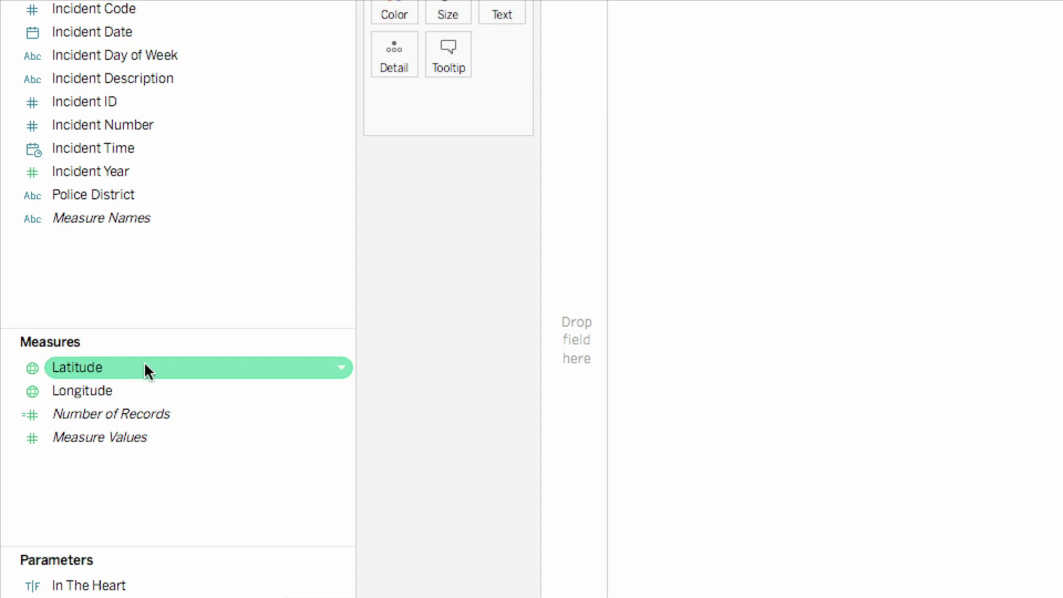
{"action": "left_click", "coordinate": [145, 364]}
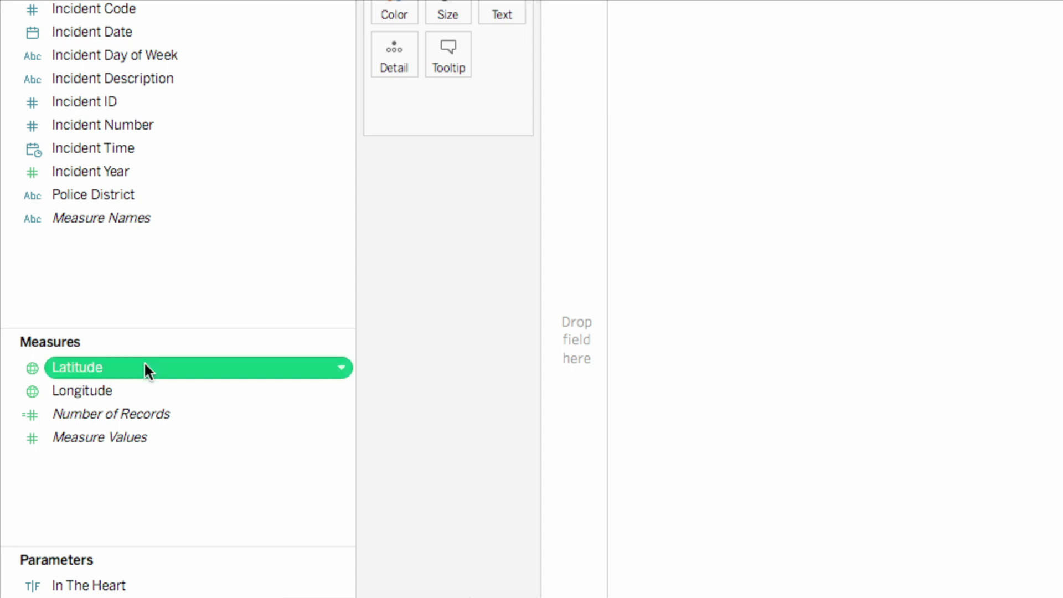
{"action": "left_click", "coordinate": [146, 382], "text": "shift"}
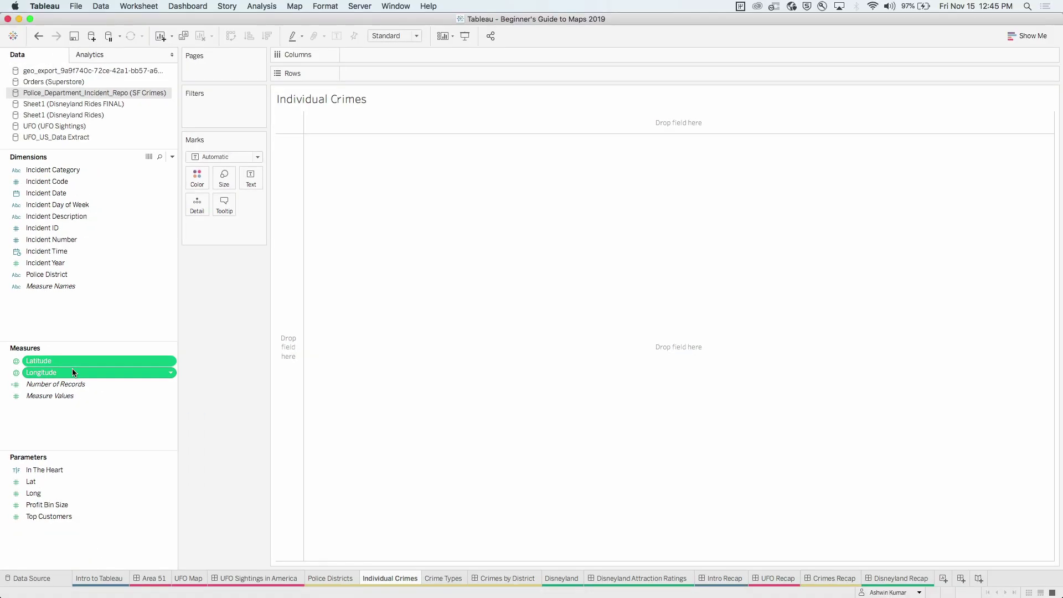
{"action": "left_click_drag", "start_coordinate": [94, 360], "coordinate": [430, 282]}
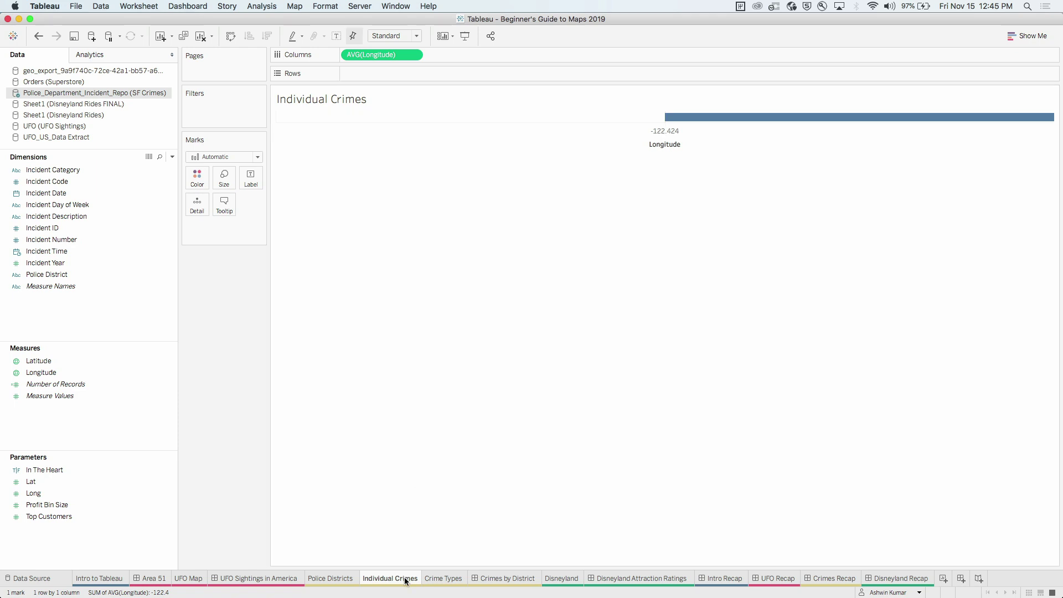
{"action": "key", "text": "super+z"}
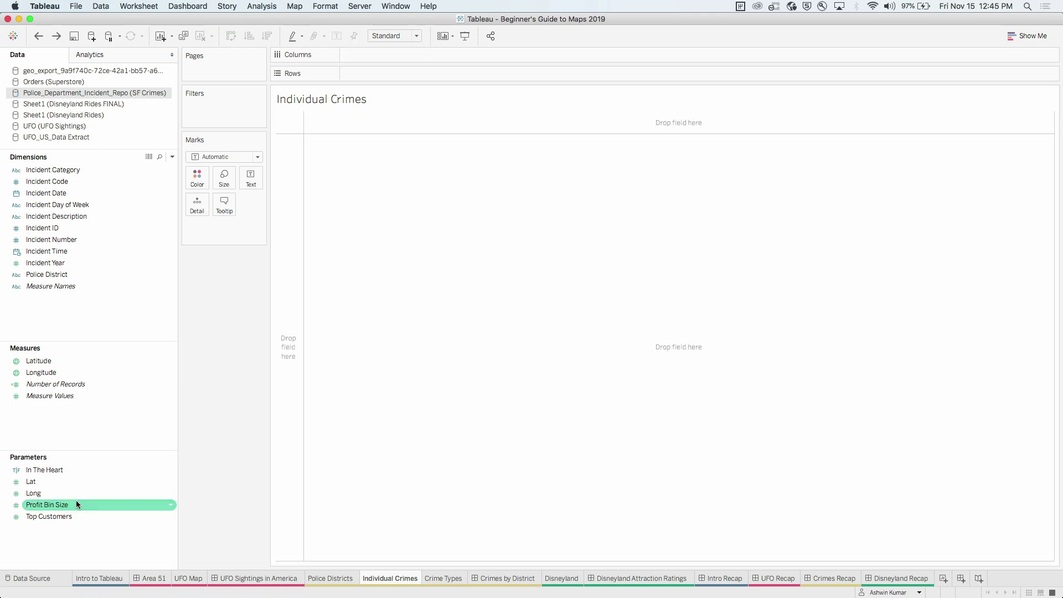
{"action": "left_click", "coordinate": [62, 365]}
{"action": "left_click", "coordinate": [62, 372], "text": "shift"}
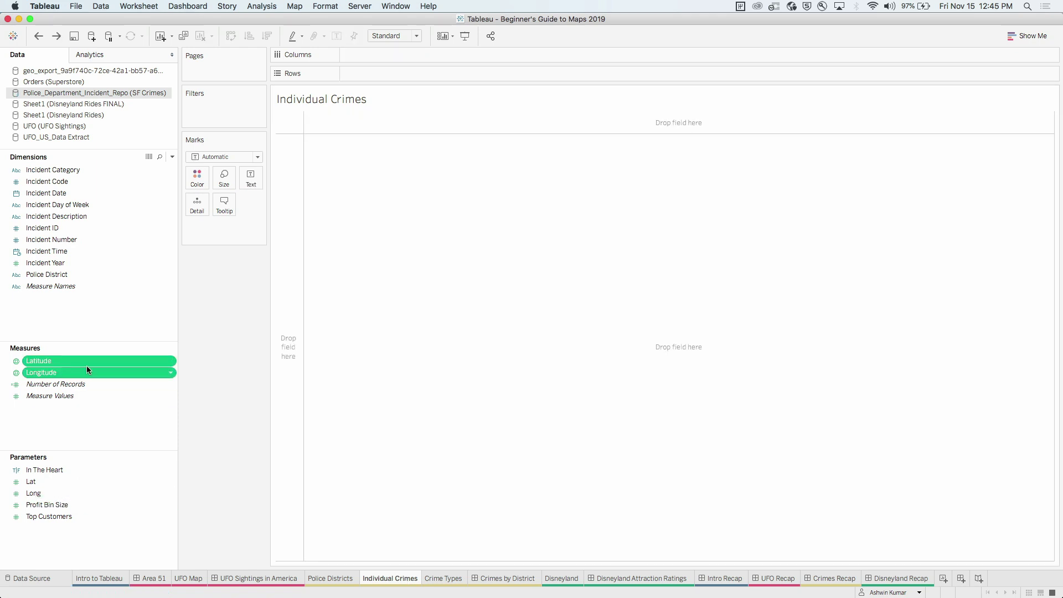
{"action": "left_click_drag", "start_coordinate": [95, 364], "coordinate": [438, 370]}
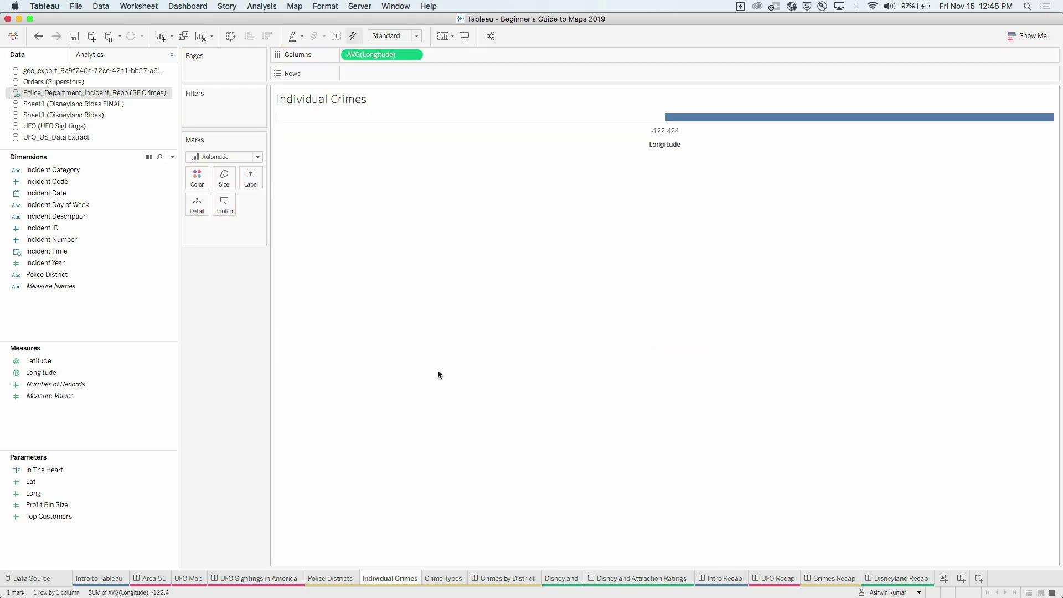
{"action": "left_click", "coordinate": [89, 360]}
{"action": "key", "text": "super+z"}
Step: Plot the average Latitude and Longitude of the SF Crimes data as a map on the Individual Crimes sheet
{"action": "left_click", "coordinate": [82, 371]}
{"action": "left_click", "coordinate": [81, 364]}
{"action": "double_click", "coordinate": [81, 365]}
{"action": "left_click", "coordinate": [81, 372]}
{"action": "double_click", "coordinate": [80, 372]}
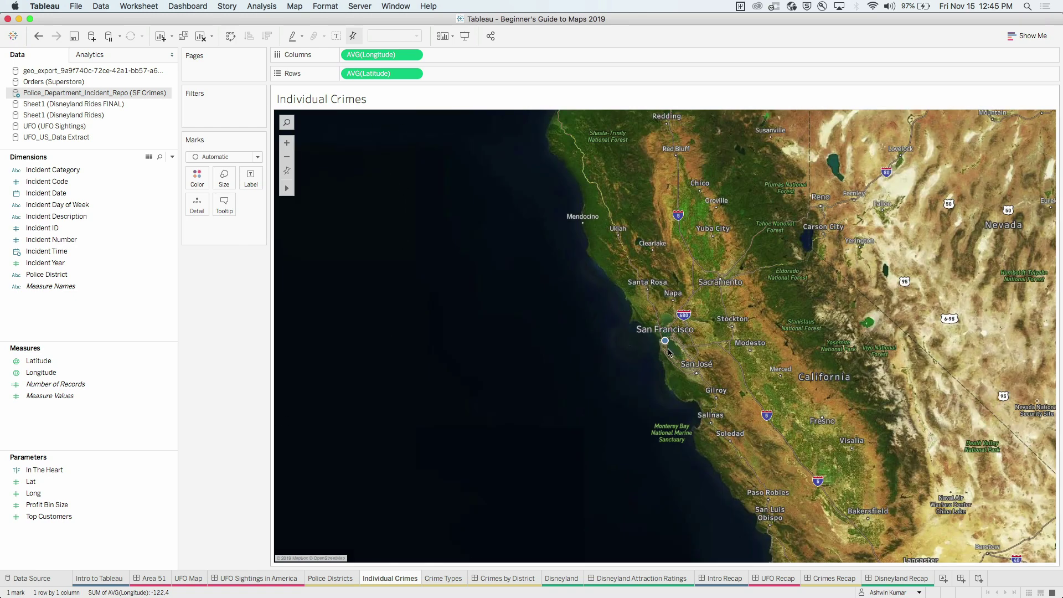
Step: Break the San Francisco map into individual incidents by adding Incident Number and Incident Category to Detail
{"action": "scroll", "coordinate": [670, 352], "scroll_direction": "up", "scroll_amount": 8}
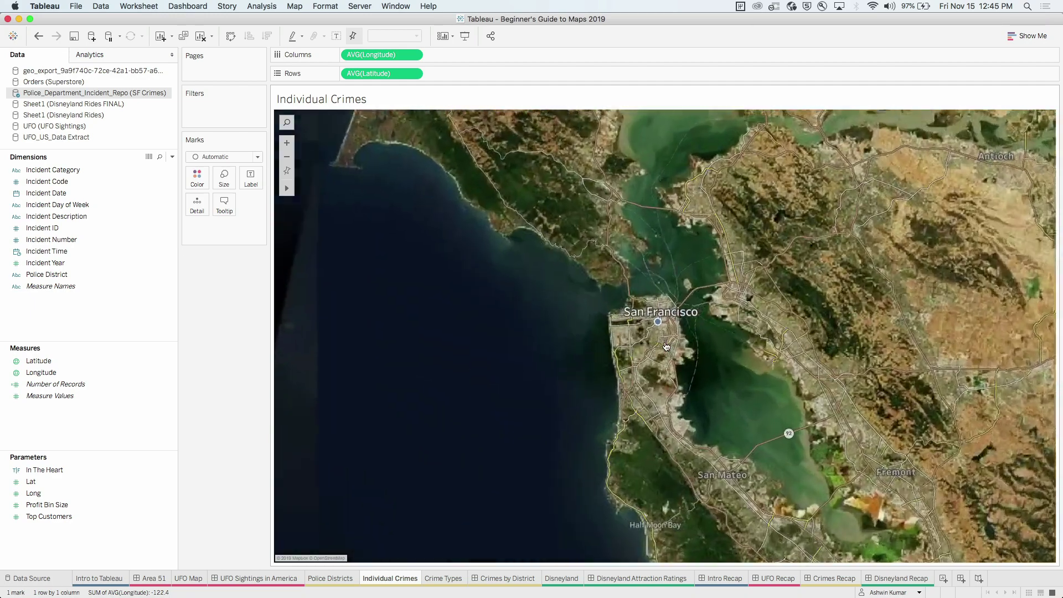
{"action": "scroll", "coordinate": [655, 324], "scroll_direction": "up", "scroll_amount": 2}
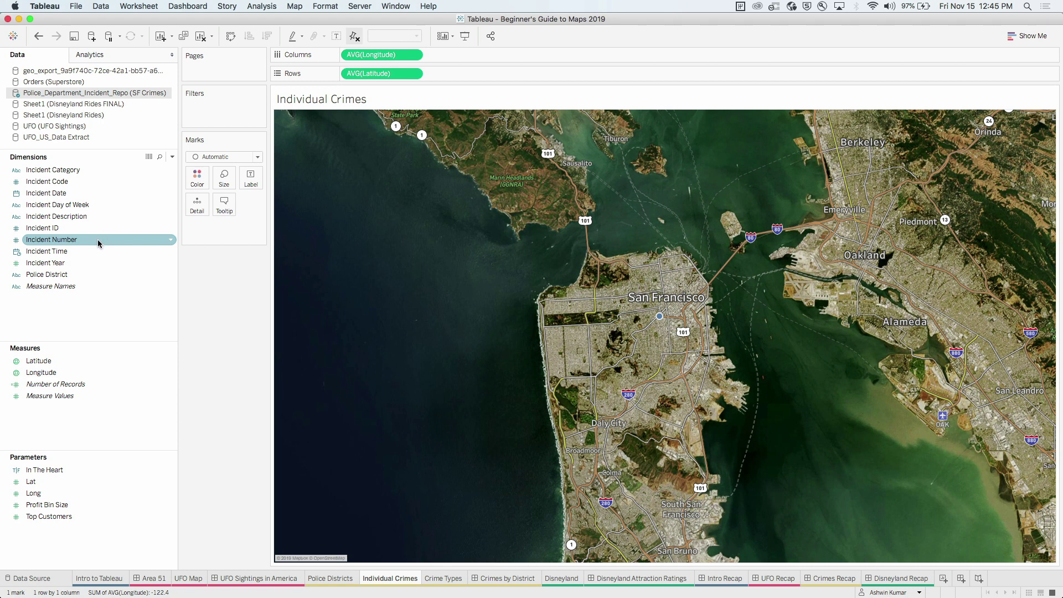
{"action": "left_click_drag", "start_coordinate": [99, 244], "coordinate": [202, 211]}
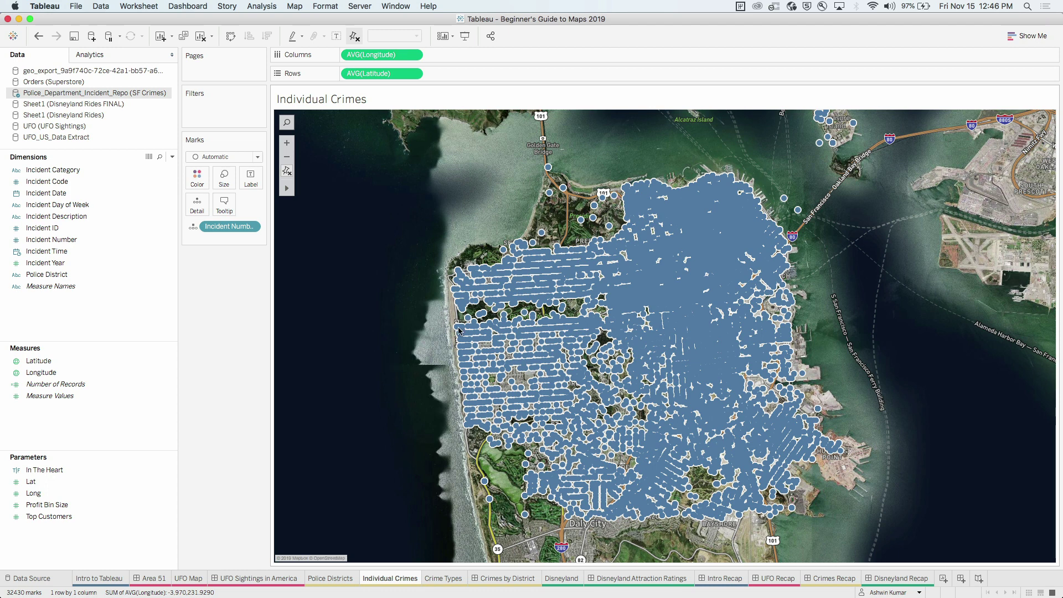
{"action": "mouse_move", "coordinate": [601, 277]}
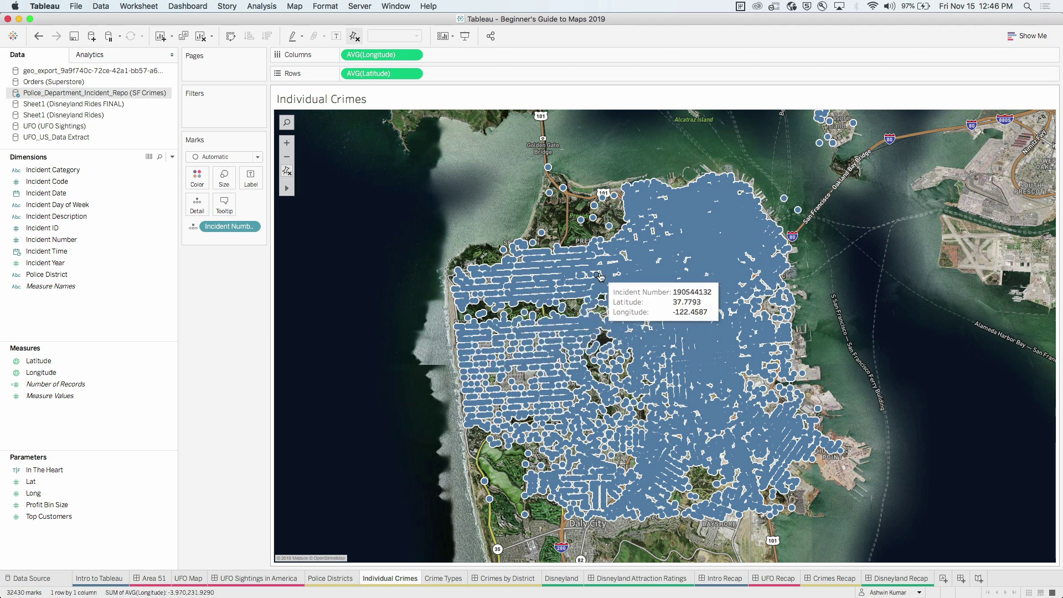
{"action": "left_click", "coordinate": [137, 183]}
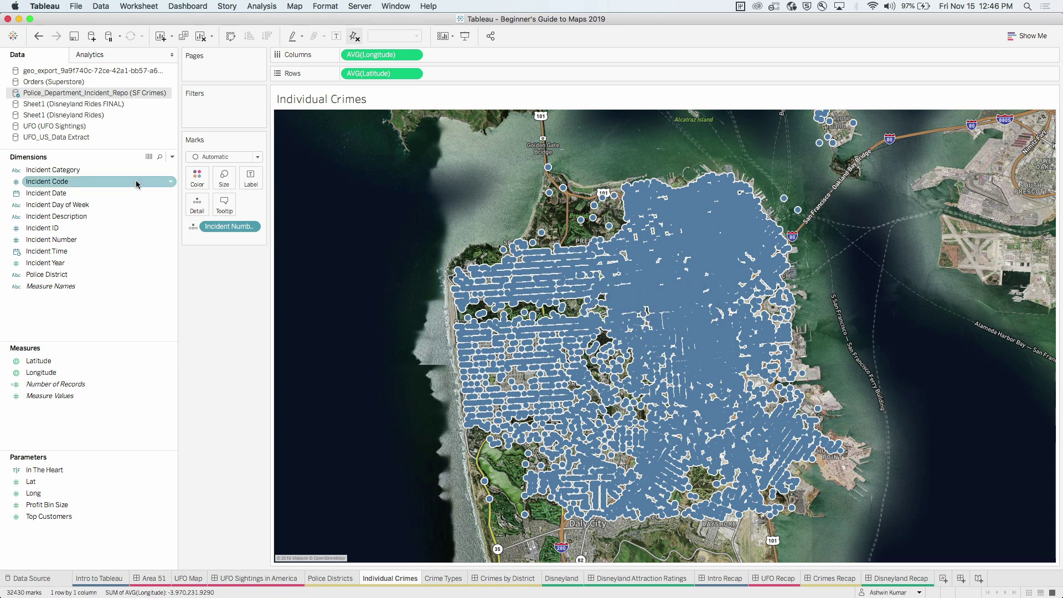
{"action": "left_click_drag", "start_coordinate": [107, 172], "coordinate": [195, 205]}
{"action": "mouse_move", "coordinate": [612, 269]}
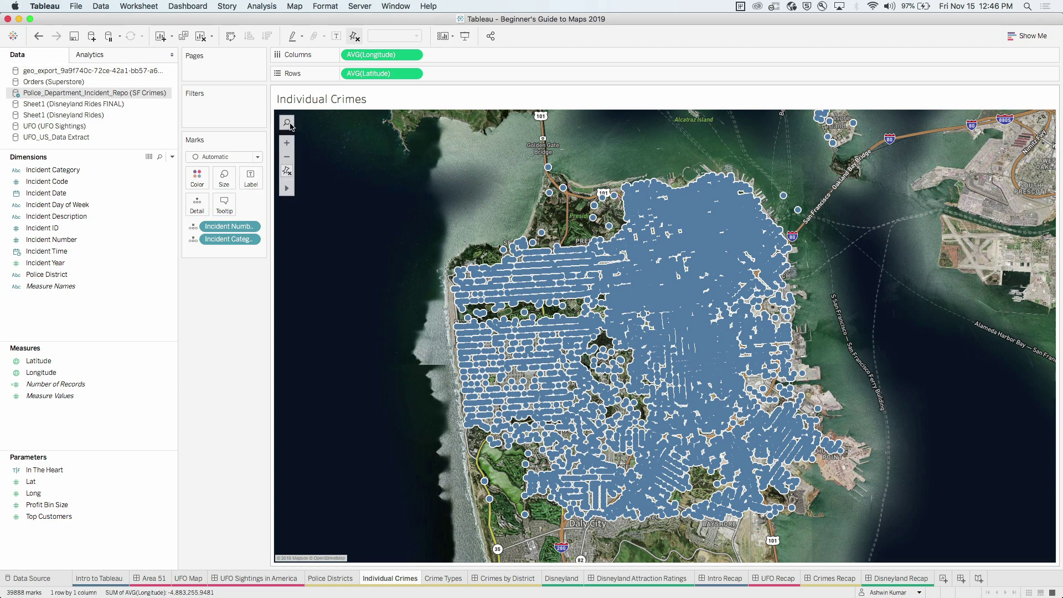
Step: Search the map for The Bahamas and examine the satellite imagery of Andros up close
{"action": "mouse_move", "coordinate": [289, 124]}
{"action": "type", "text": "the baham"}
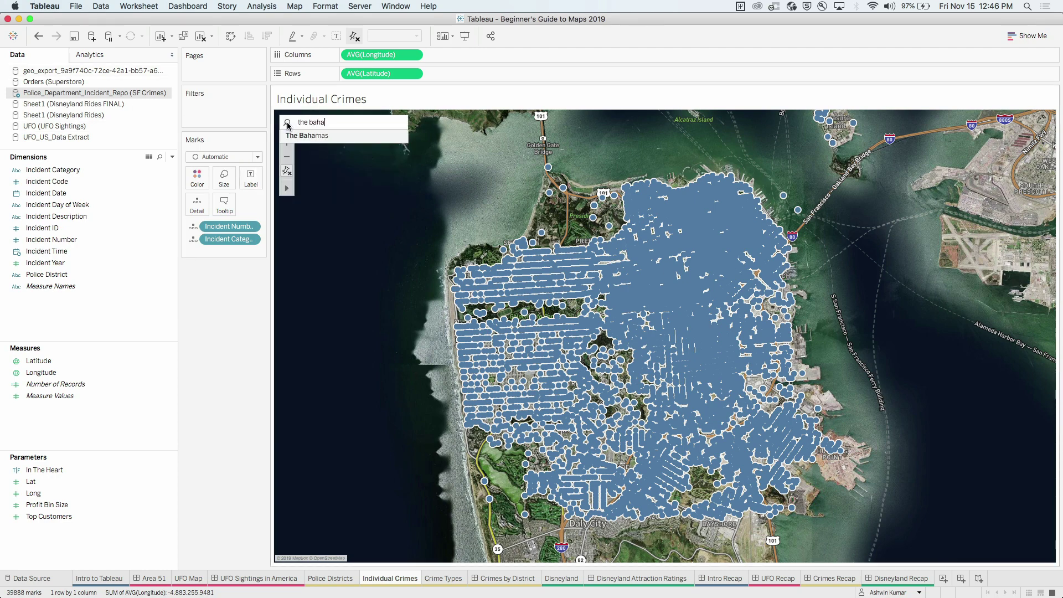
{"action": "left_click", "coordinate": [316, 136]}
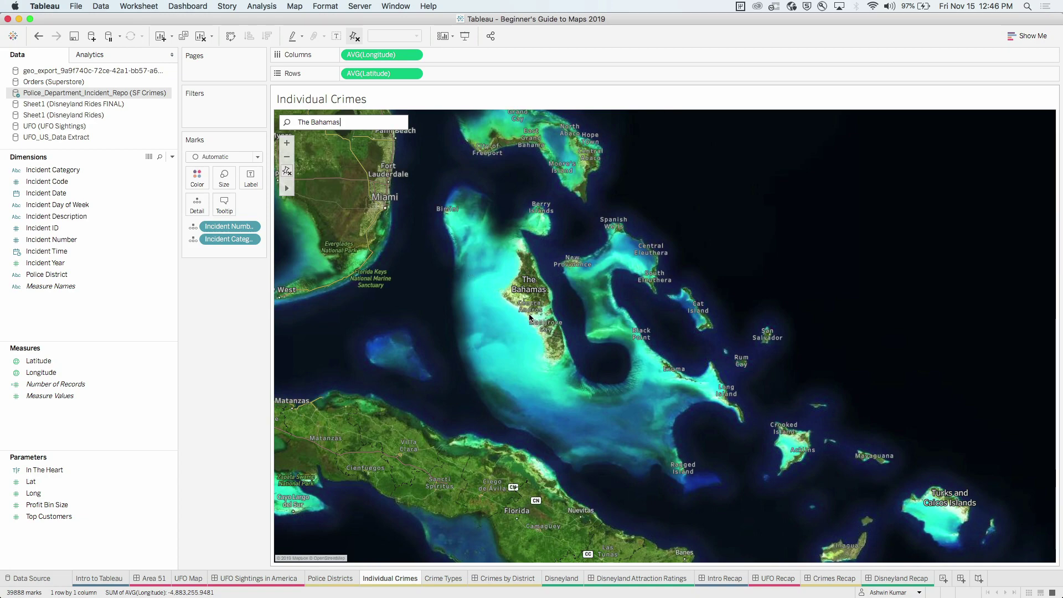
{"action": "scroll", "coordinate": [530, 314], "scroll_direction": "up", "scroll_amount": 5}
{"action": "scroll", "coordinate": [529, 314], "scroll_direction": "up", "scroll_amount": 3}
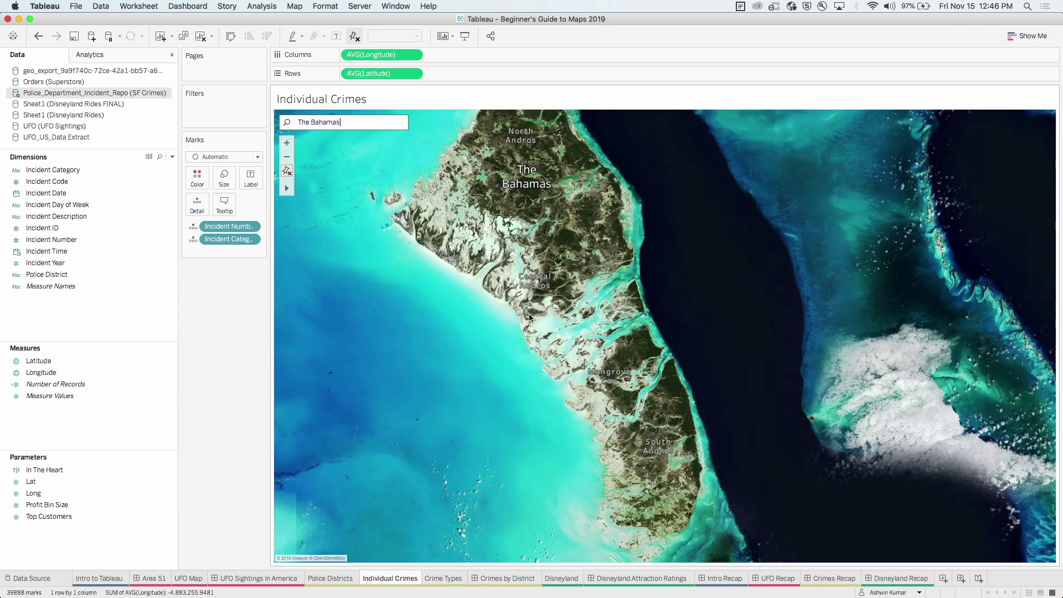
{"action": "scroll", "coordinate": [529, 313], "scroll_direction": "up", "scroll_amount": 3}
{"action": "scroll", "coordinate": [529, 314], "scroll_direction": "up", "scroll_amount": 3}
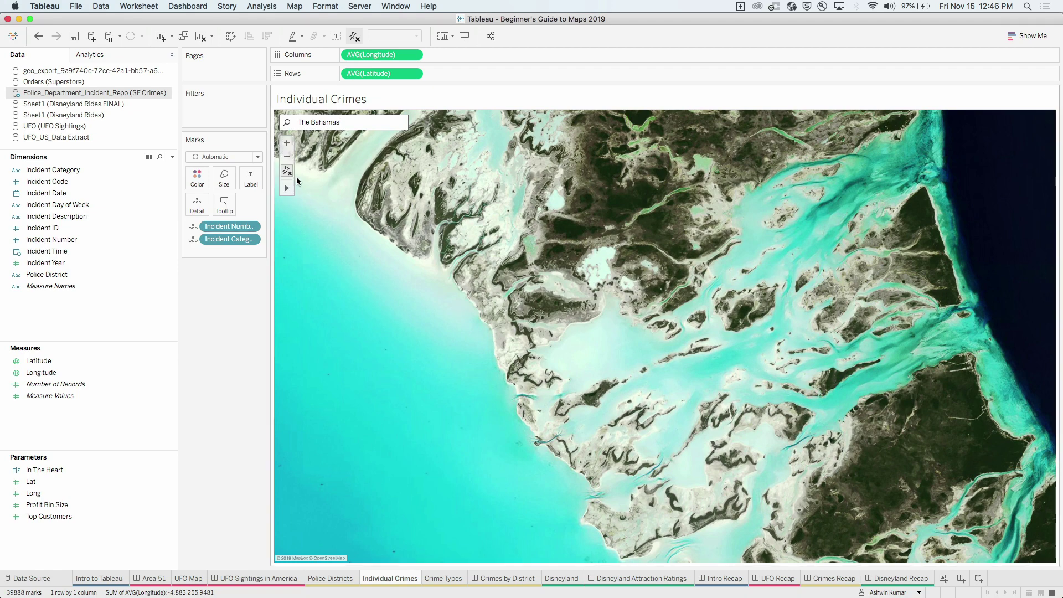
Step: Bring the map back to San Francisco, California with the map search
{"action": "key", "text": "ctrl+a"}
{"action": "type", "text": "san"}
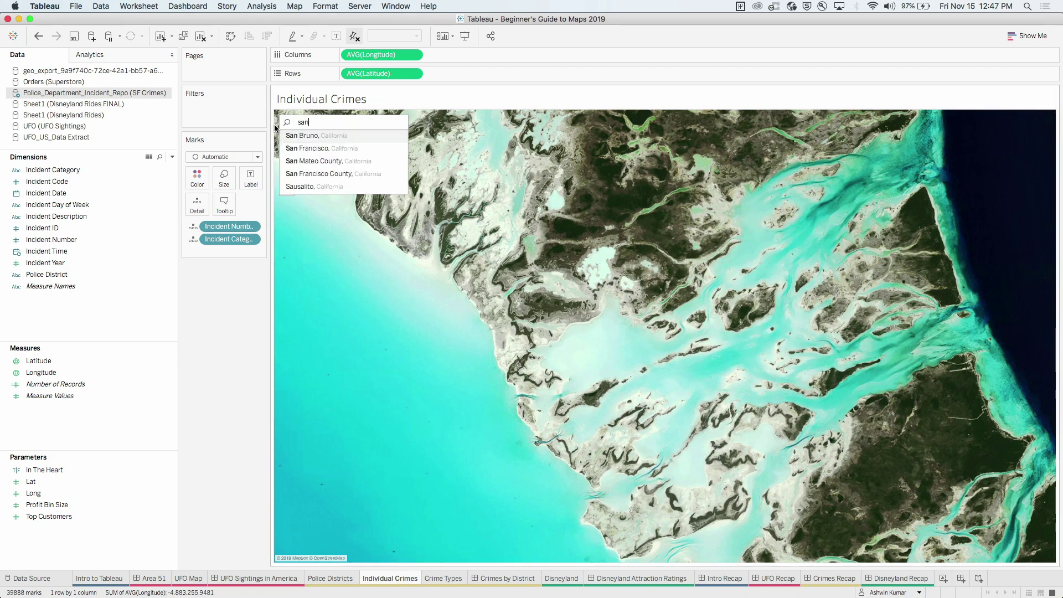
{"action": "left_click", "coordinate": [334, 152]}
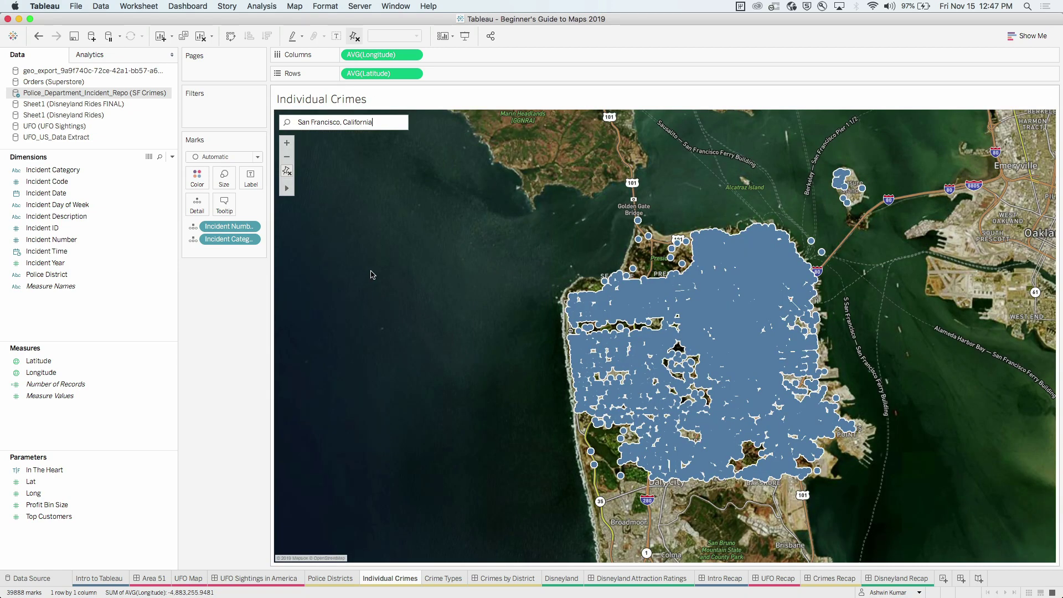
Step: Set the map's background style to Streets and shrink the incident marks to nearly the smallest size
{"action": "left_click", "coordinate": [295, 6]}
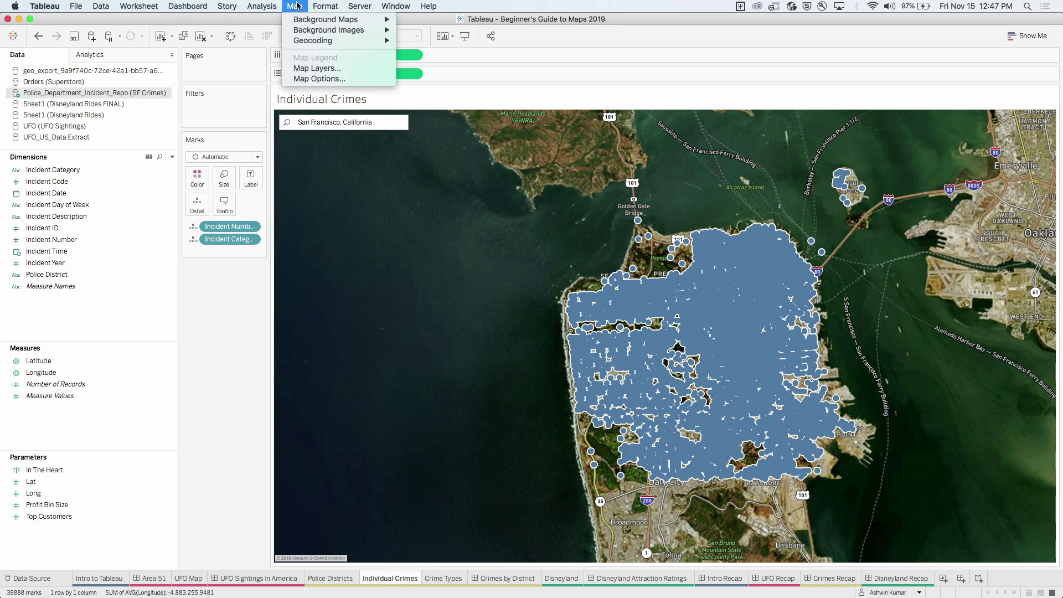
{"action": "left_click", "coordinate": [318, 68]}
{"action": "left_click", "coordinate": [162, 94]}
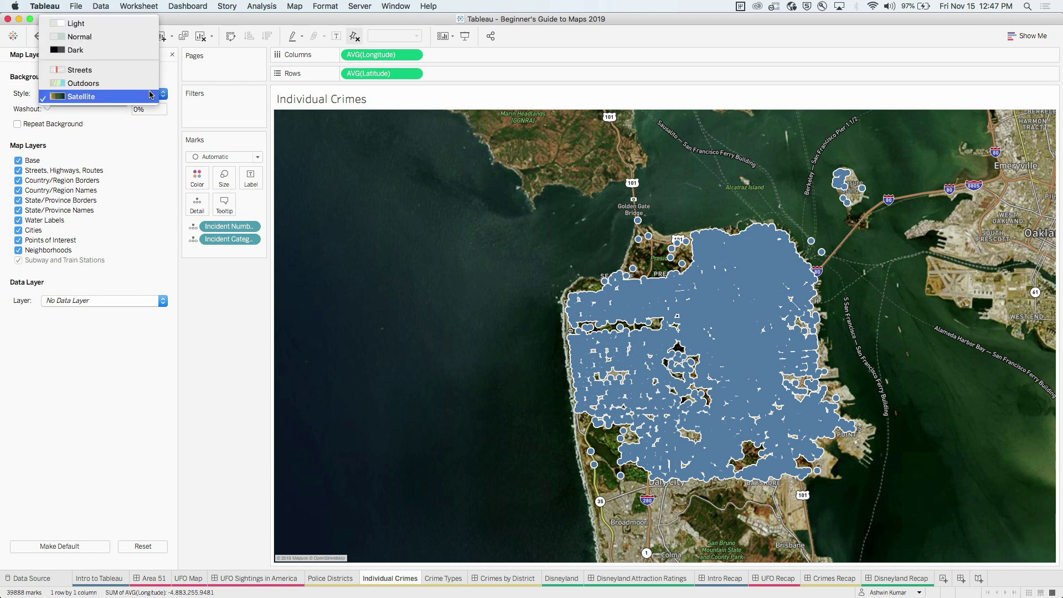
{"action": "left_click", "coordinate": [130, 74]}
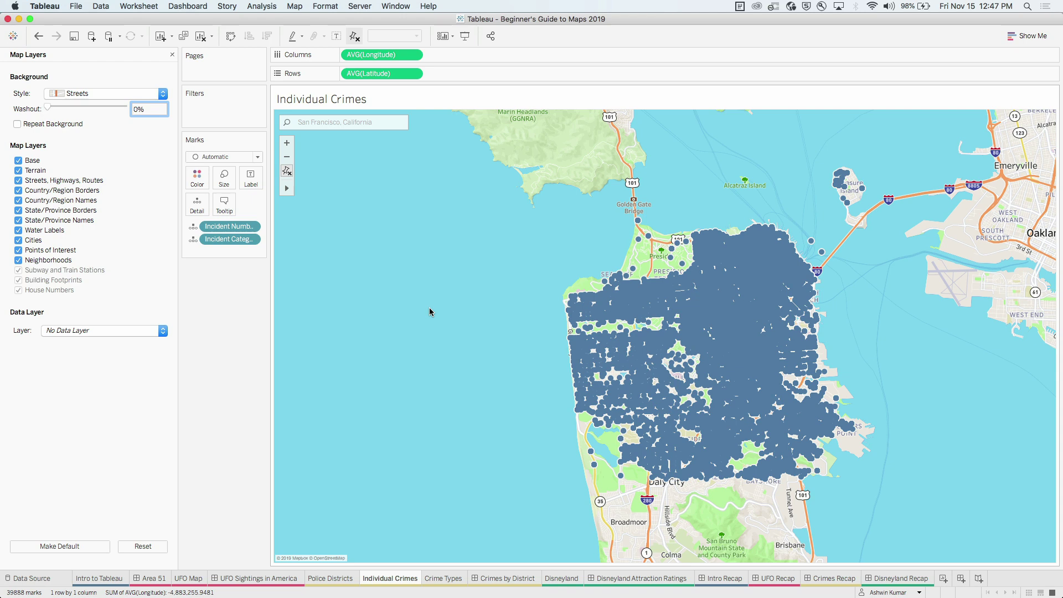
{"action": "left_click", "coordinate": [228, 179]}
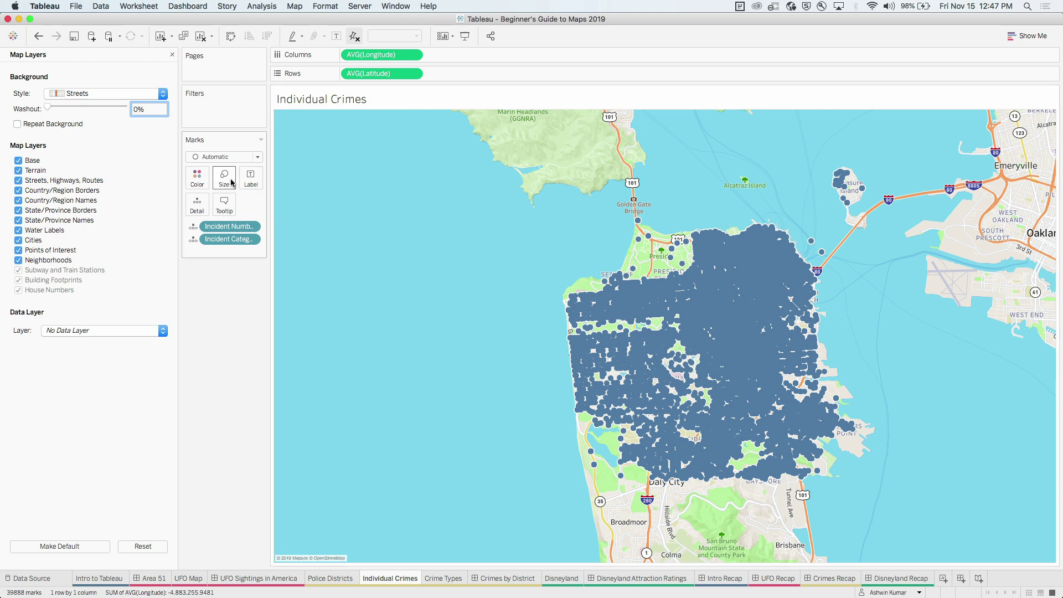
{"action": "left_click_drag", "start_coordinate": [245, 206], "coordinate": [225, 209]}
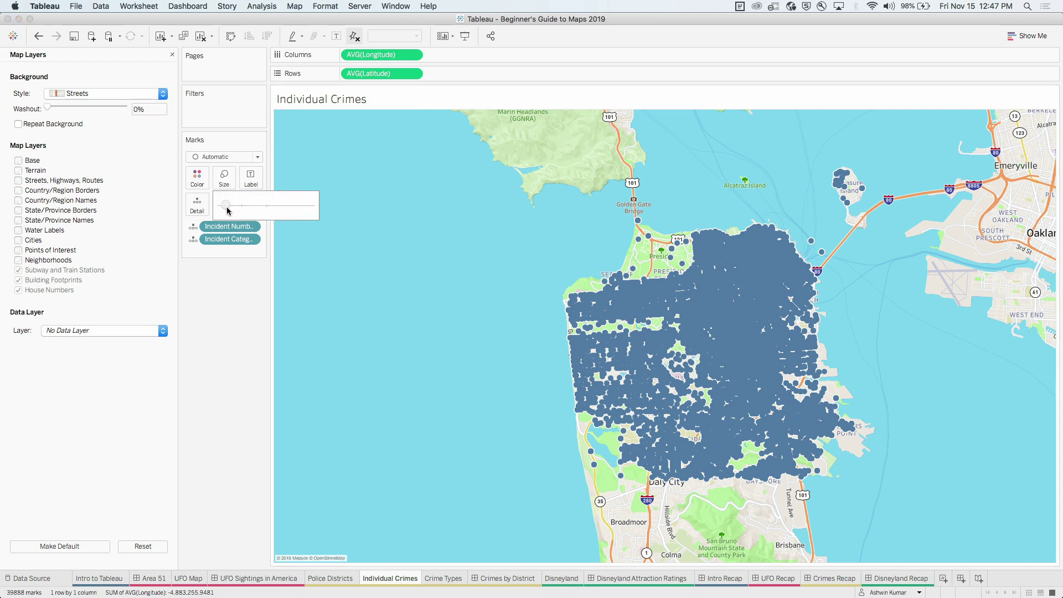
Step: Examine the Streets map of San Francisco down to building level around Guerrero St and 14th St
{"action": "mouse_move", "coordinate": [678, 322]}
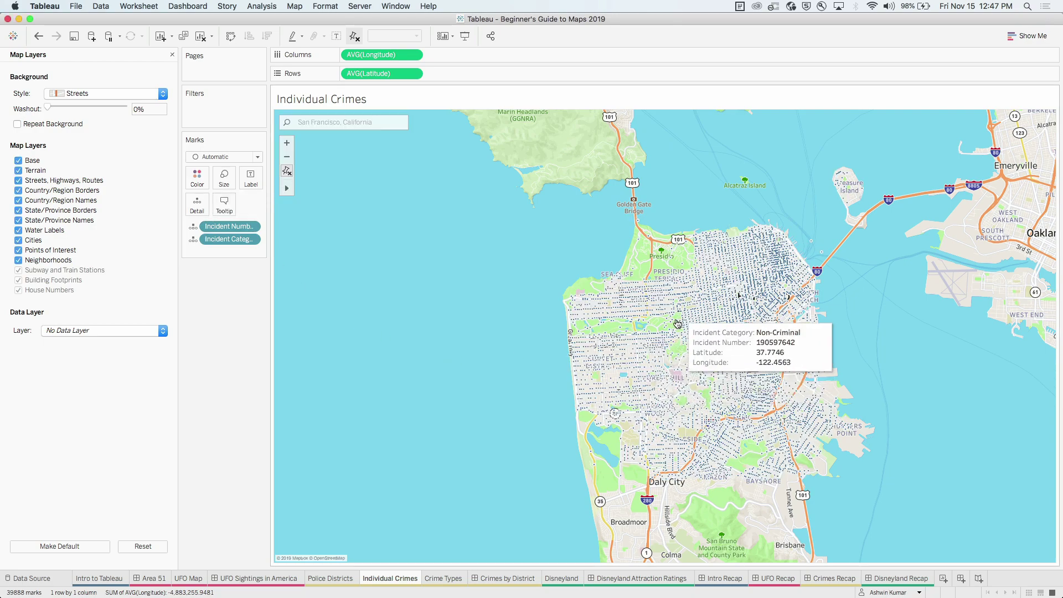
{"action": "scroll", "coordinate": [673, 327], "scroll_direction": "up", "scroll_amount": 5}
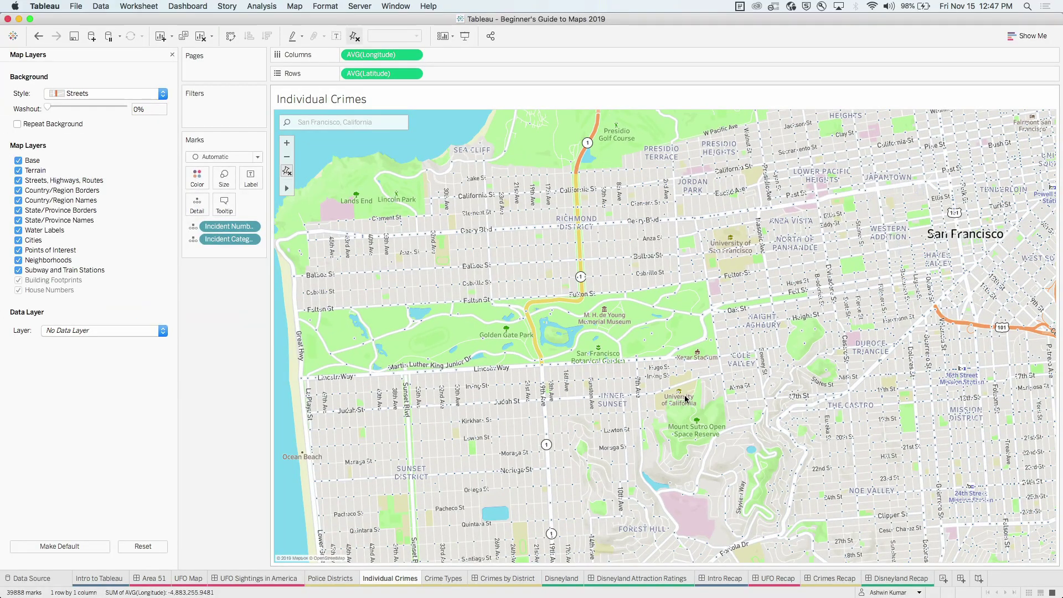
{"action": "mouse_move", "coordinate": [931, 277]}
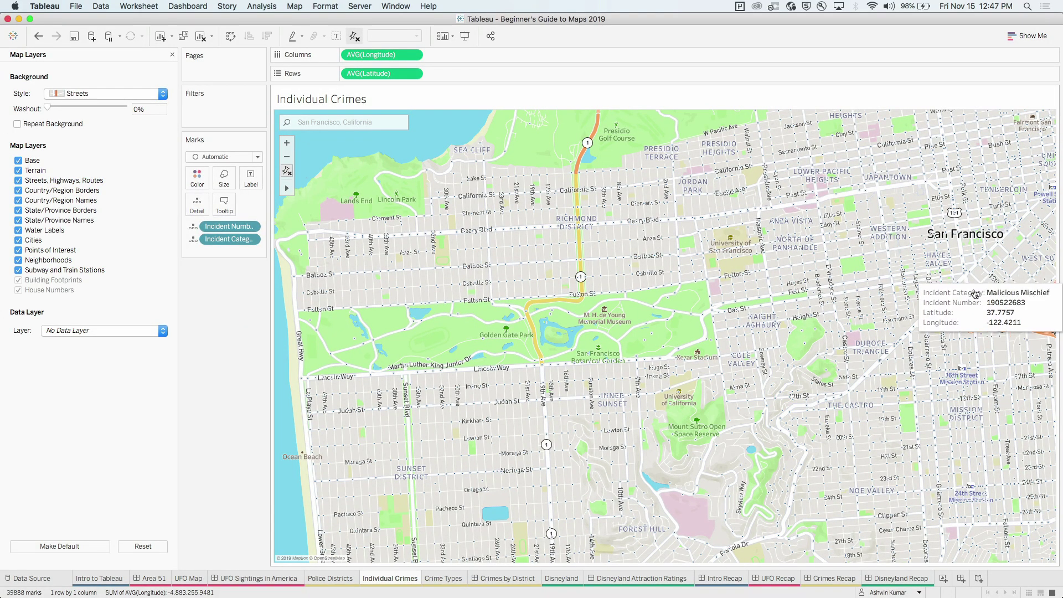
{"action": "scroll", "coordinate": [967, 310], "scroll_direction": "up", "scroll_amount": 3}
{"action": "scroll", "coordinate": [968, 311], "scroll_direction": "up", "scroll_amount": 5}
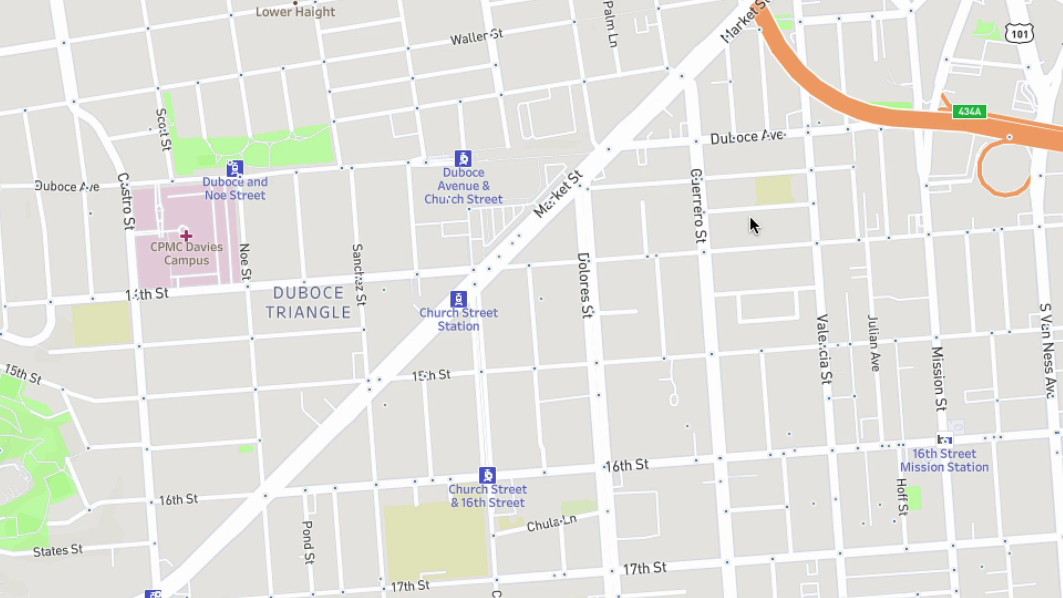
{"action": "scroll", "coordinate": [774, 235], "scroll_direction": "up", "scroll_amount": 5}
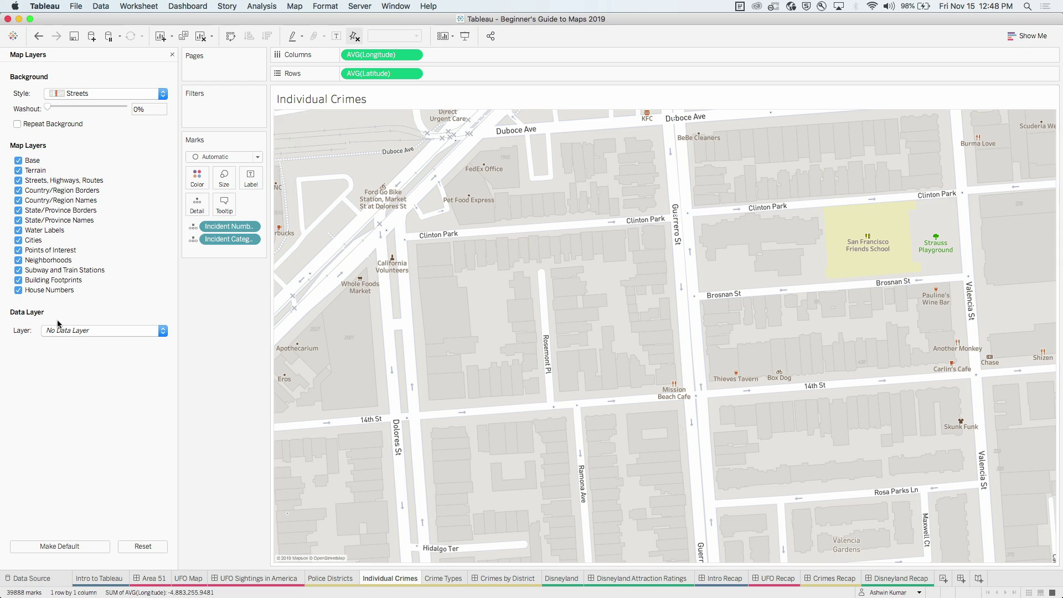
Step: Turn the Building Footprints and Points of Interest map layers off and back on
{"action": "left_click", "coordinate": [19, 281]}
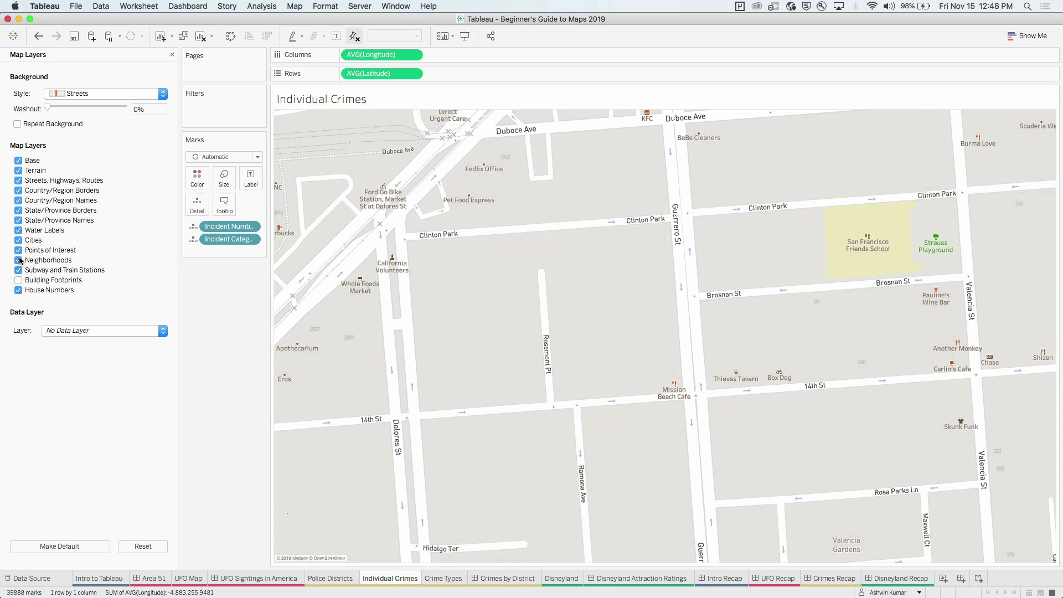
{"action": "left_click", "coordinate": [18, 251]}
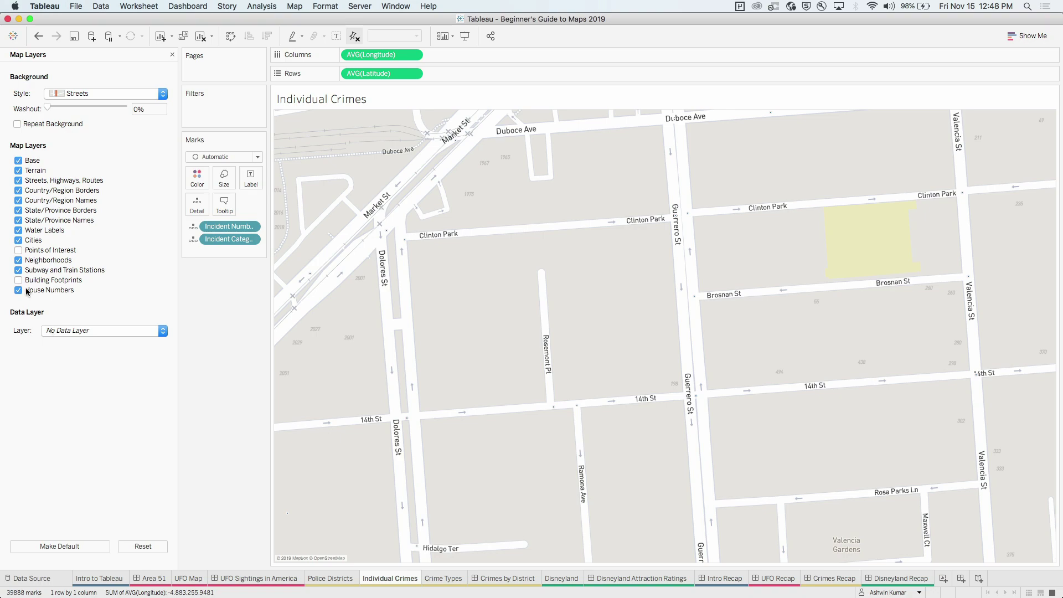
{"action": "left_click", "coordinate": [18, 250]}
{"action": "left_click", "coordinate": [18, 280]}
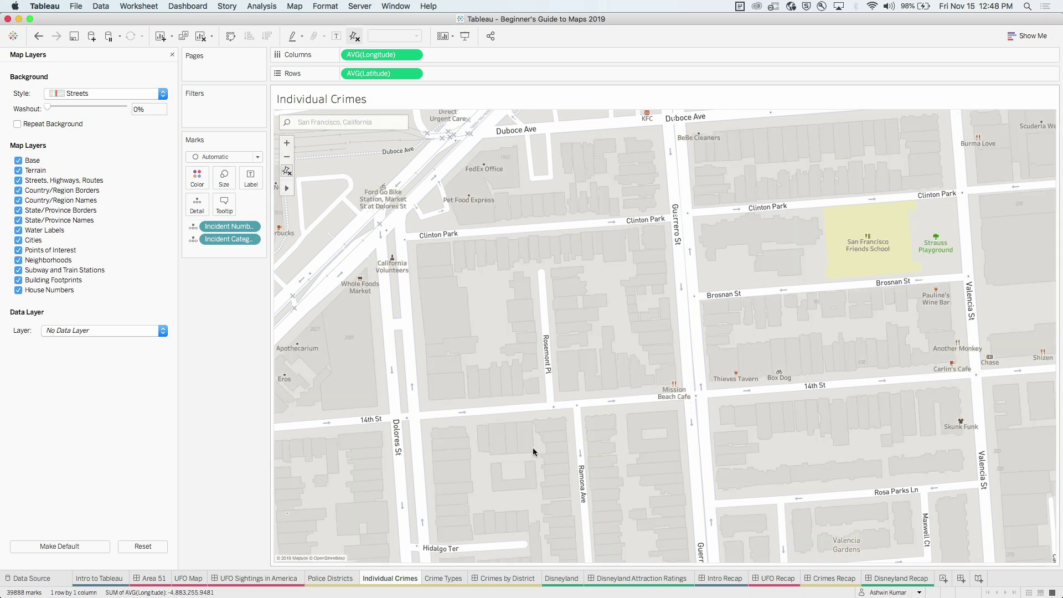
Step: Change the map's background style to Outdoors
{"action": "scroll", "coordinate": [535, 449], "scroll_direction": "down", "scroll_amount": 5}
{"action": "scroll", "coordinate": [541, 475], "scroll_direction": "down", "scroll_amount": 2}
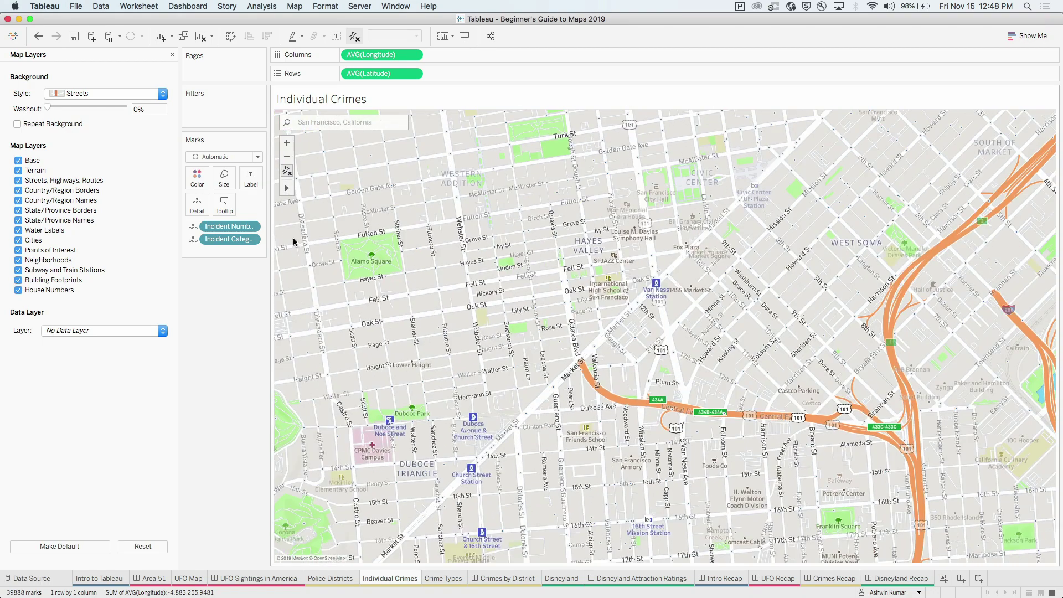
{"action": "left_click", "coordinate": [133, 96]}
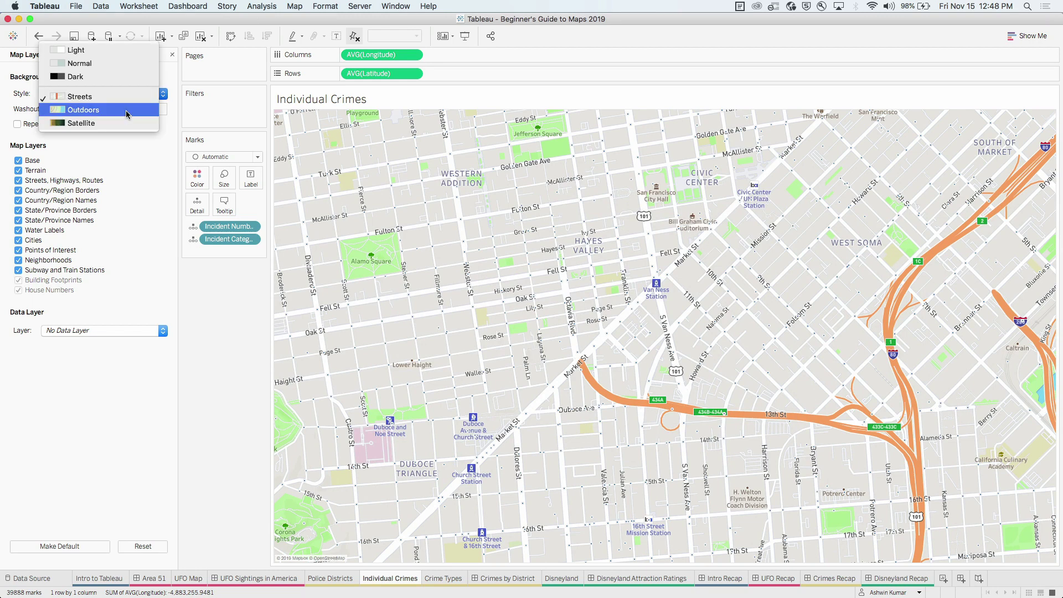
{"action": "left_click", "coordinate": [127, 110]}
Step: Examine the Outdoors terrain and contour lines in the hills east of San José, and reset the map view to the data
{"action": "mouse_move", "coordinate": [515, 373]}
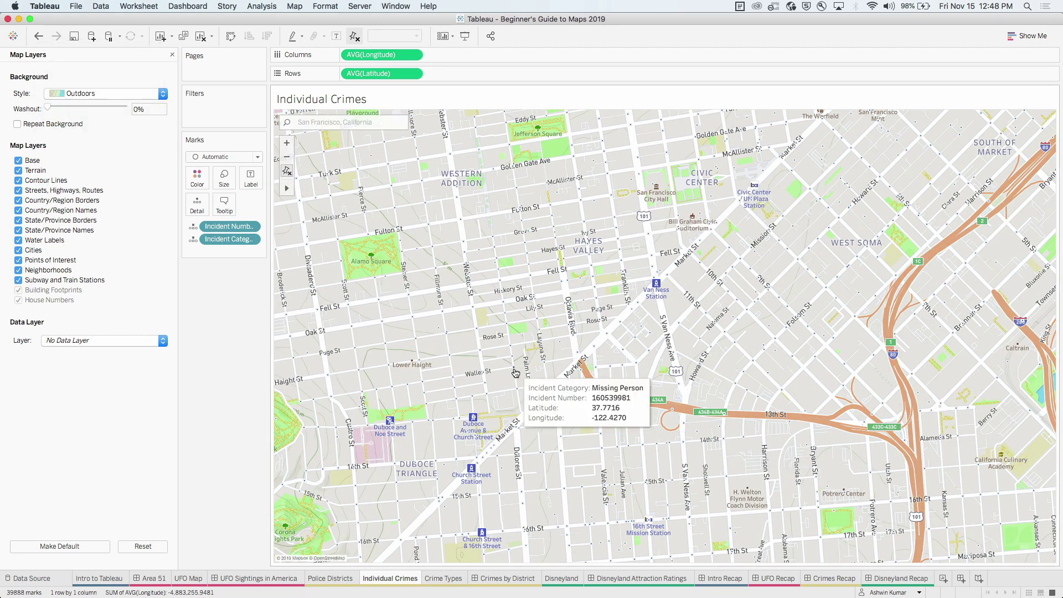
{"action": "scroll", "coordinate": [760, 430], "scroll_direction": "down", "scroll_amount": 10}
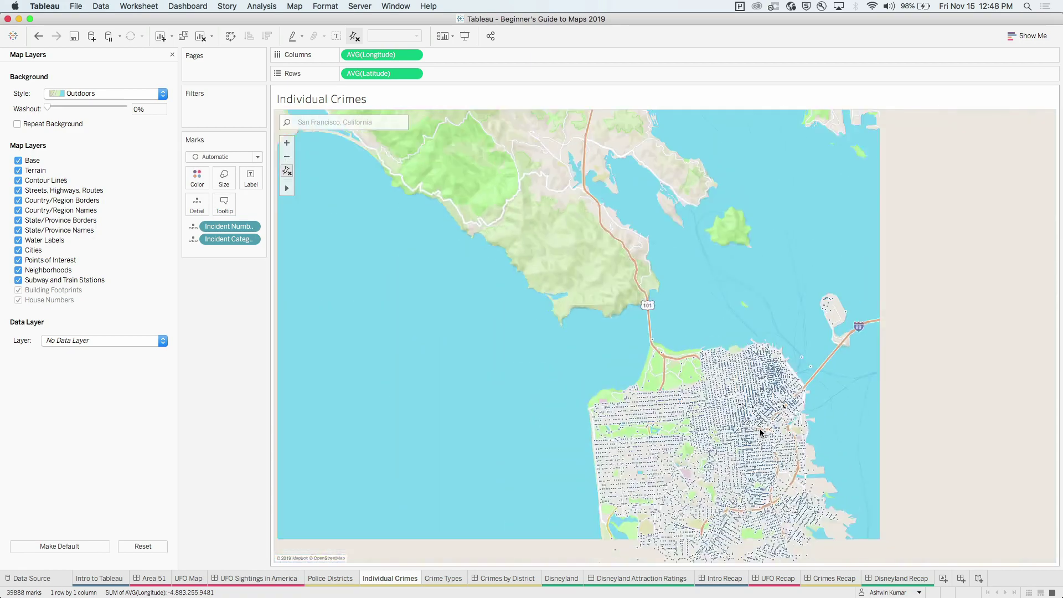
{"action": "scroll", "coordinate": [760, 433], "scroll_direction": "down", "scroll_amount": 2}
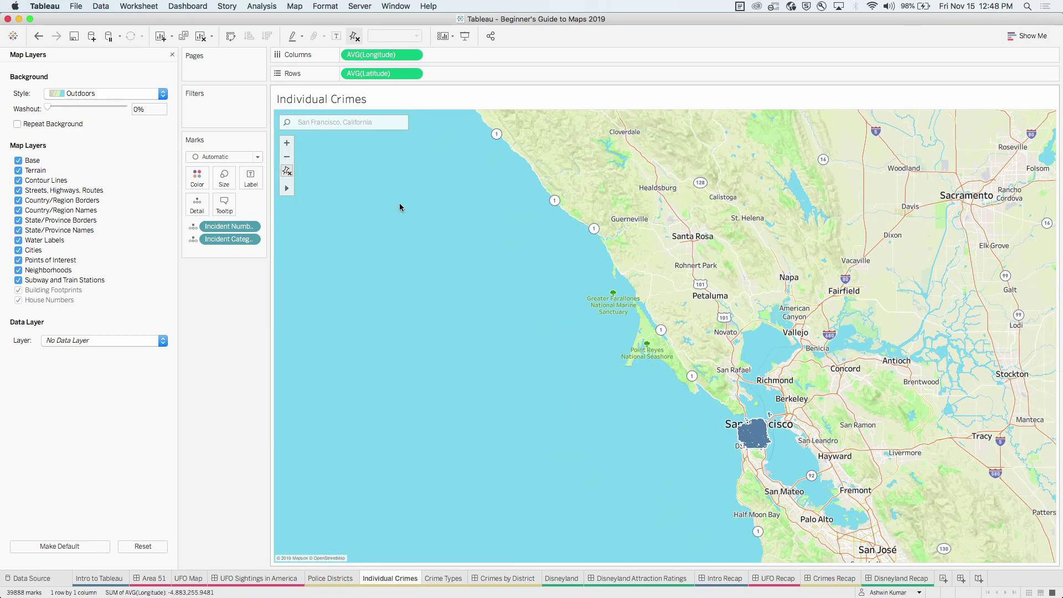
{"action": "left_click_drag", "start_coordinate": [730, 365], "coordinate": [450, 131]}
{"action": "scroll", "coordinate": [719, 349], "scroll_direction": "up", "scroll_amount": 5}
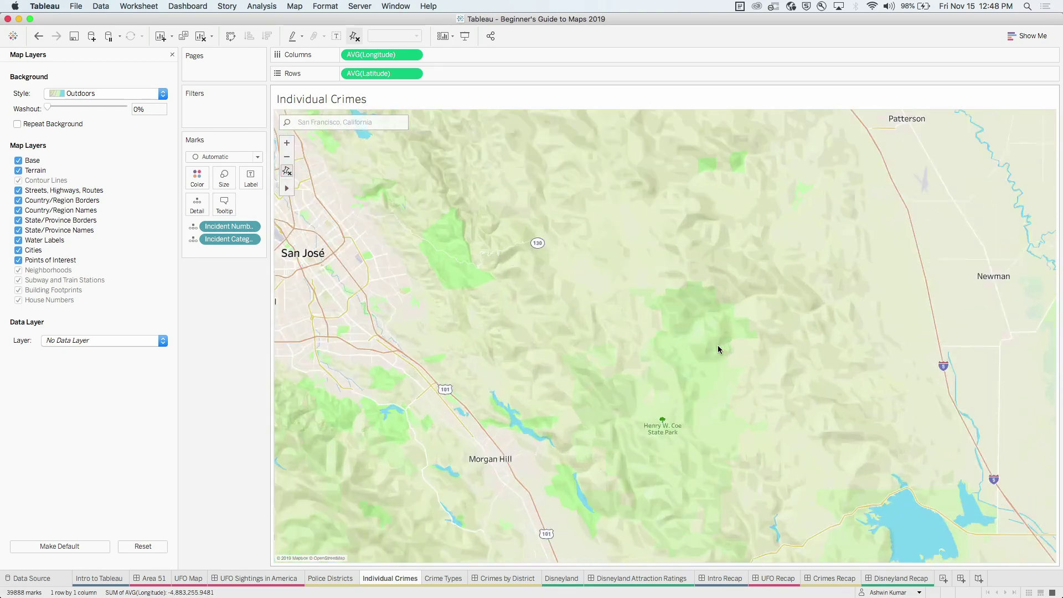
{"action": "scroll", "coordinate": [691, 348], "scroll_direction": "up", "scroll_amount": 5}
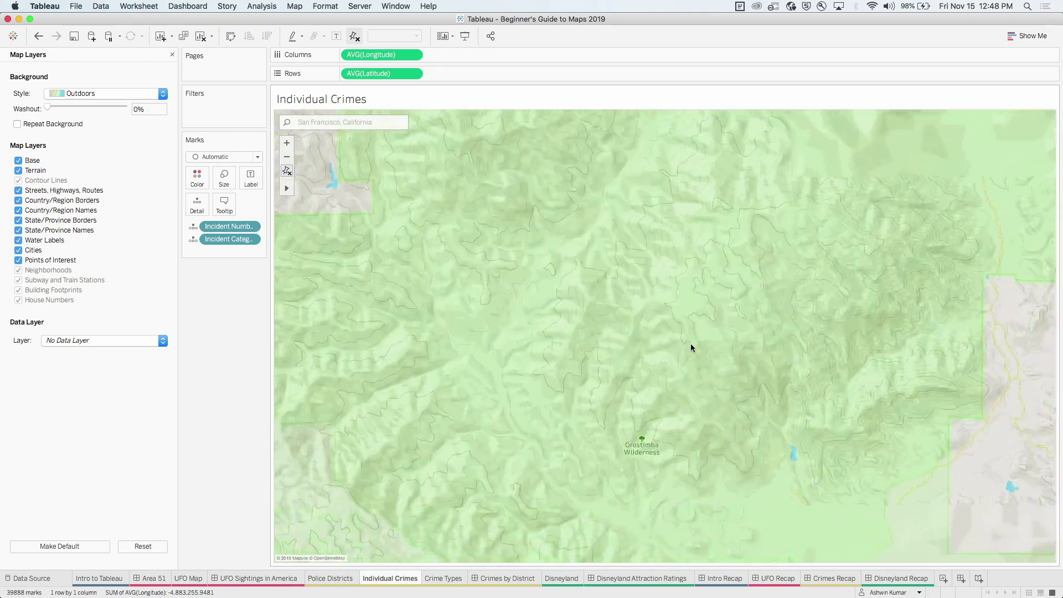
{"action": "scroll", "coordinate": [690, 344], "scroll_direction": "up", "scroll_amount": 2}
{"action": "scroll", "coordinate": [659, 307], "scroll_direction": "up", "scroll_amount": 2}
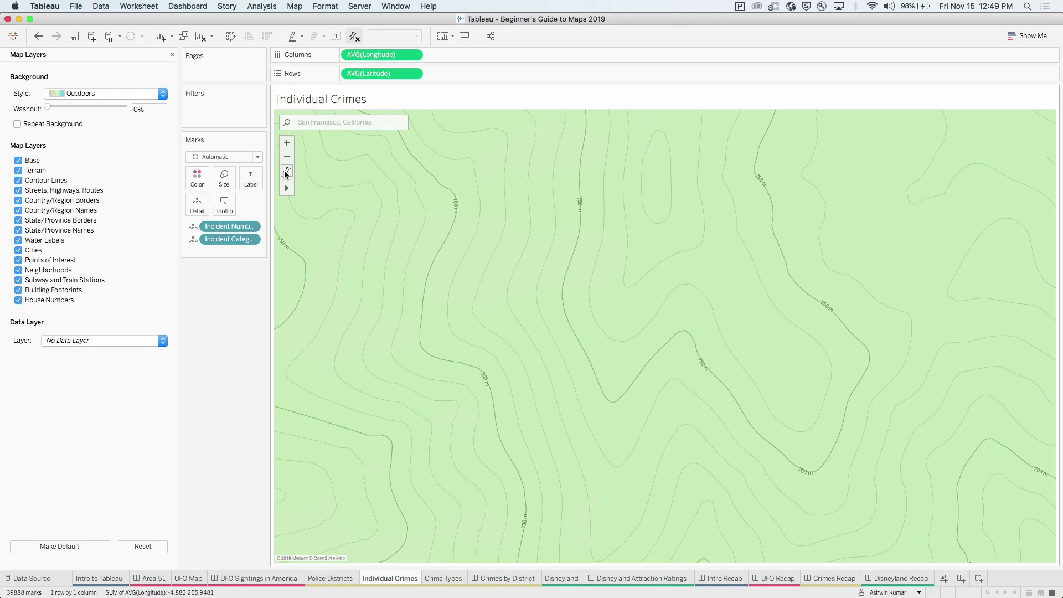
{"action": "left_click", "coordinate": [287, 172]}
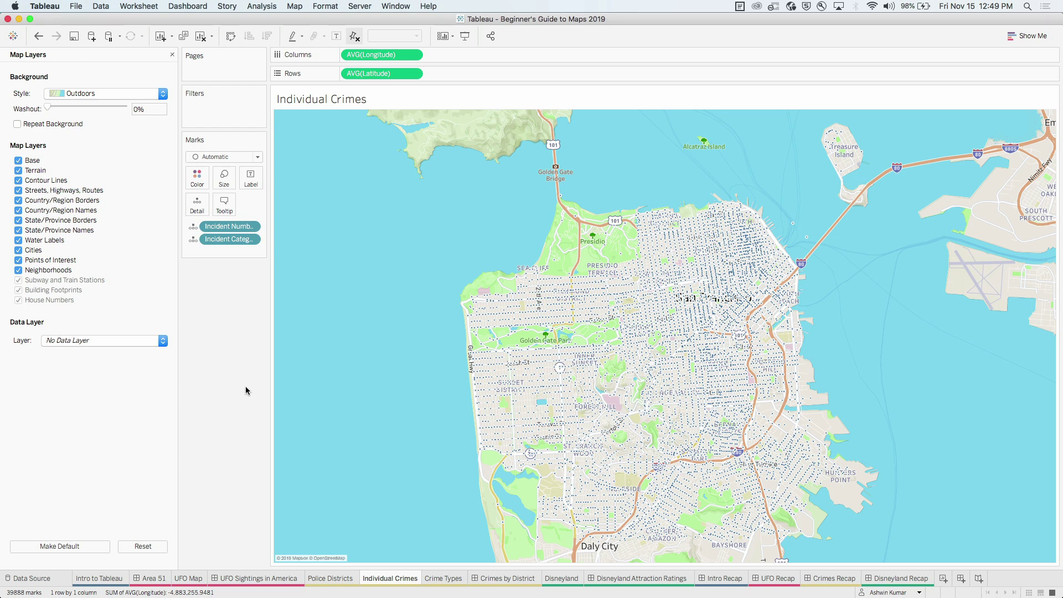
Step: Open the background map services manager, view the form for adding a WMS server connection, and cancel it
{"action": "left_click", "coordinate": [294, 6]}
{"action": "mouse_move", "coordinate": [294, 6]}
{"action": "mouse_move", "coordinate": [333, 19]}
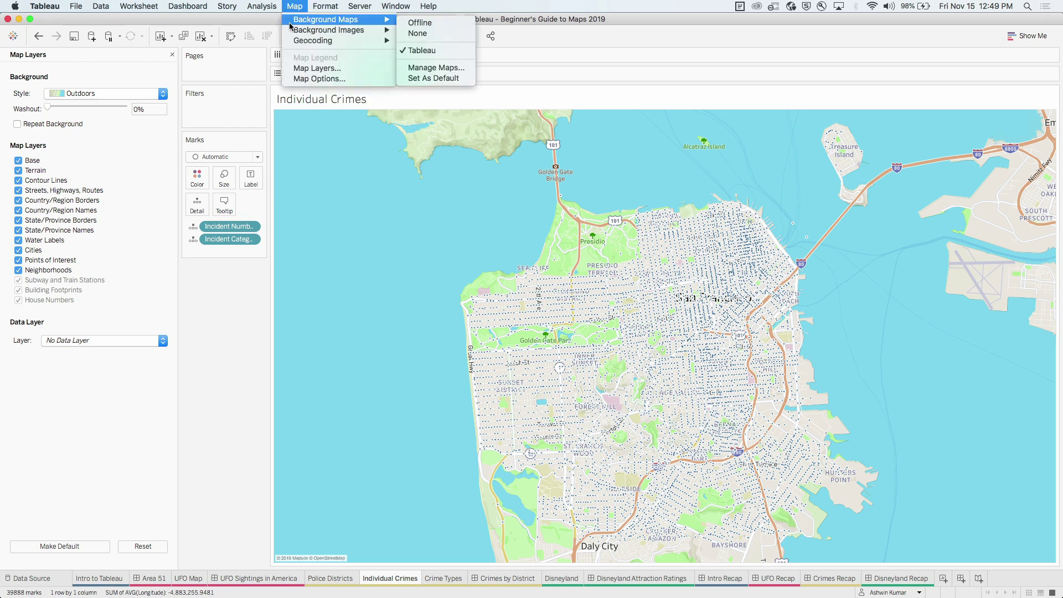
{"action": "left_click", "coordinate": [434, 67]}
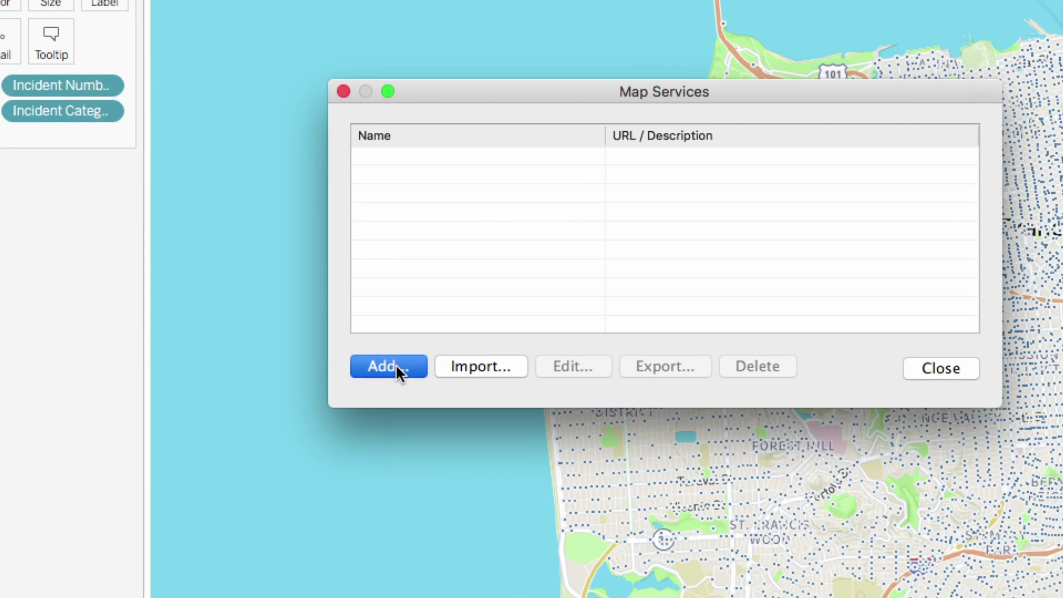
{"action": "left_click", "coordinate": [395, 367]}
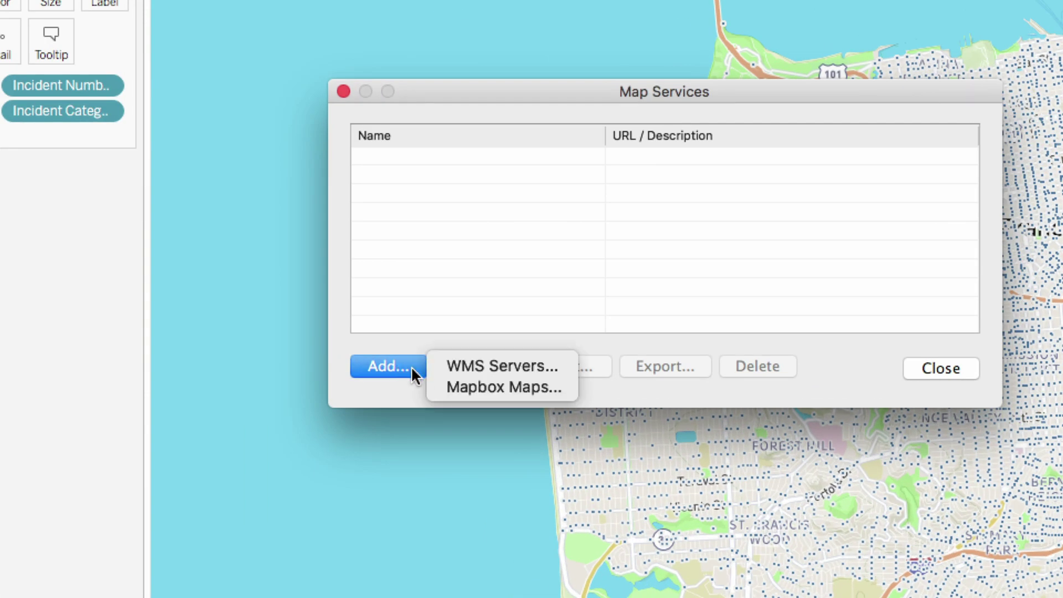
{"action": "left_click", "coordinate": [456, 365]}
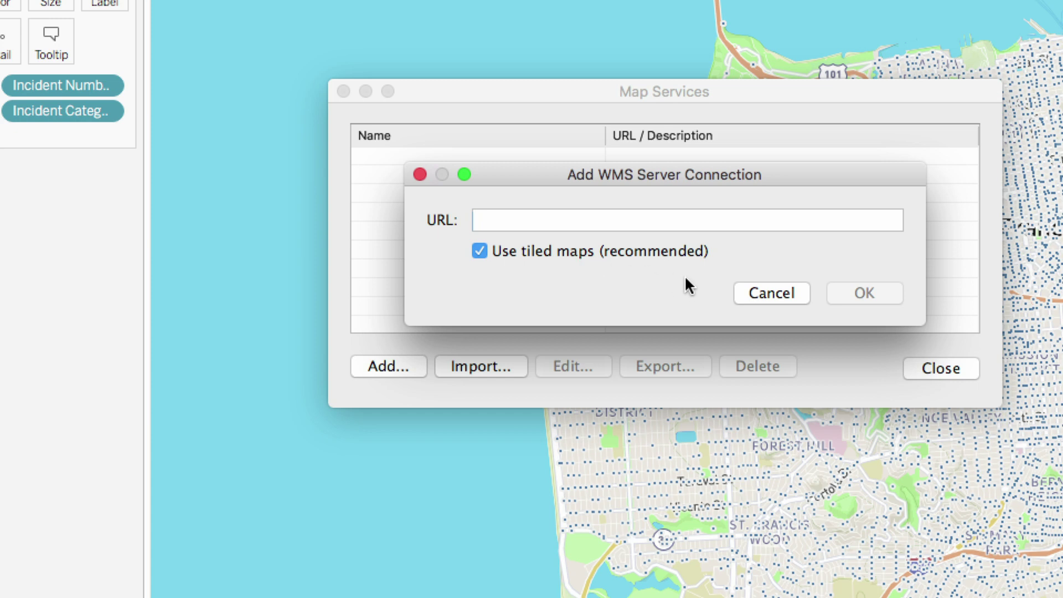
{"action": "left_click", "coordinate": [743, 287]}
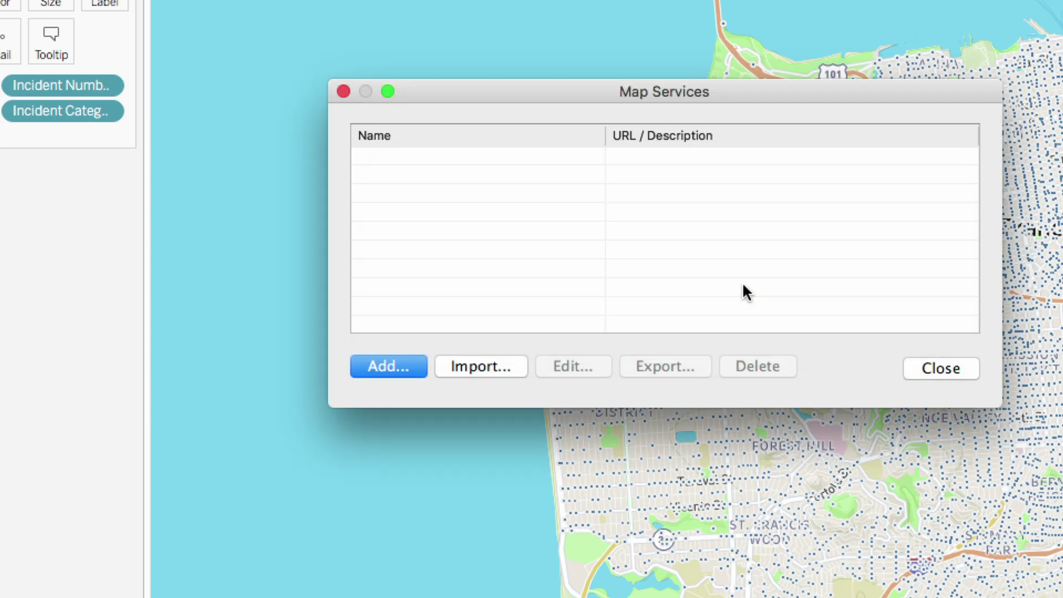
Step: Bring up the options for adding a map service, and open the North Star style in Mapbox Studio in Chrome
{"action": "left_click", "coordinate": [415, 365]}
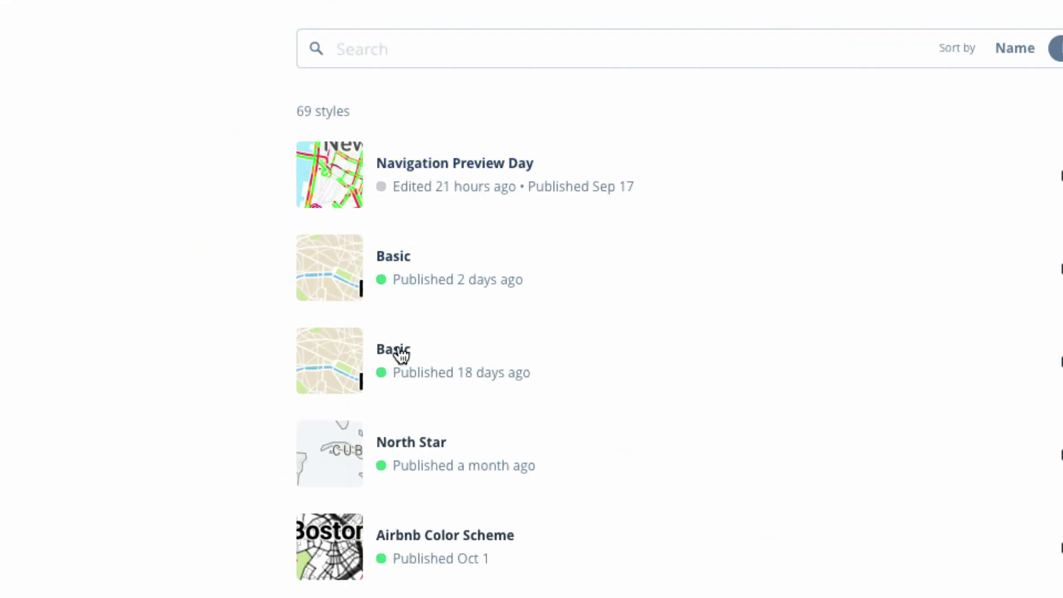
{"action": "left_click", "coordinate": [450, 449]}
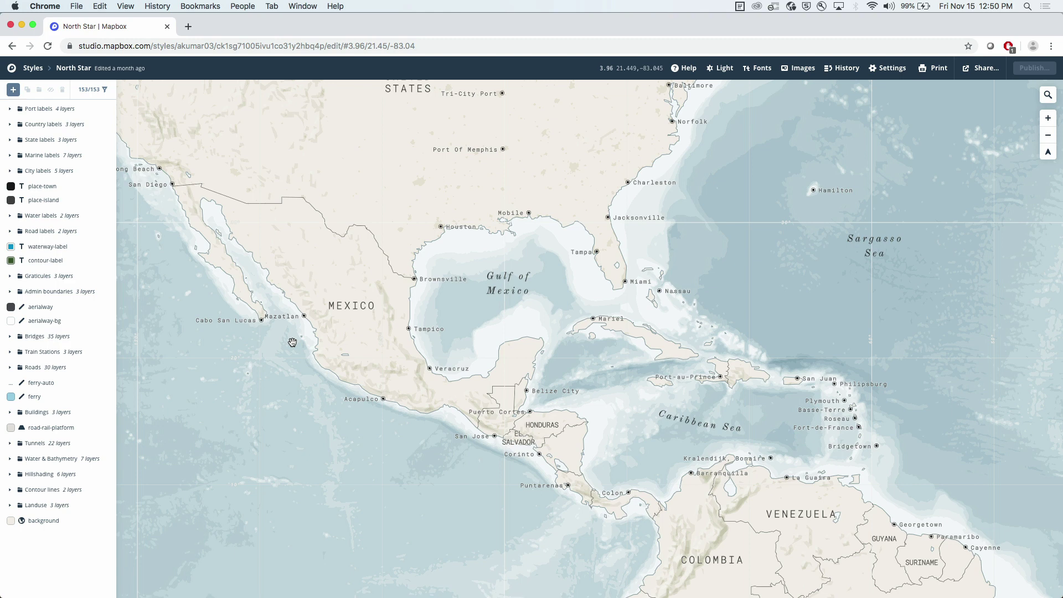
Step: Copy the North Star style's third-party integration URL for Tableau from its sharing options
{"action": "scroll", "coordinate": [327, 157], "scroll_direction": "up", "scroll_amount": 5}
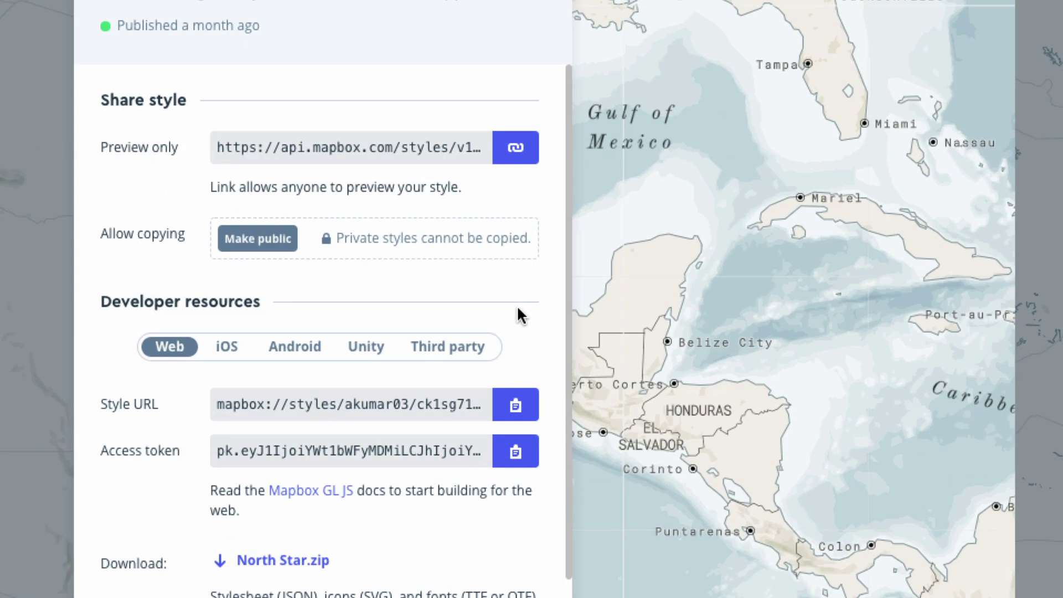
{"action": "left_click", "coordinate": [474, 349]}
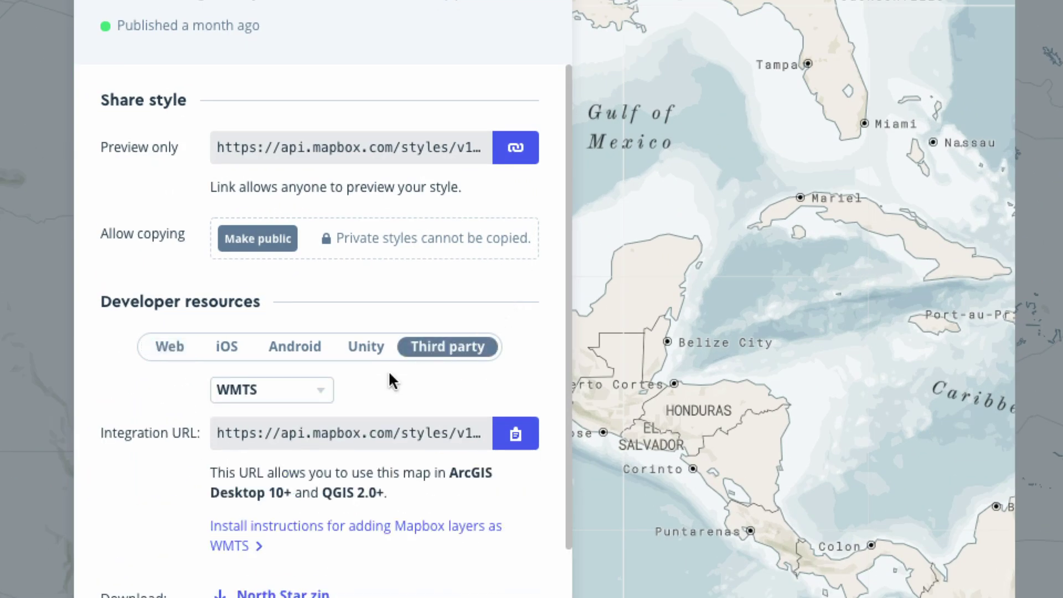
{"action": "left_click", "coordinate": [320, 389]}
{"action": "left_click", "coordinate": [304, 445]}
{"action": "left_click", "coordinate": [517, 435]}
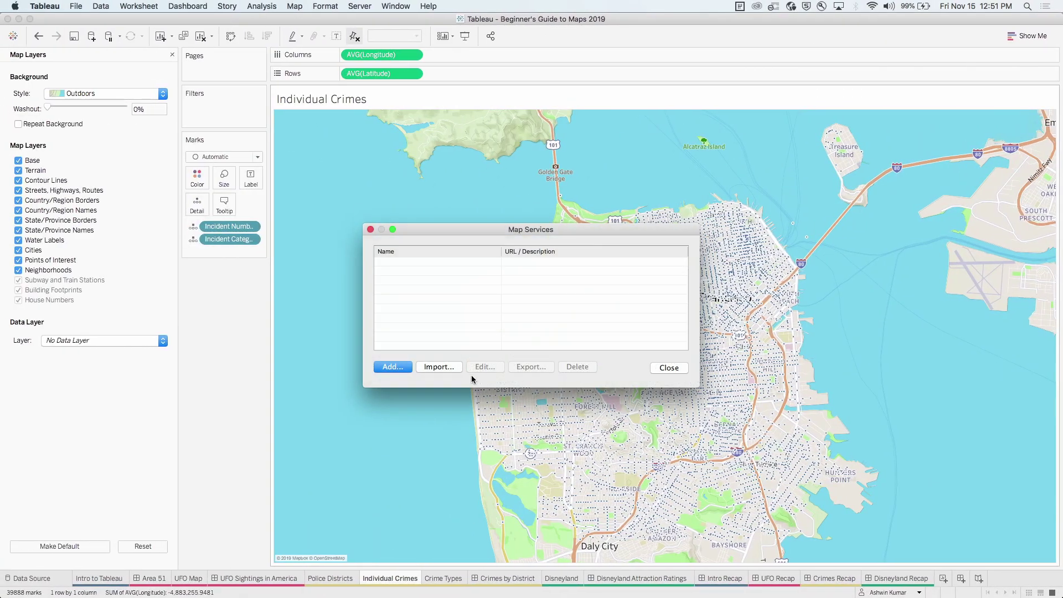
Step: Switch to Tableau and add a Mapbox map service named mine using the copied integration URL, which supplies the API access token
{"action": "left_click", "coordinate": [406, 370]}
{"action": "left_click", "coordinate": [438, 378]}
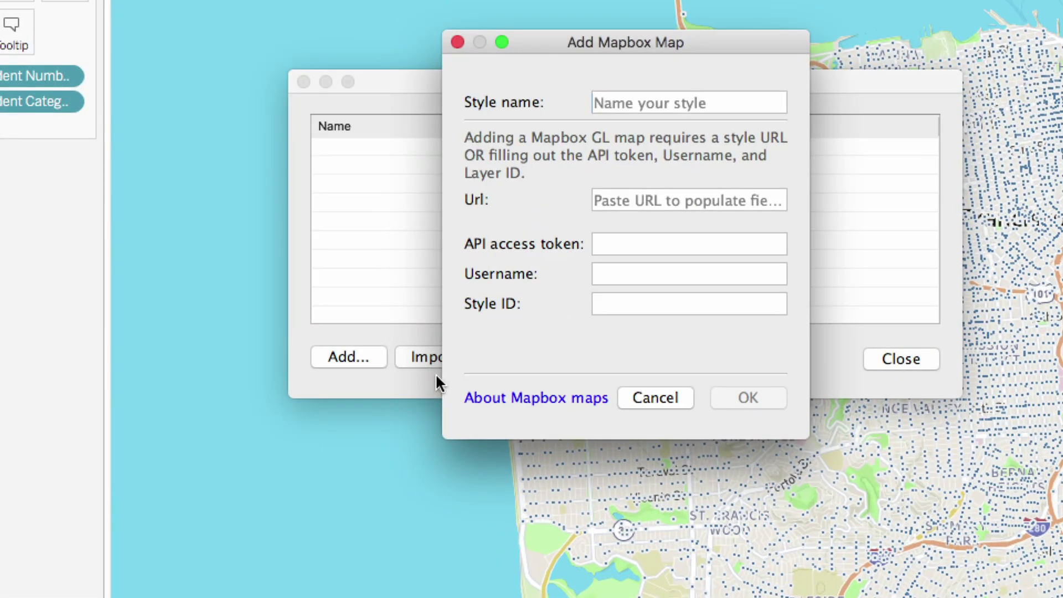
{"action": "type", "text": "mine"}
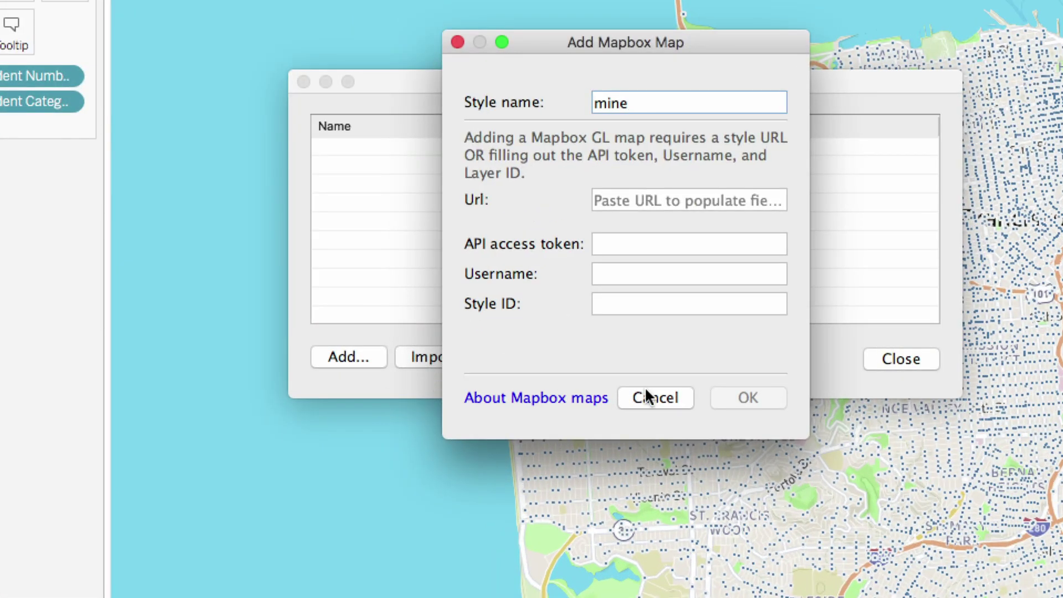
{"action": "left_click", "coordinate": [701, 207]}
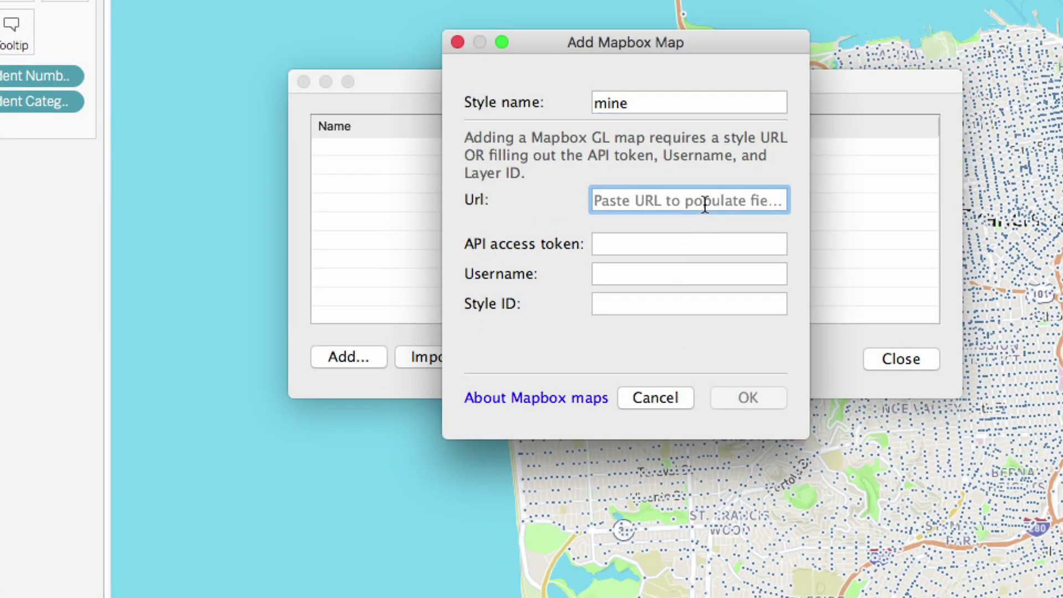
{"action": "key", "text": "super+v"}
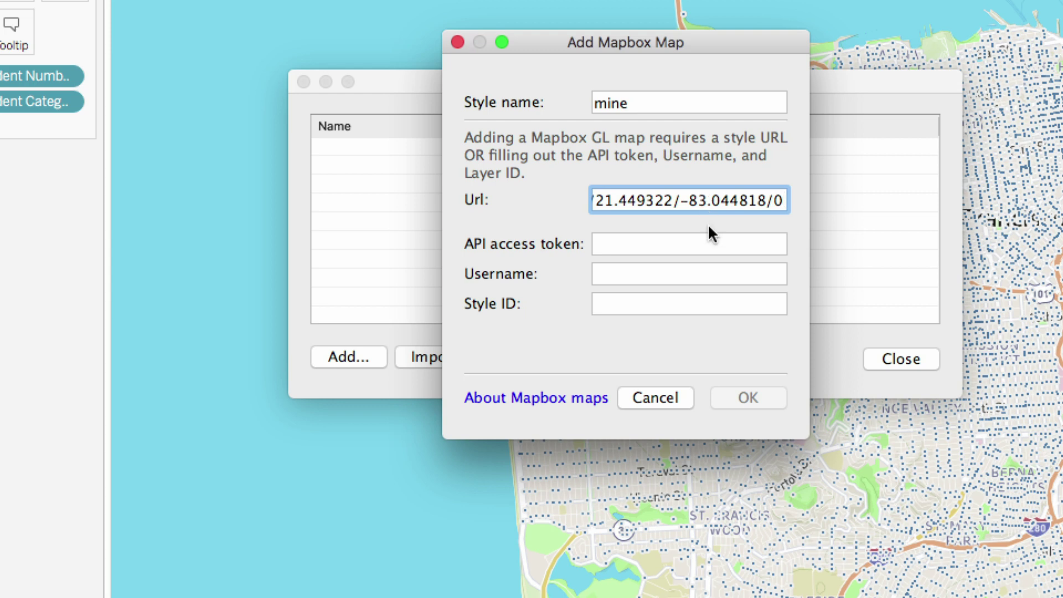
{"action": "key", "text": "Tab"}
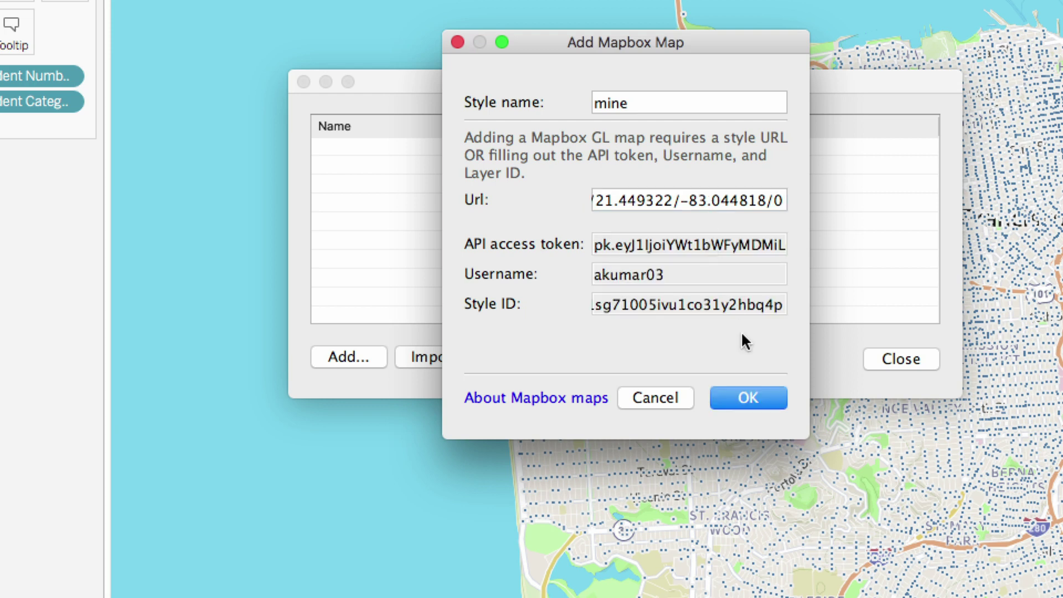
{"action": "left_click", "coordinate": [756, 384]}
{"action": "left_click", "coordinate": [885, 361]}
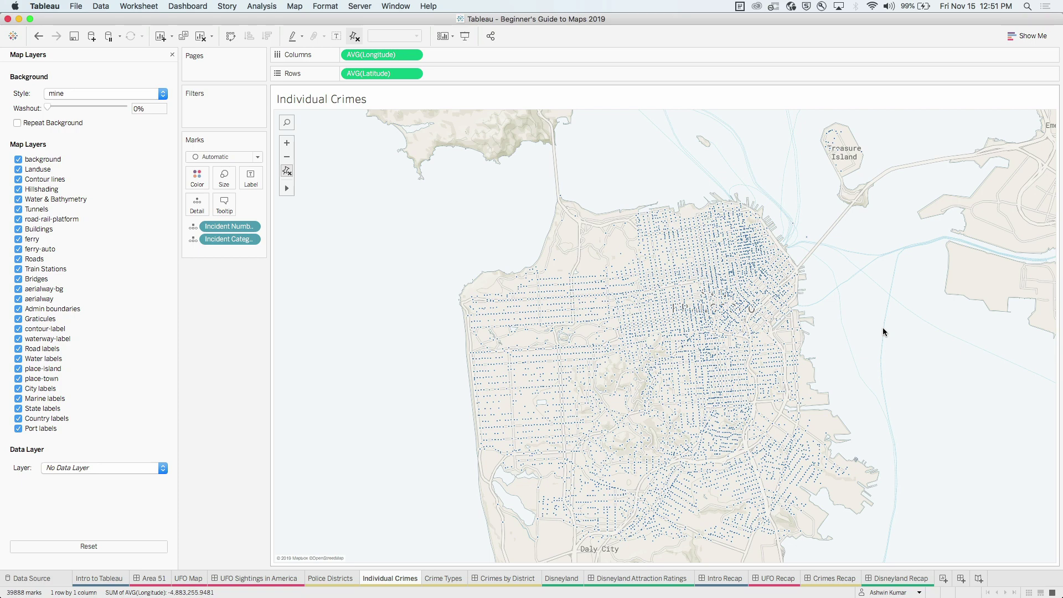
Step: Examine the custom map style from San Francisco out to the Pacific and California coast, and back around the Bay Area
{"action": "scroll", "coordinate": [883, 328], "scroll_direction": "down", "scroll_amount": 10}
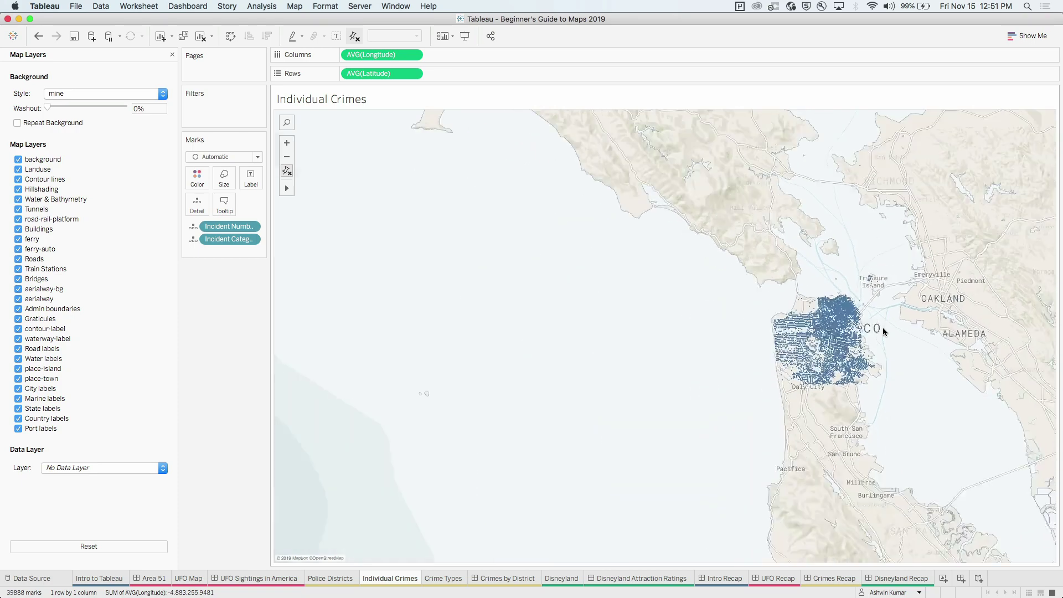
{"action": "scroll", "coordinate": [892, 404], "scroll_direction": "down", "scroll_amount": 6}
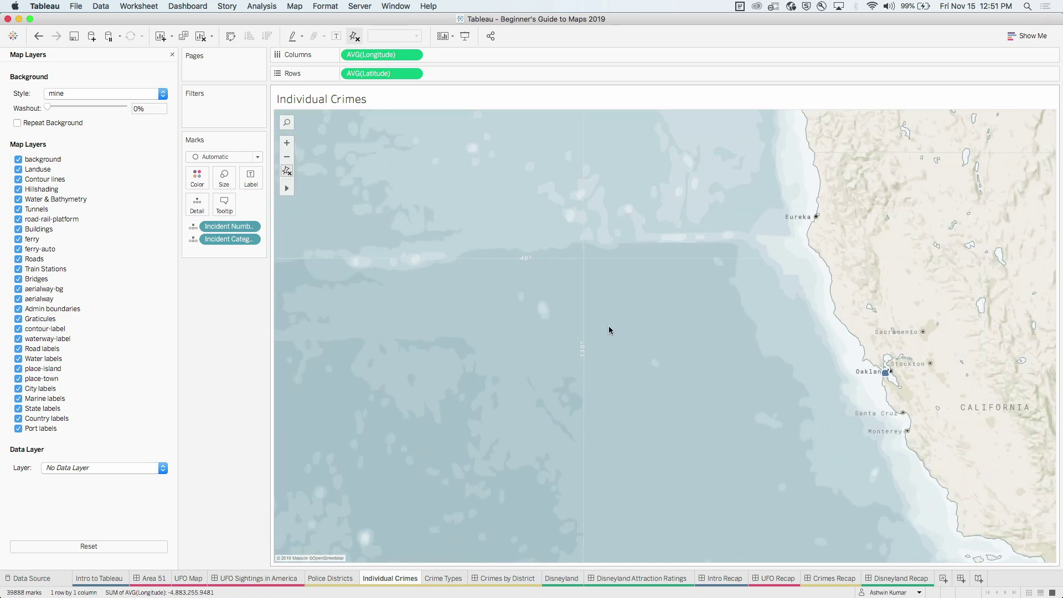
{"action": "mouse_move", "coordinate": [287, 188]}
{"action": "scroll", "coordinate": [609, 304], "scroll_direction": "right", "scroll_amount": 5}
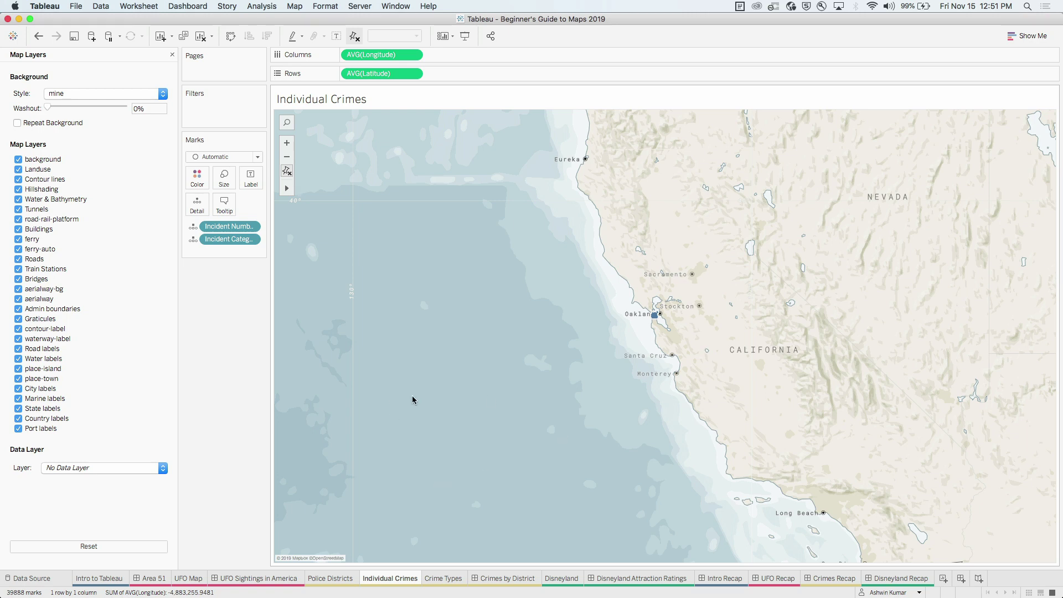
{"action": "scroll", "coordinate": [661, 325], "scroll_direction": "up", "scroll_amount": 6}
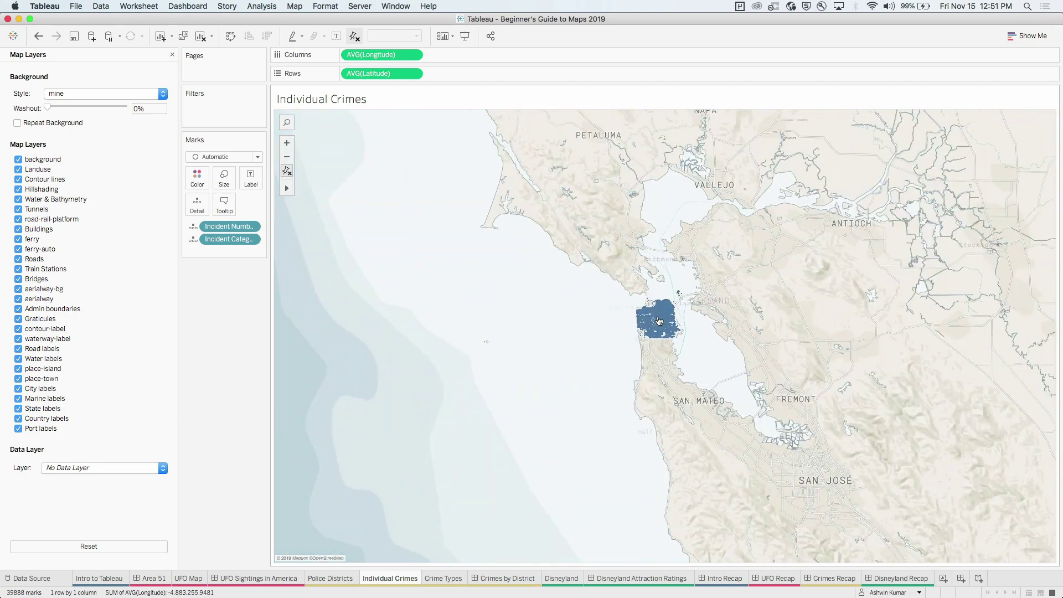
{"action": "scroll", "coordinate": [659, 321], "scroll_direction": "up", "scroll_amount": 1}
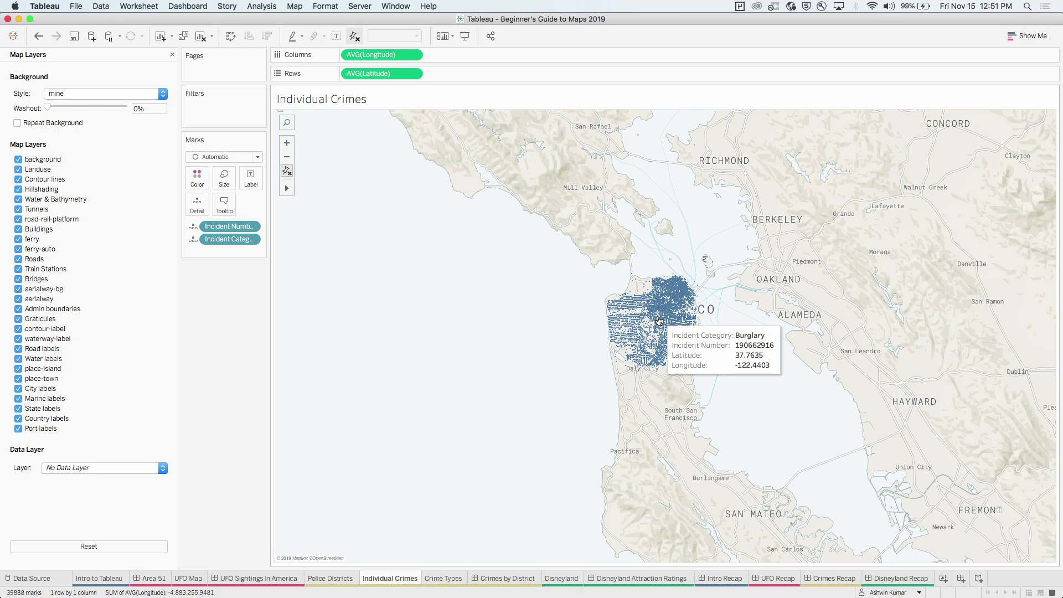
Step: Enlarge the individual crime marks on the San Francisco map
{"action": "scroll", "coordinate": [659, 321], "scroll_direction": "up", "scroll_amount": 4}
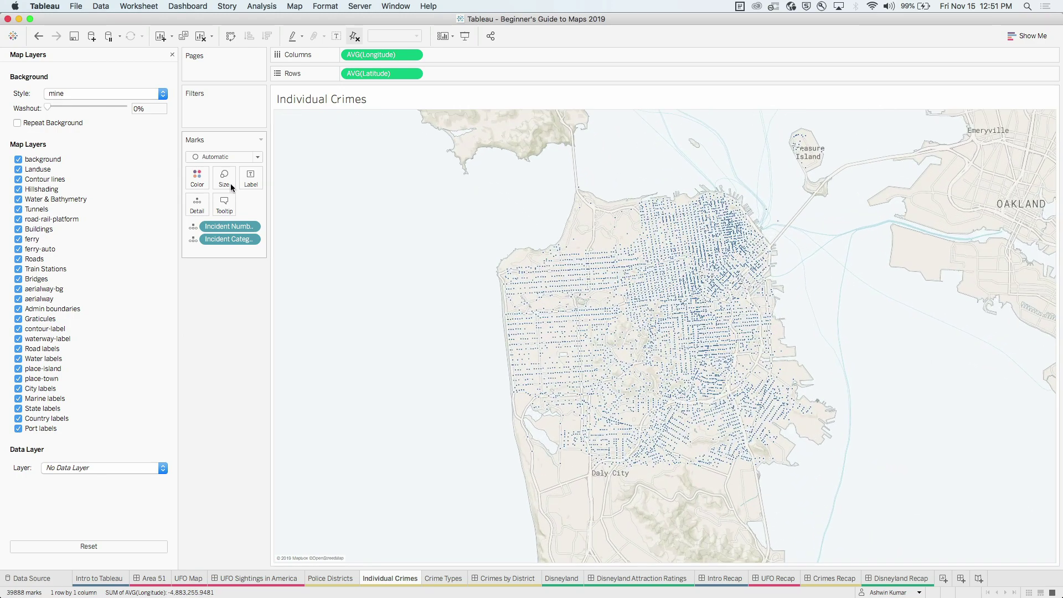
{"action": "left_click", "coordinate": [230, 185]}
{"action": "left_click_drag", "start_coordinate": [237, 207], "coordinate": [292, 267]}
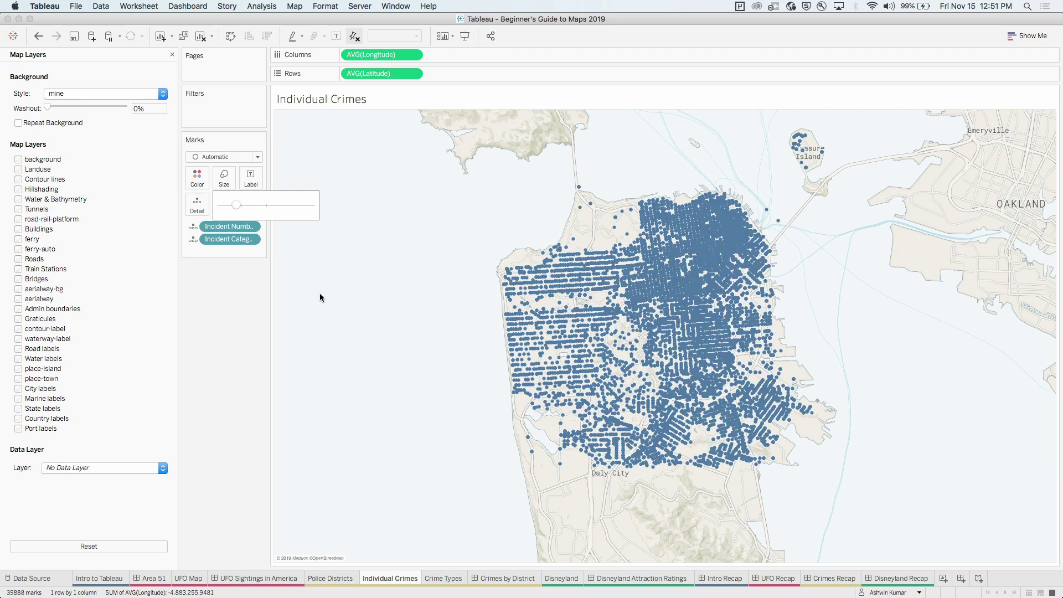
Step: Add an Excel connection to SF Crimes.xlsx to the police districts spatial data source
{"action": "left_click", "coordinate": [339, 579]}
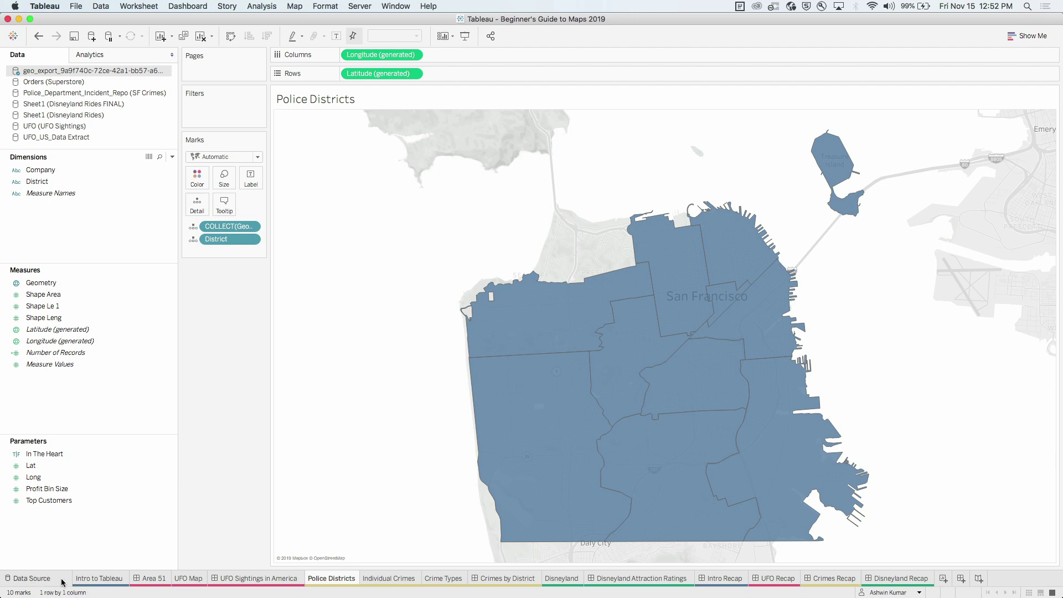
{"action": "left_click", "coordinate": [33, 578]}
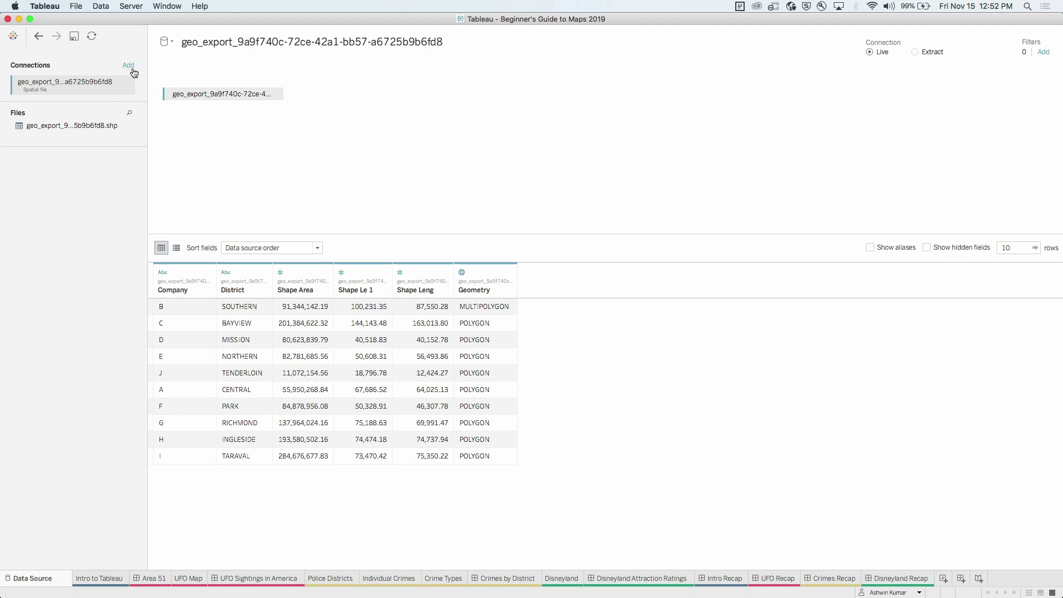
{"action": "left_click", "coordinate": [131, 66]}
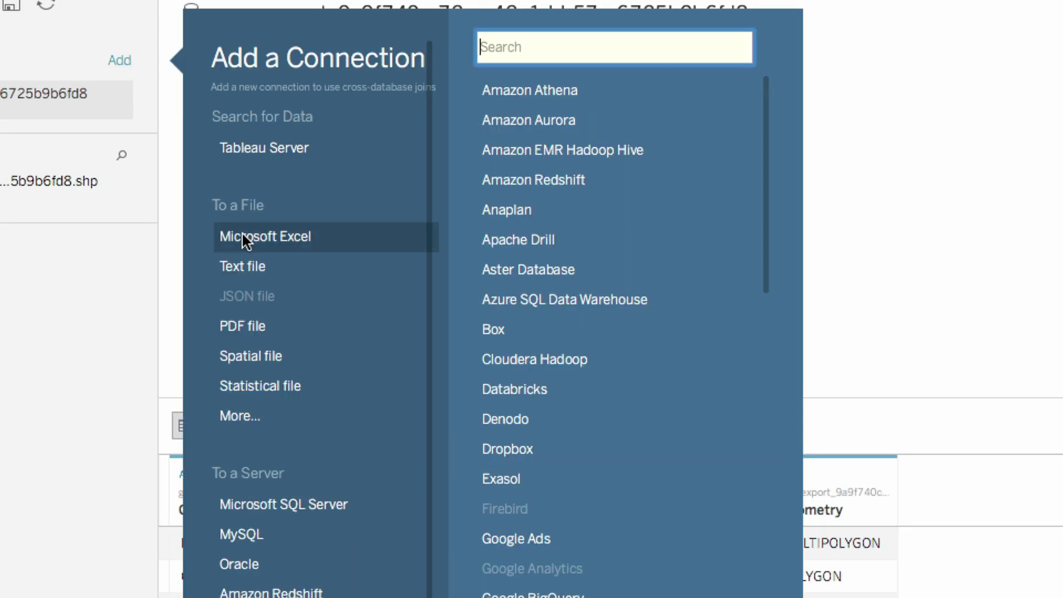
{"action": "left_click", "coordinate": [257, 235]}
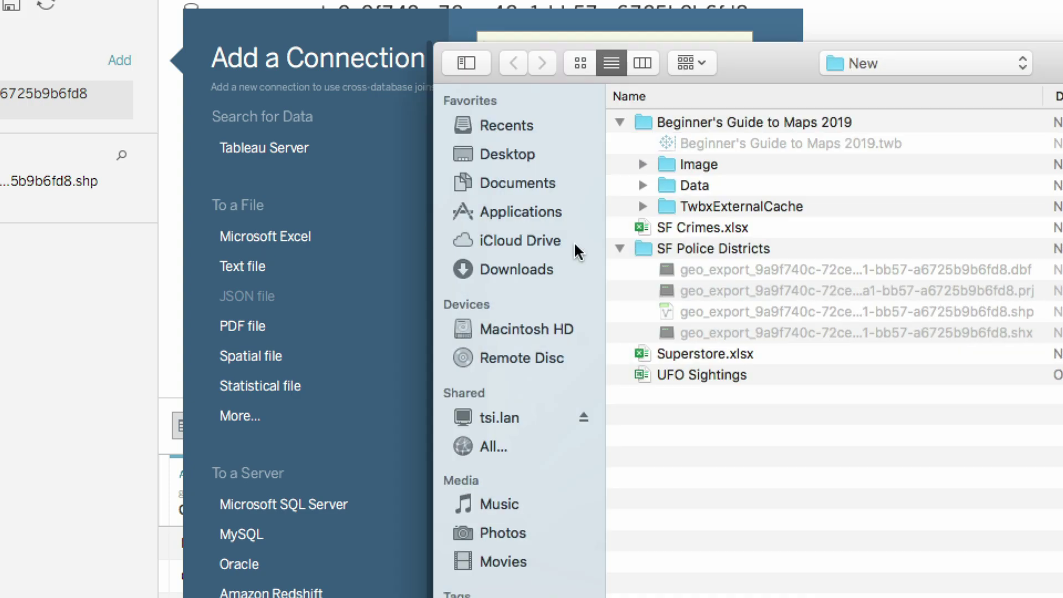
{"action": "left_click", "coordinate": [753, 230]}
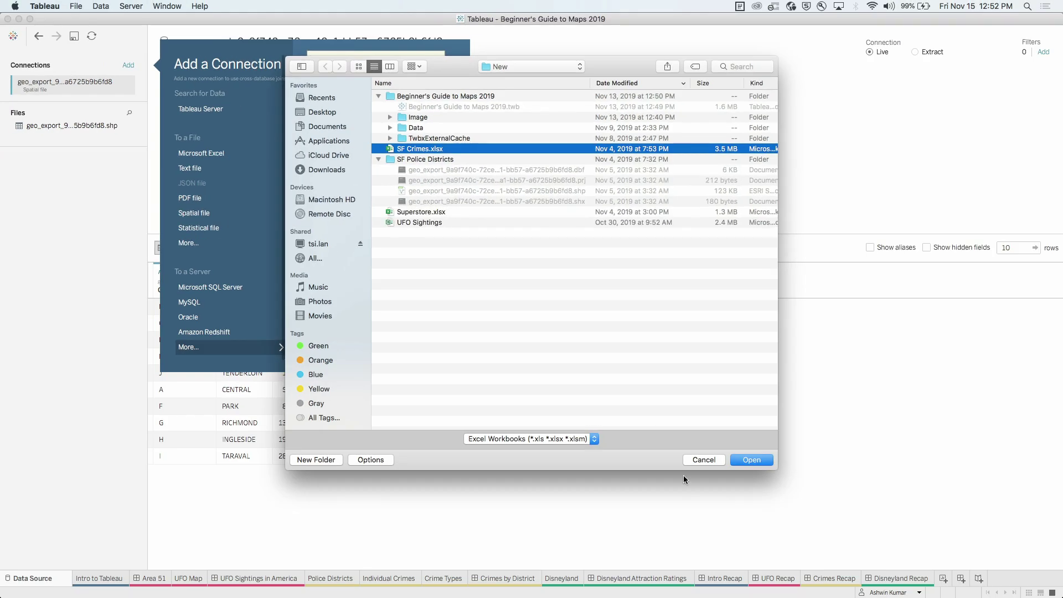
{"action": "left_click", "coordinate": [748, 459]}
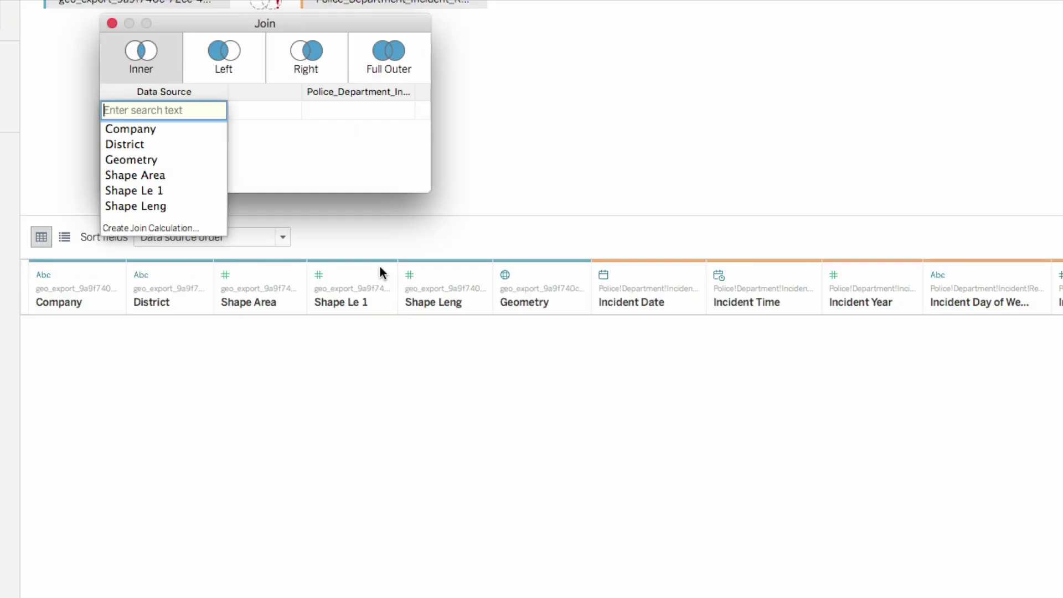
Step: Inner join the police districts shapes to the crime incidents on District equals Police District
{"action": "left_click", "coordinate": [78, 109]}
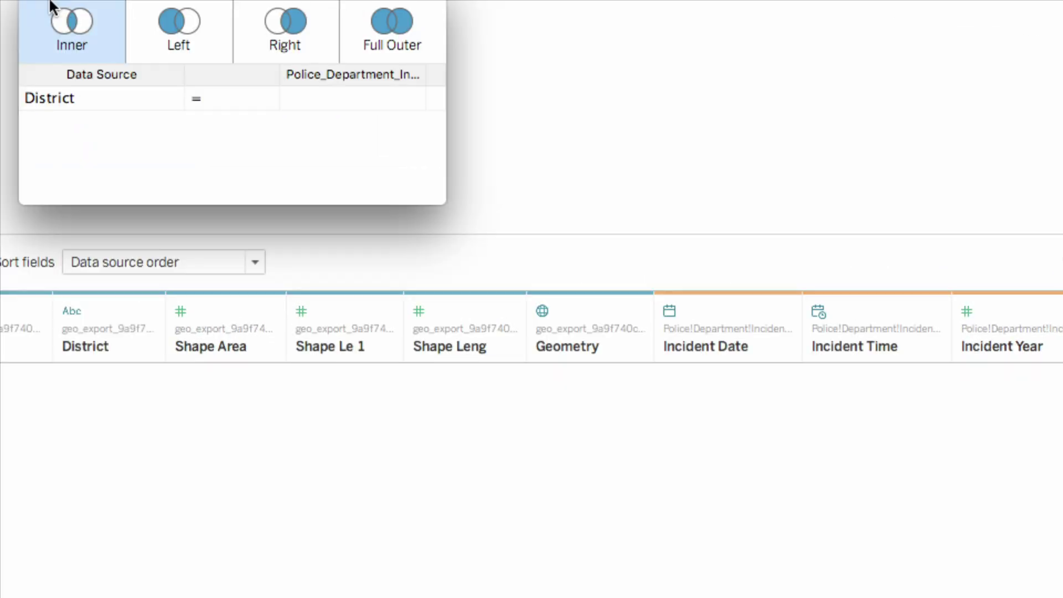
{"action": "left_click", "coordinate": [410, 100]}
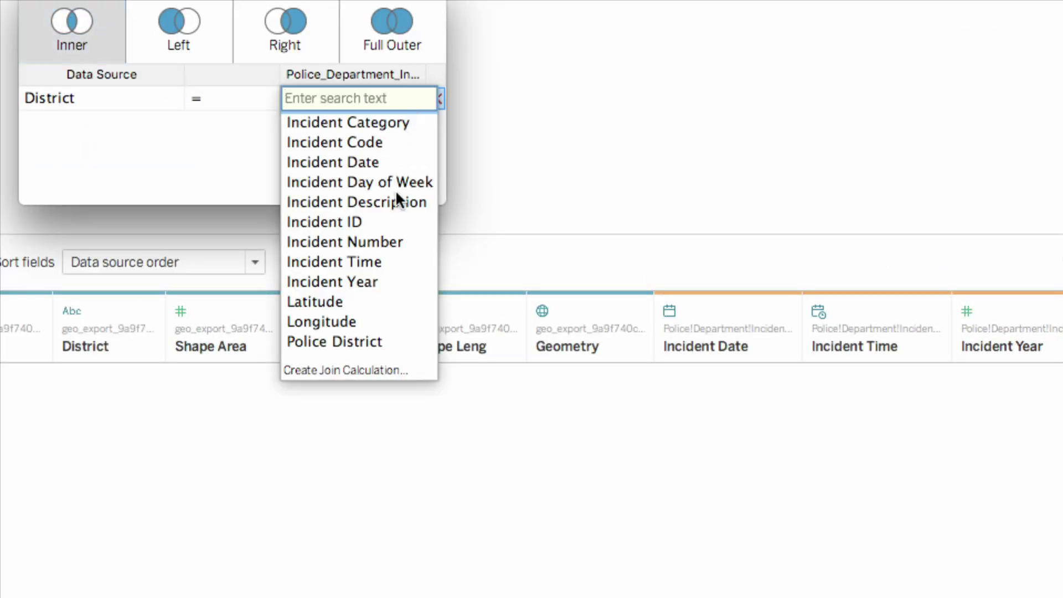
{"action": "left_click", "coordinate": [361, 343]}
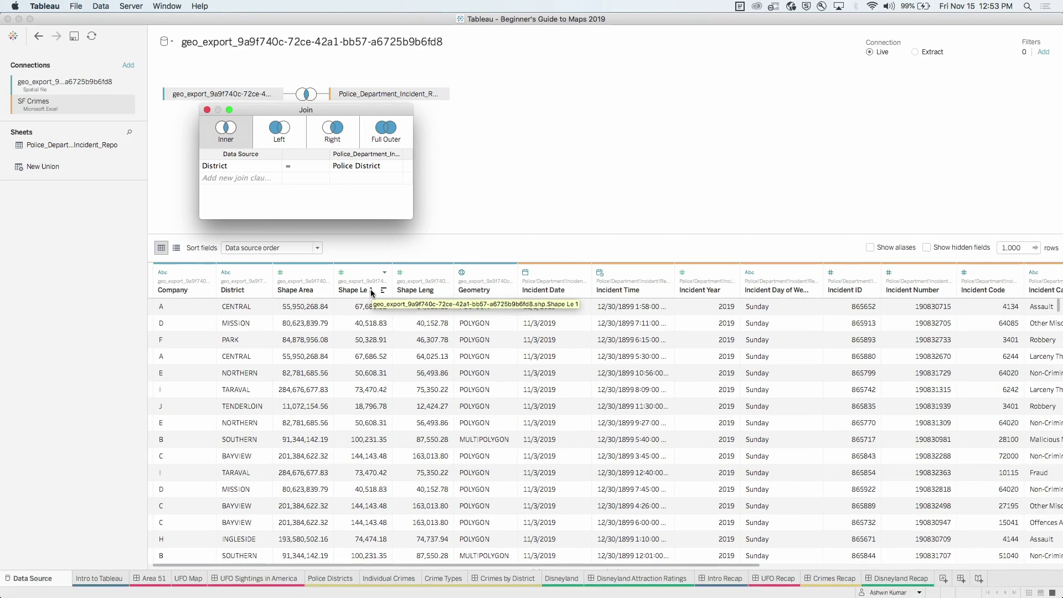
{"action": "left_click", "coordinate": [207, 110]}
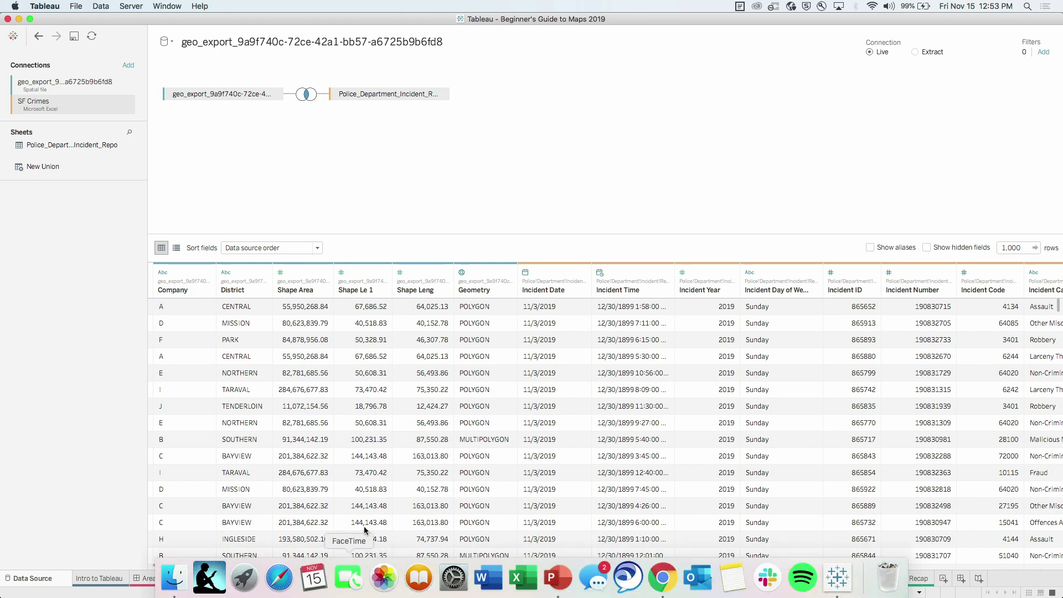
Step: Color the districts on the Police Districts map by Number of Records and select the southwestern district
{"action": "left_click", "coordinate": [350, 580]}
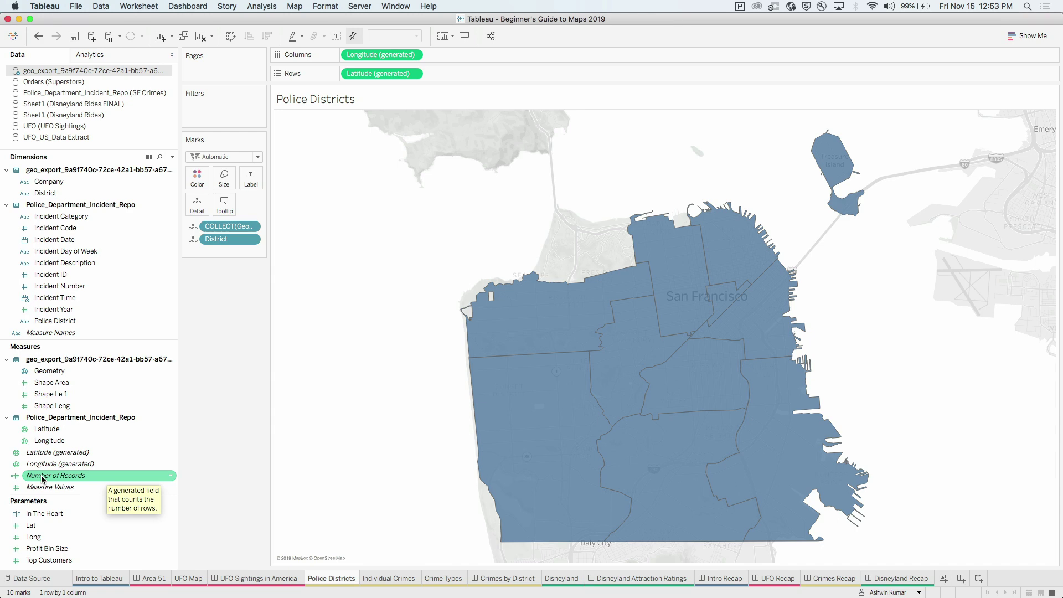
{"action": "left_click_drag", "start_coordinate": [43, 480], "coordinate": [190, 188]}
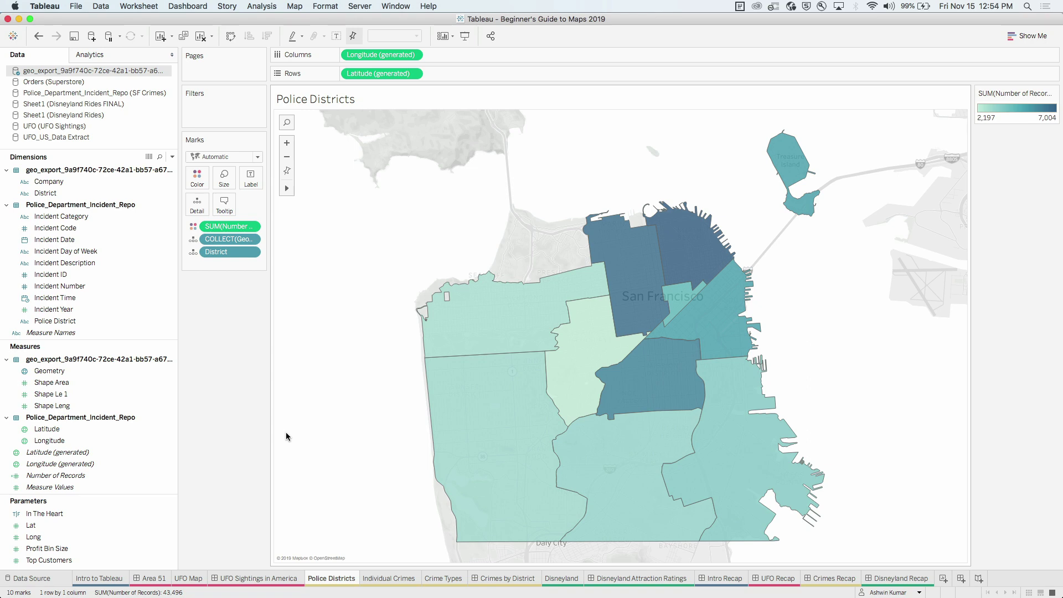
{"action": "mouse_move", "coordinate": [700, 245]}
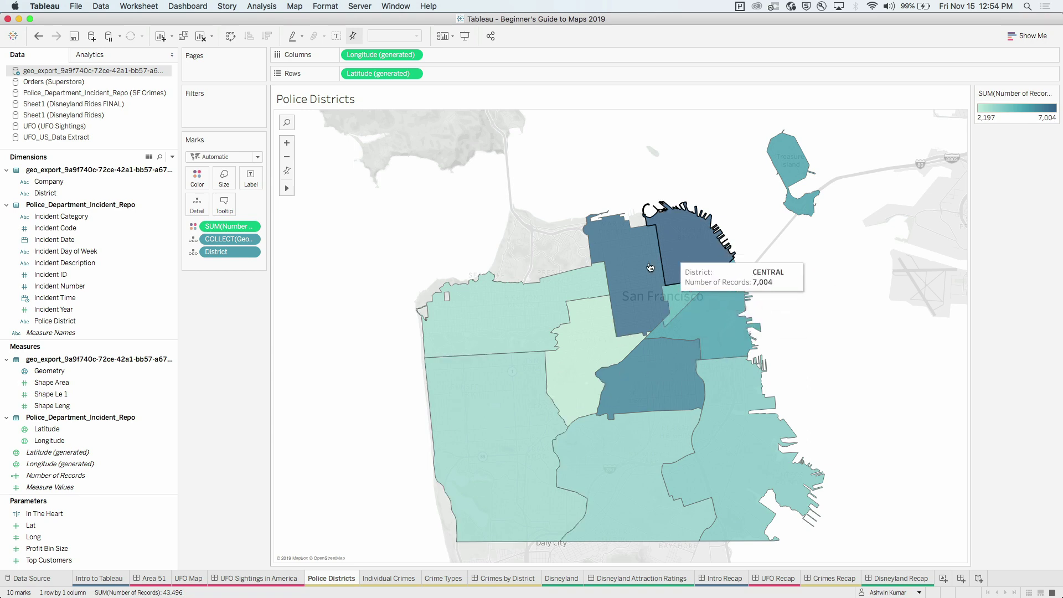
{"action": "mouse_move", "coordinate": [676, 364]}
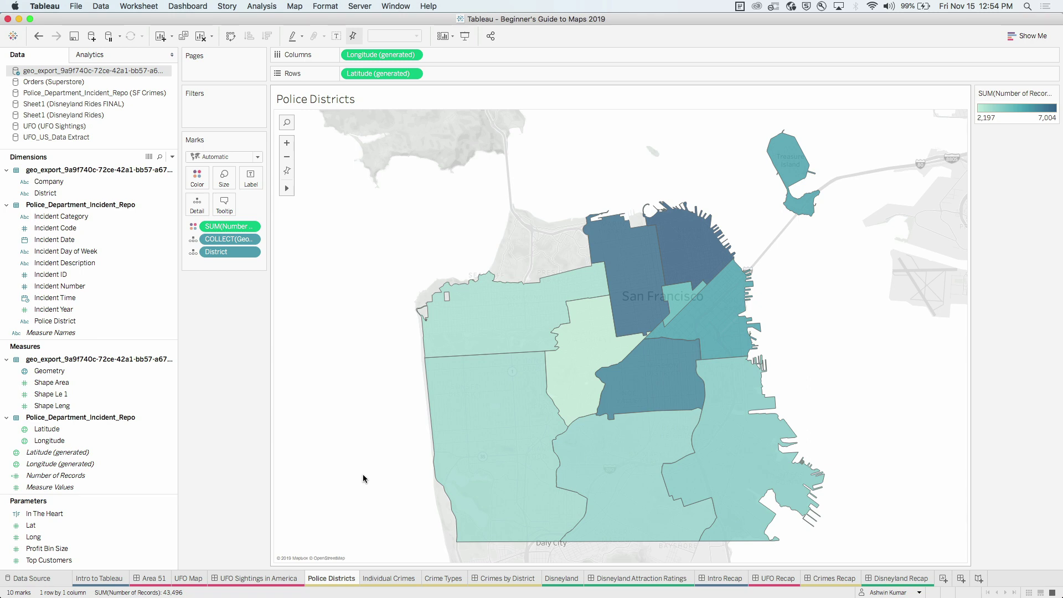
{"action": "left_click", "coordinate": [501, 387]}
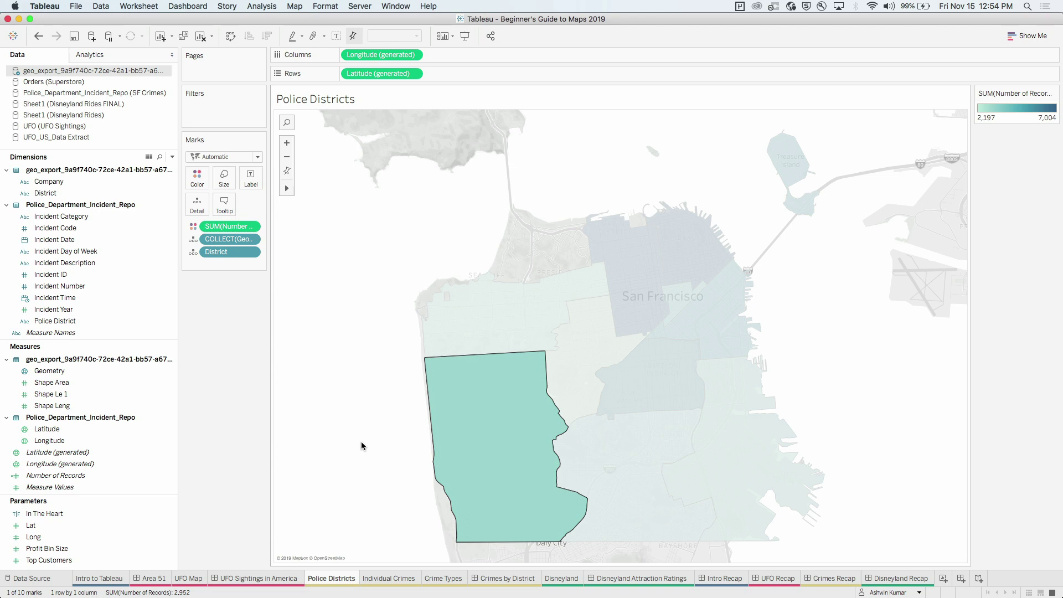
Step: On the Crime Types sheet, build a bar chart of Number of Records by Incident Category, sorted in descending order
{"action": "left_click", "coordinate": [448, 579]}
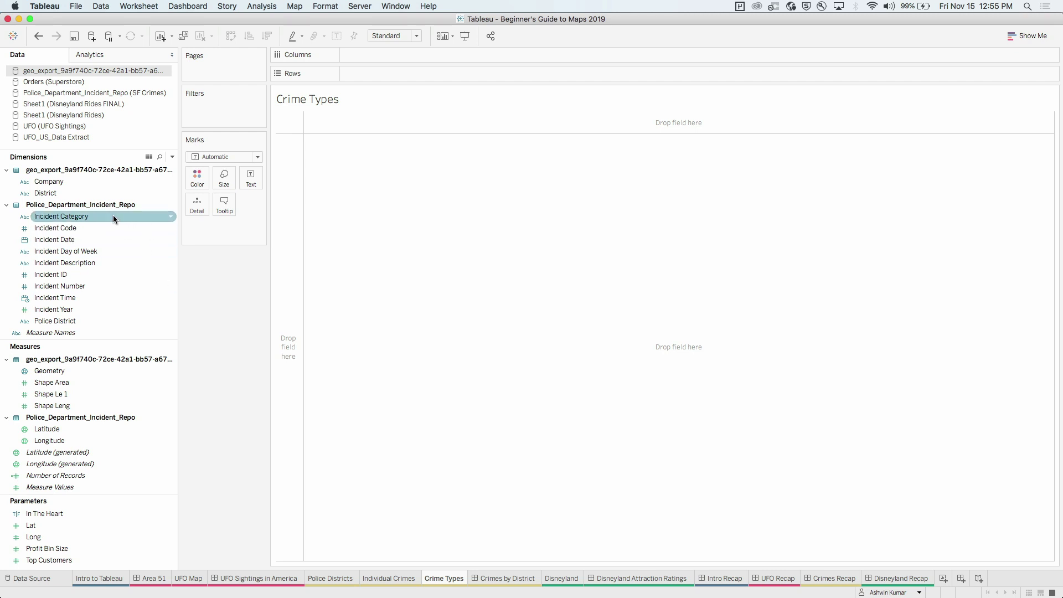
{"action": "left_click_drag", "start_coordinate": [113, 215], "coordinate": [379, 73]}
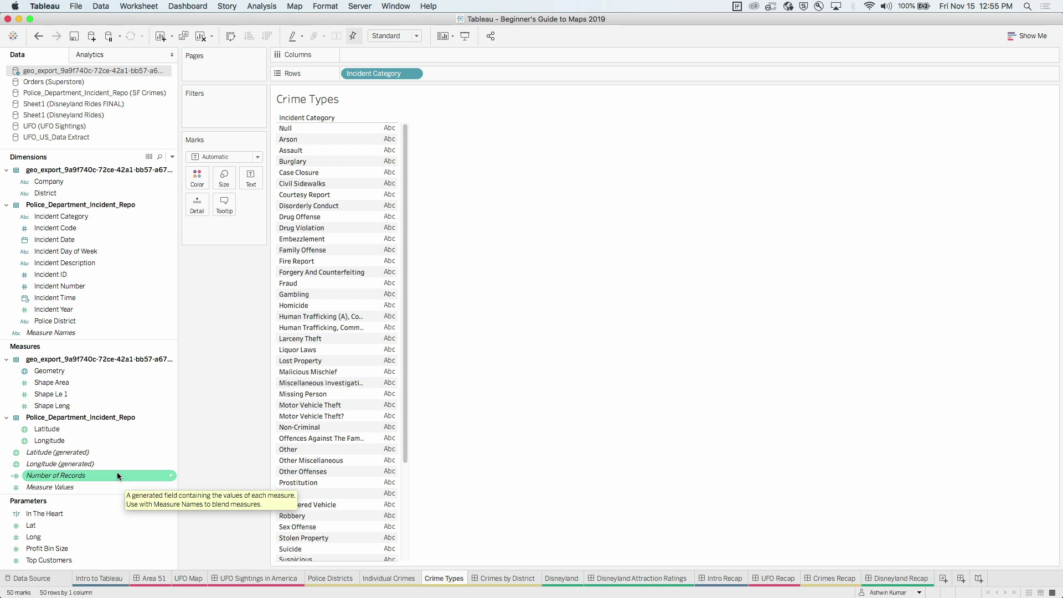
{"action": "left_click_drag", "start_coordinate": [117, 472], "coordinate": [364, 55]}
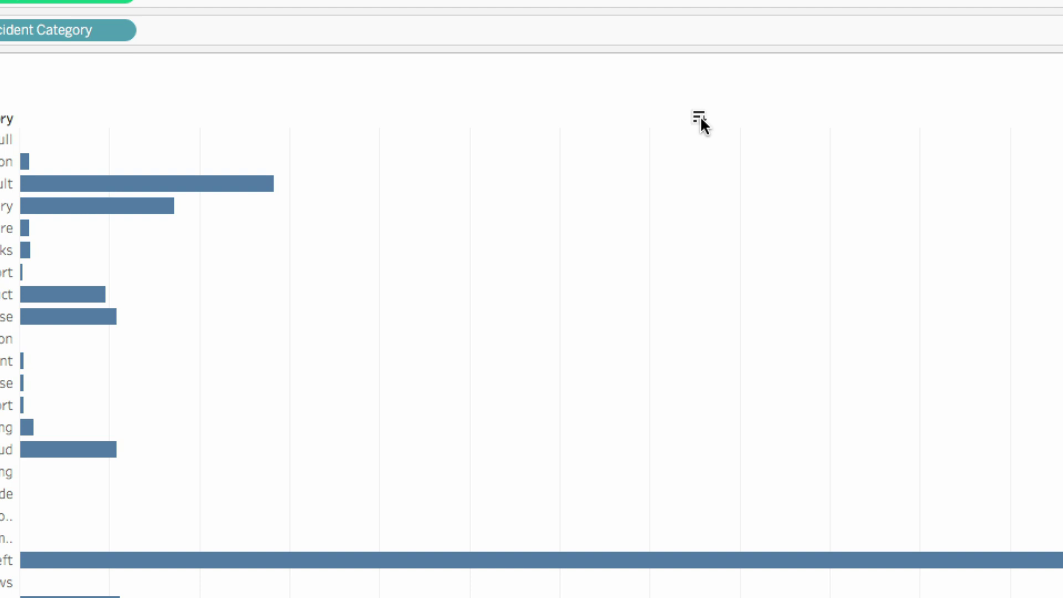
{"action": "left_click", "coordinate": [699, 118]}
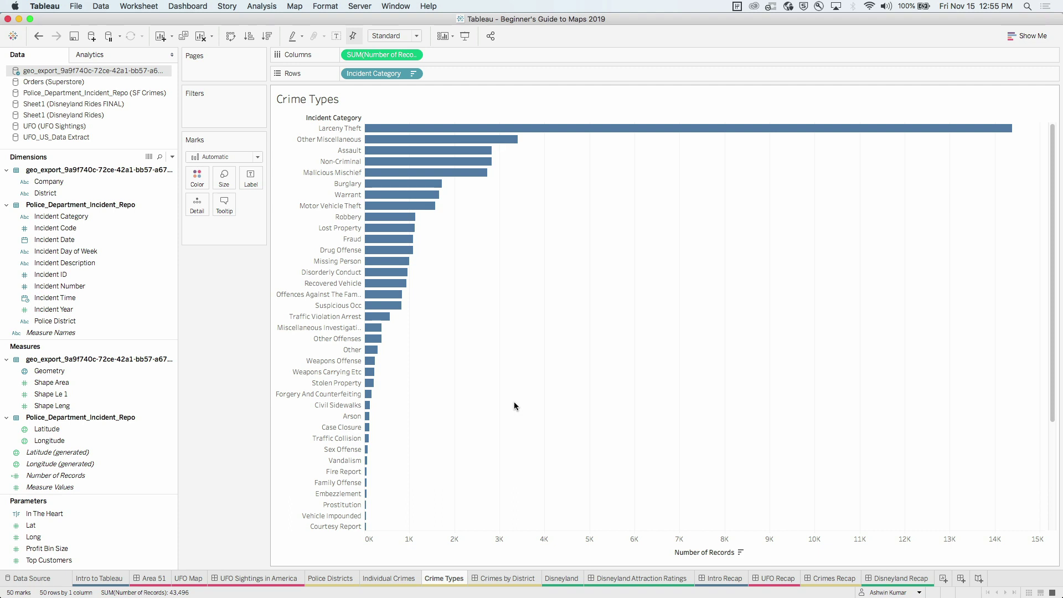
Step: On the Crimes by District dashboard, place the Police Districts map with the Crime Types chart below it
{"action": "left_click", "coordinate": [526, 580]}
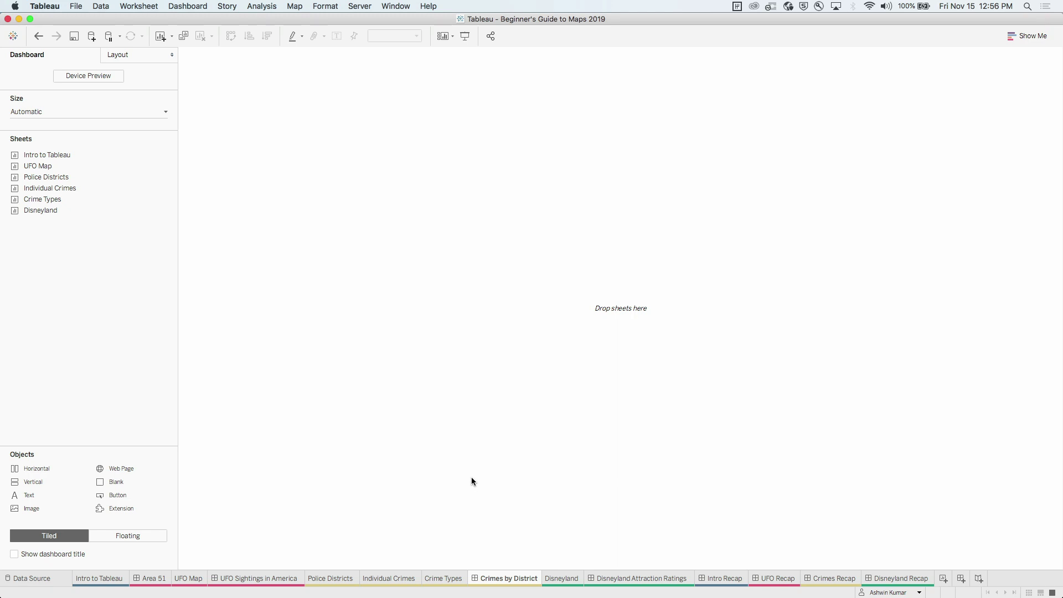
{"action": "mouse_move", "coordinate": [100, 190]}
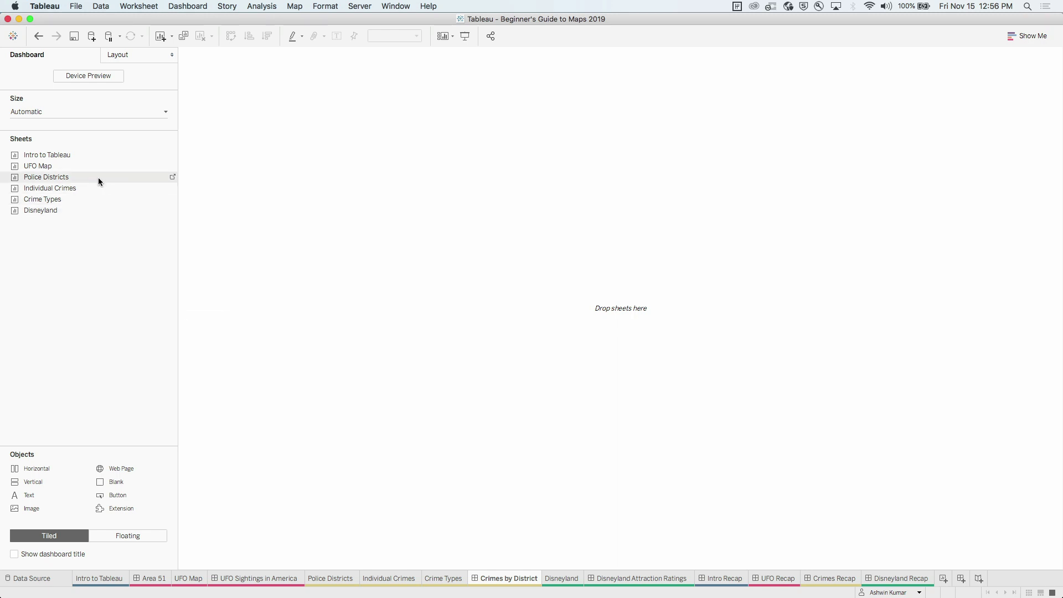
{"action": "left_click_drag", "start_coordinate": [98, 177], "coordinate": [201, 181]}
{"action": "left_click_drag", "start_coordinate": [329, 195], "coordinate": [330, 195]}
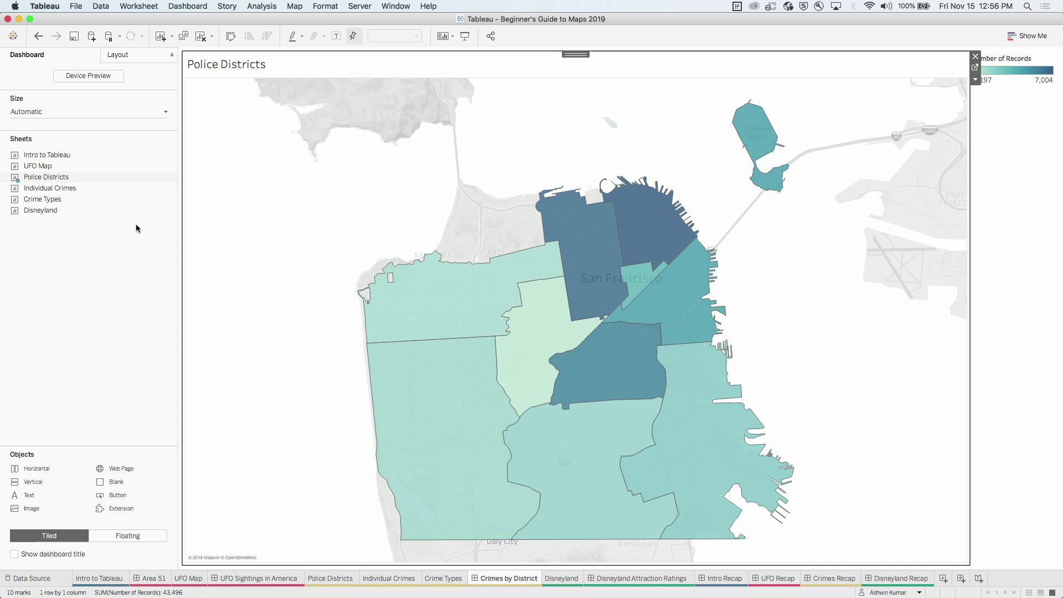
{"action": "mouse_move", "coordinate": [111, 204]}
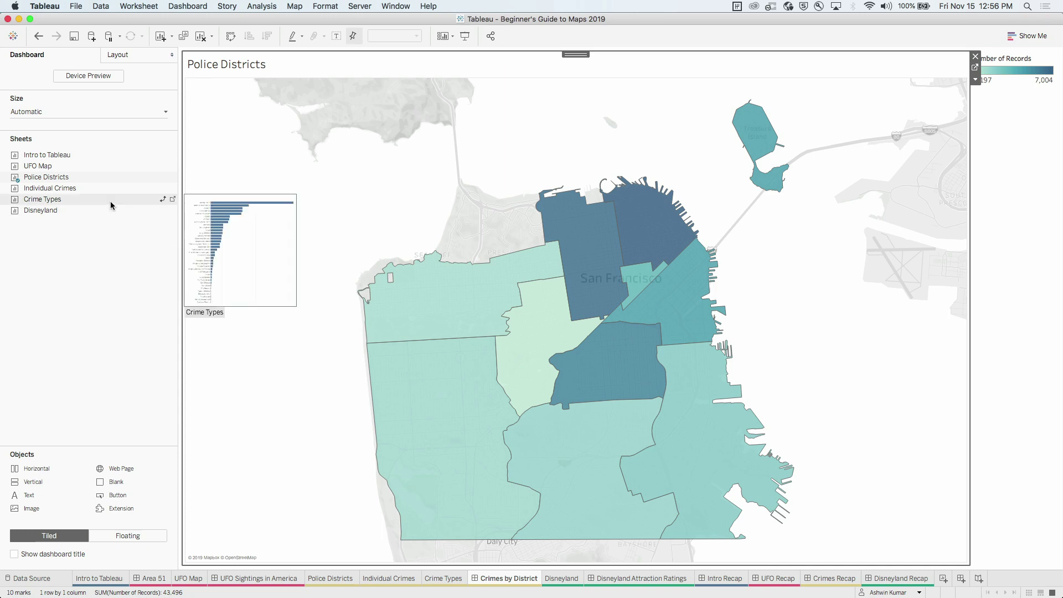
{"action": "left_click_drag", "start_coordinate": [111, 201], "coordinate": [507, 443]}
{"action": "left_click", "coordinate": [796, 279]}
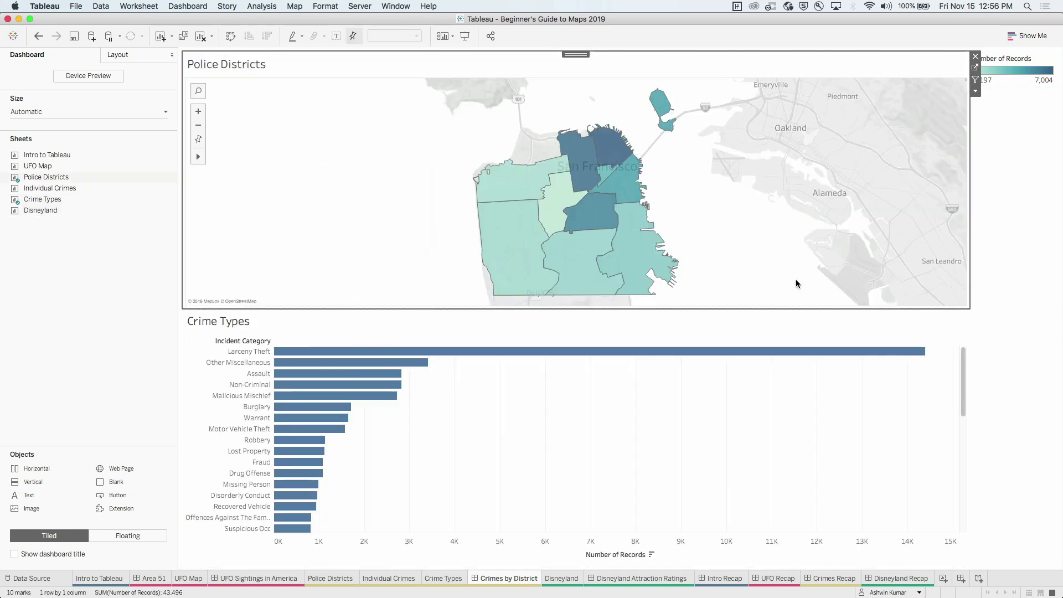
Step: Try selecting the Northern district on the dashboard map, clear it, and set the Police Districts map to act as a filter
{"action": "left_click", "coordinate": [584, 169]}
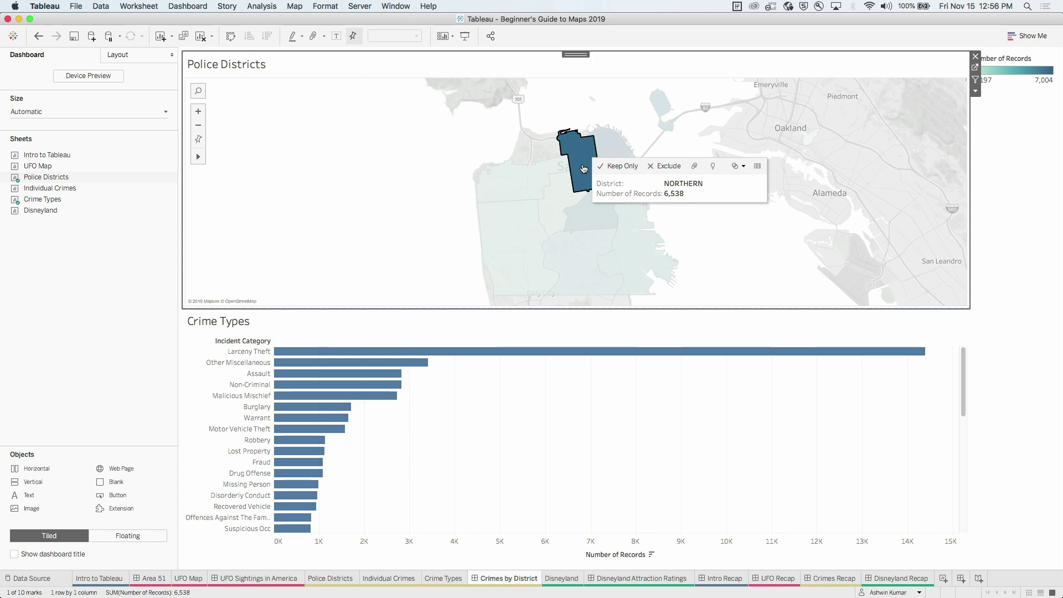
{"action": "left_click", "coordinate": [584, 169]}
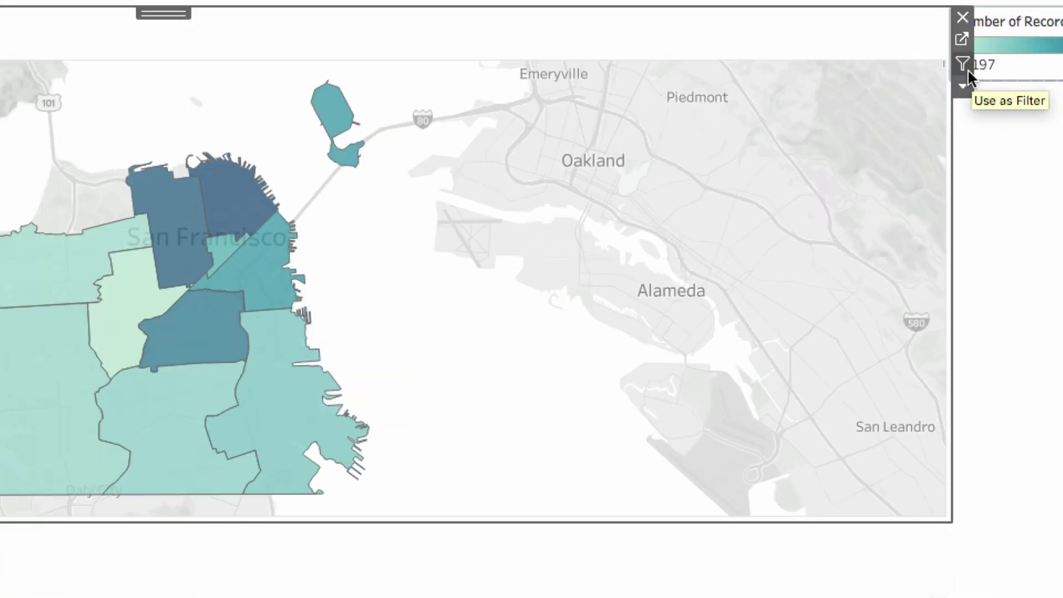
{"action": "left_click", "coordinate": [969, 70]}
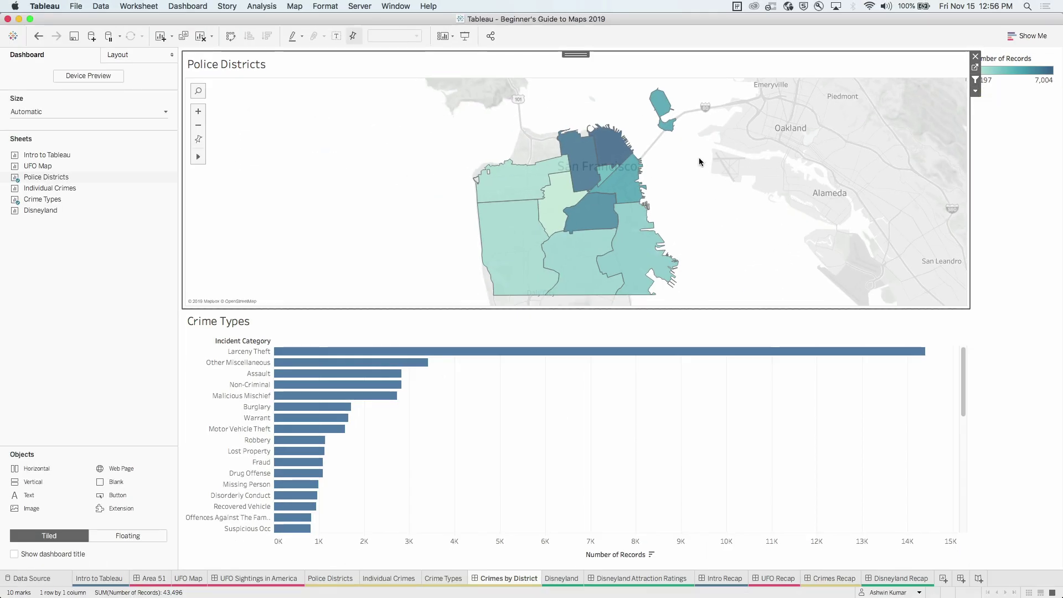
Step: Check the Crime Types filtering by selecting the northeastern district and the Taraval district, and clear the selection
{"action": "left_click", "coordinate": [624, 146]}
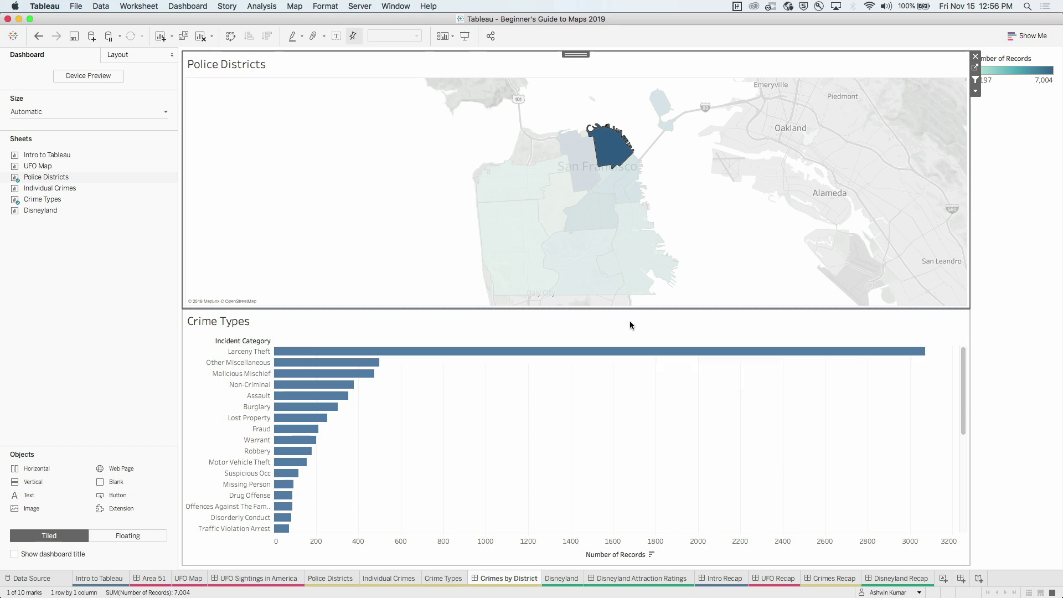
{"action": "mouse_move", "coordinate": [507, 245]}
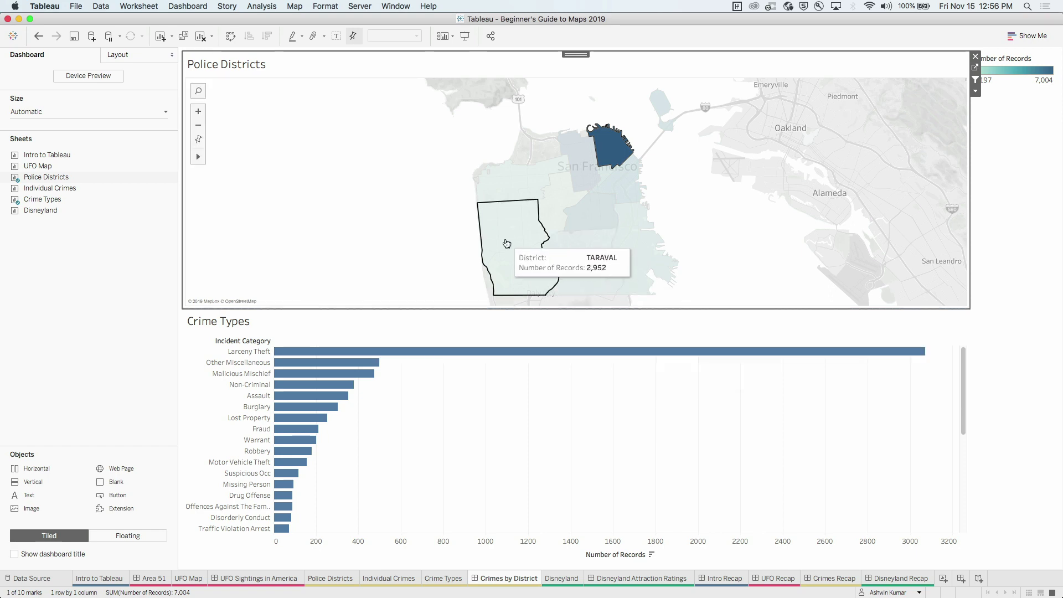
{"action": "left_click", "coordinate": [507, 245]}
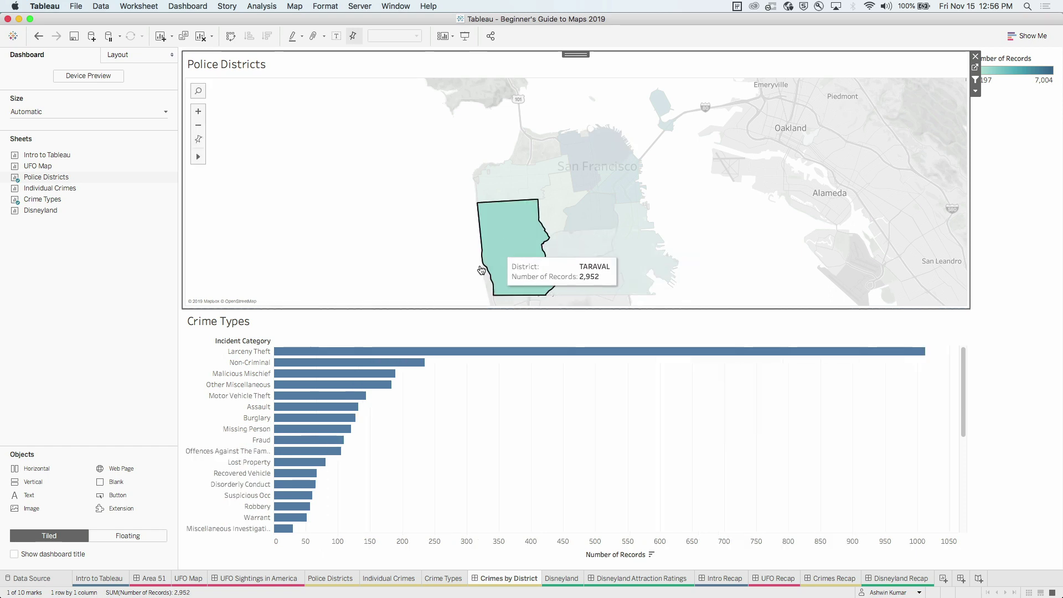
{"action": "left_click", "coordinate": [419, 283]}
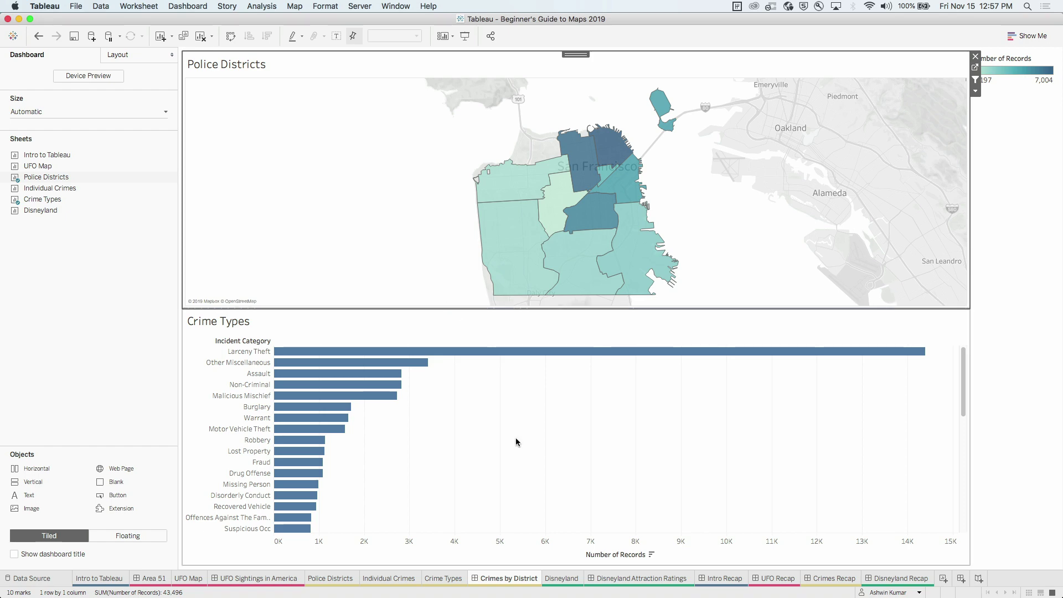
Step: On the Disneyland sheet, switch to the Sheet1 (Disneyland Rides FINAL) data source, shorten the data source list and review its source table
{"action": "left_click", "coordinate": [564, 580]}
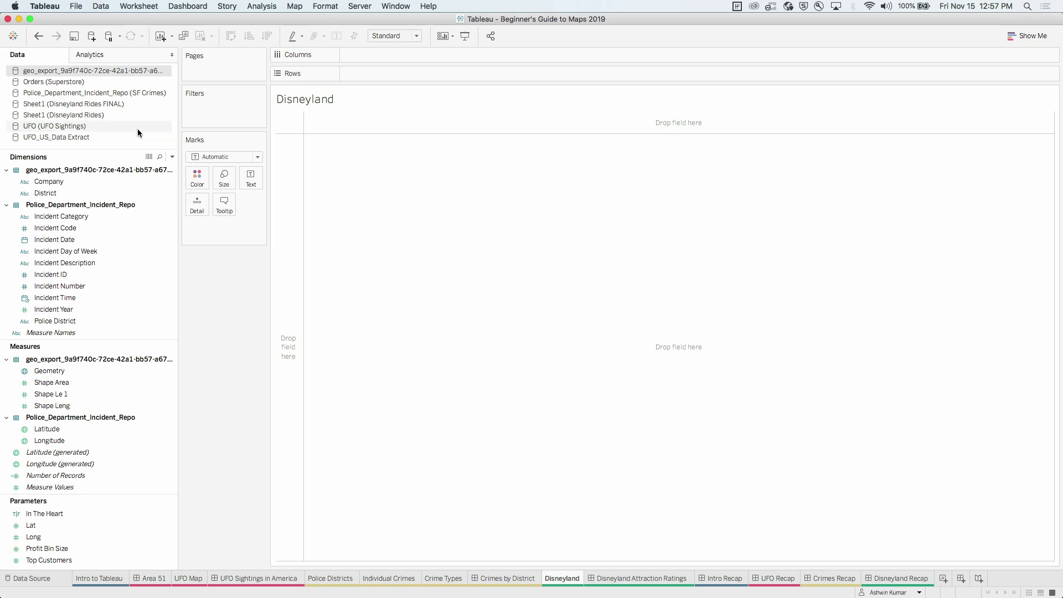
{"action": "left_click", "coordinate": [118, 103]}
{"action": "left_click_drag", "start_coordinate": [121, 150], "coordinate": [122, 99]}
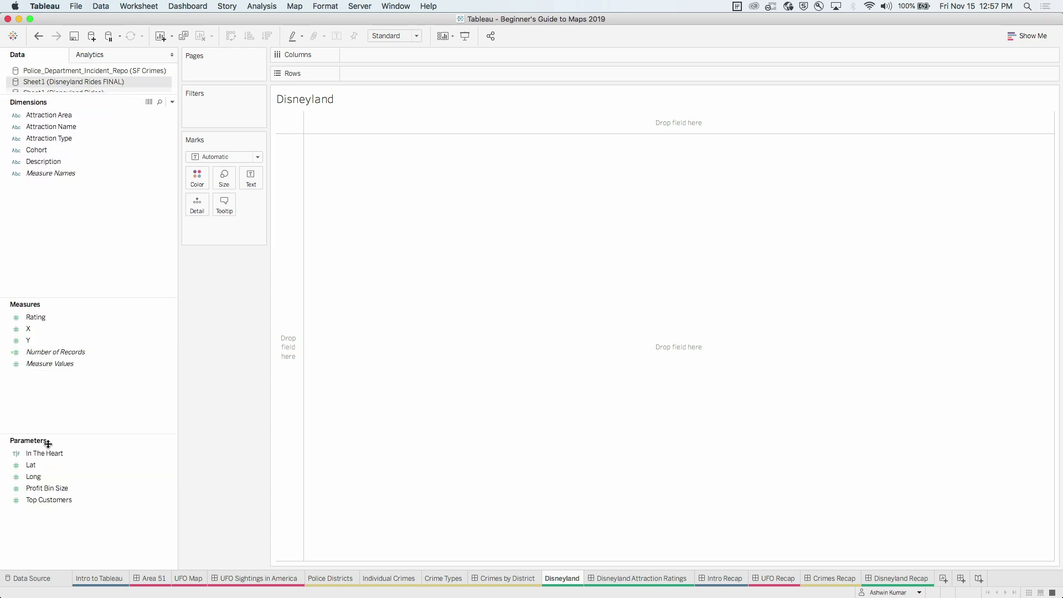
{"action": "left_click", "coordinate": [61, 582]}
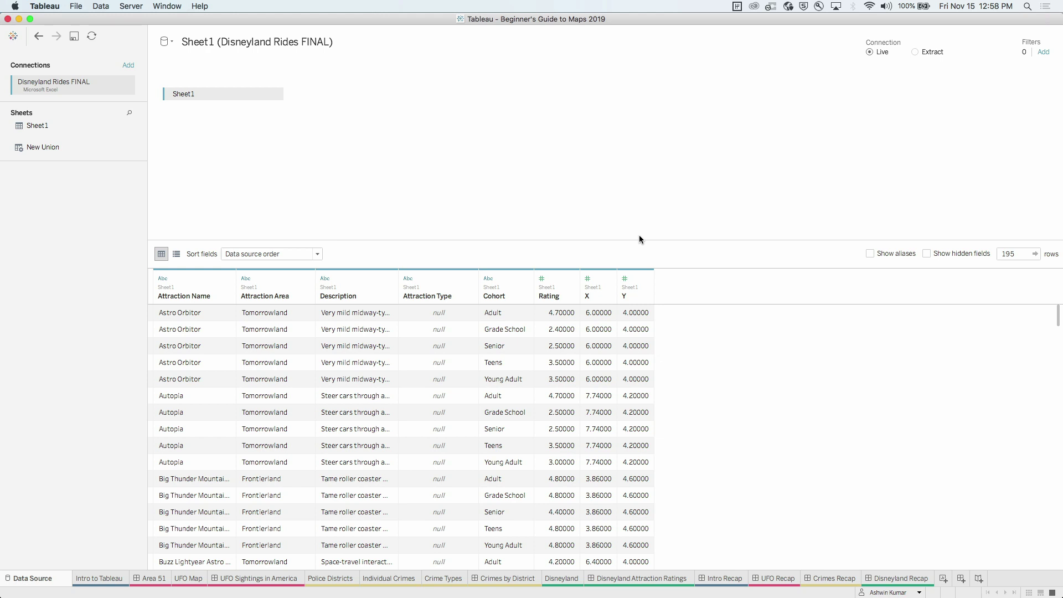
{"action": "left_click", "coordinate": [562, 578]}
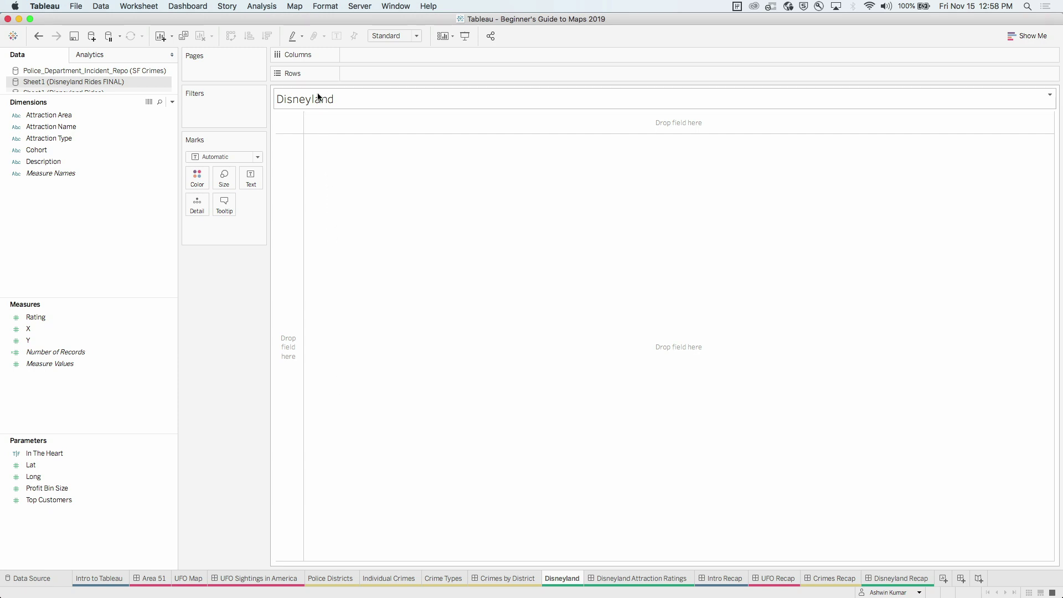
Step: Add Disneyland_map.jpg from the Desktop as a background image for the Sheet1 (Disneyland Rides FINAL) data source
{"action": "left_click", "coordinate": [295, 6]}
{"action": "mouse_move", "coordinate": [319, 34]}
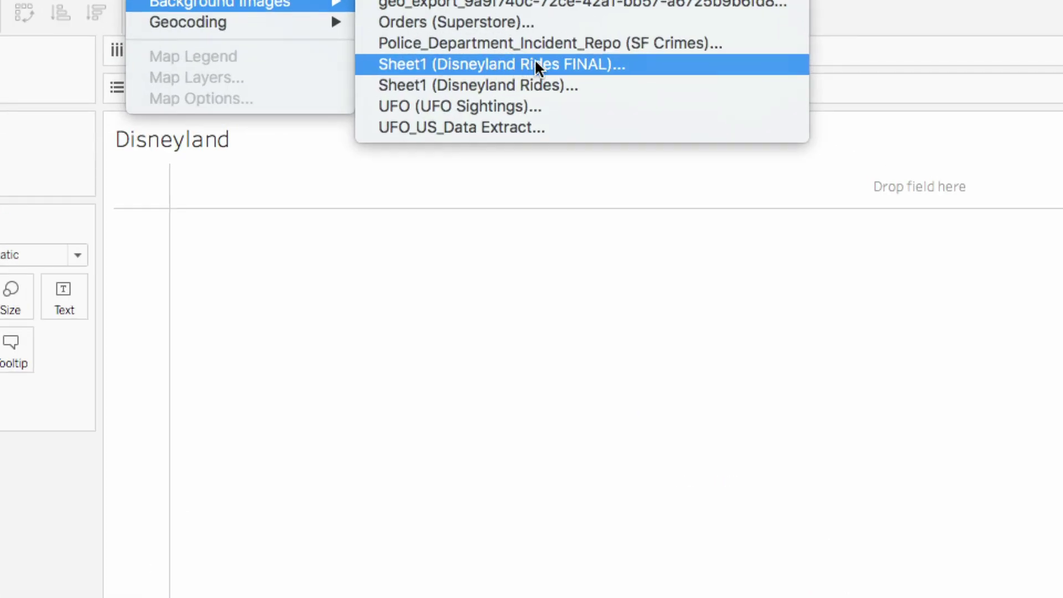
{"action": "left_click", "coordinate": [564, 66]}
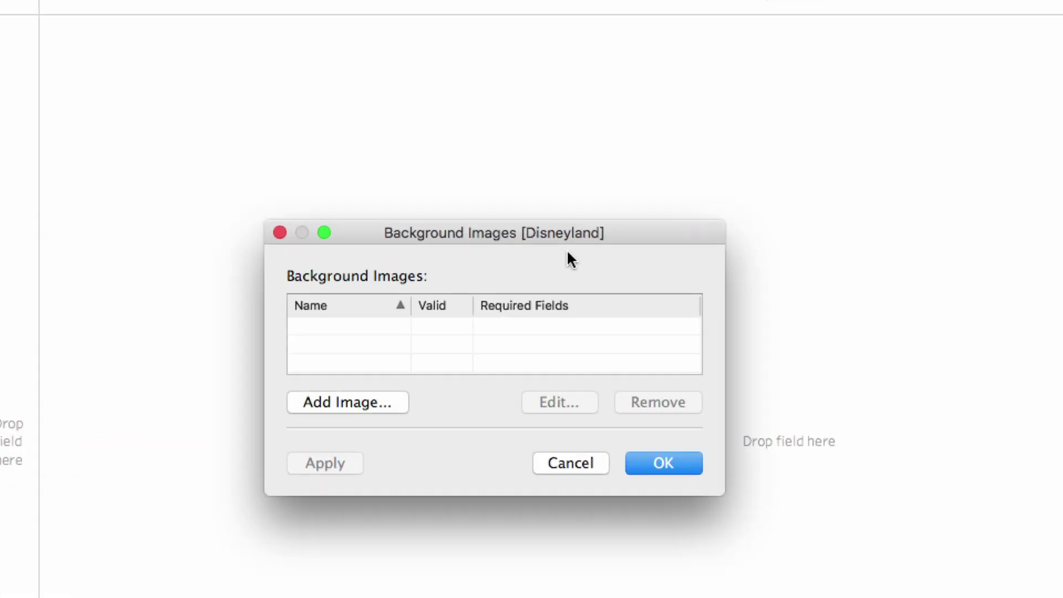
{"action": "left_click", "coordinate": [385, 403]}
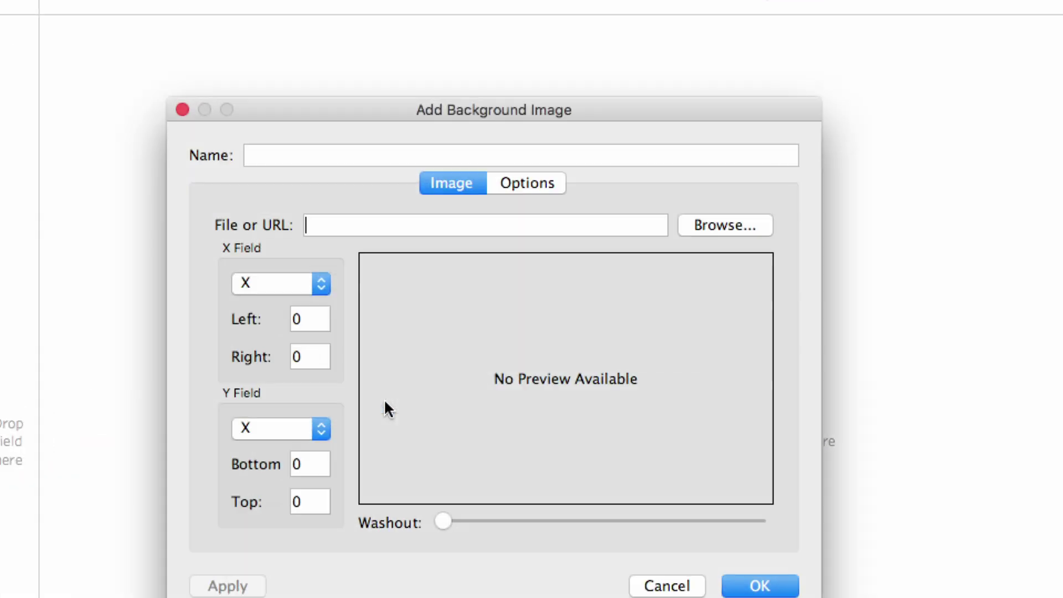
{"action": "left_click", "coordinate": [727, 224]}
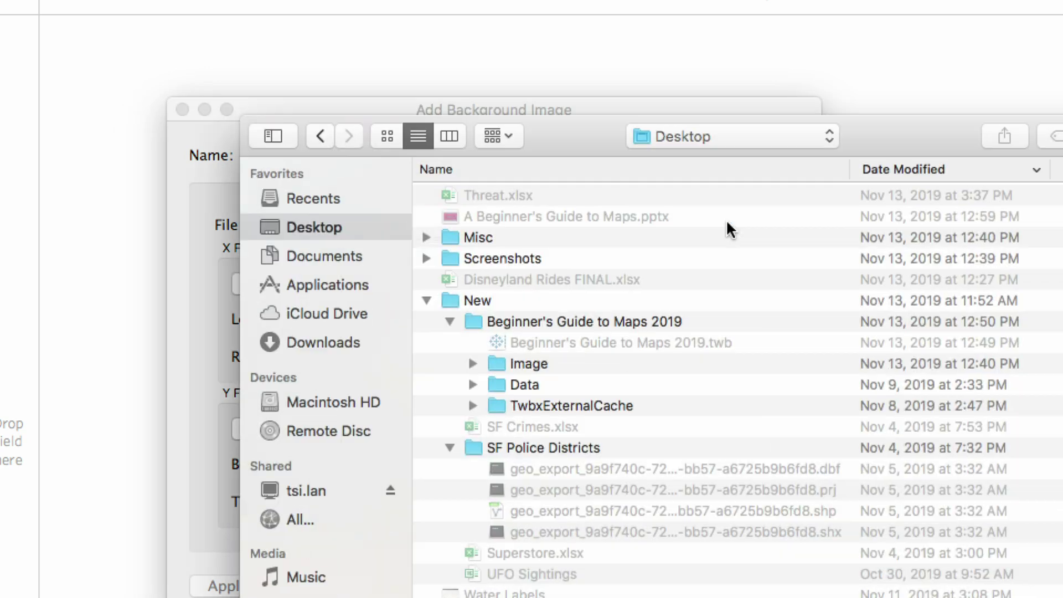
{"action": "scroll", "coordinate": [532, 377], "scroll_direction": "down", "scroll_amount": 2}
{"action": "scroll", "coordinate": [533, 375], "scroll_direction": "up", "scroll_amount": 2}
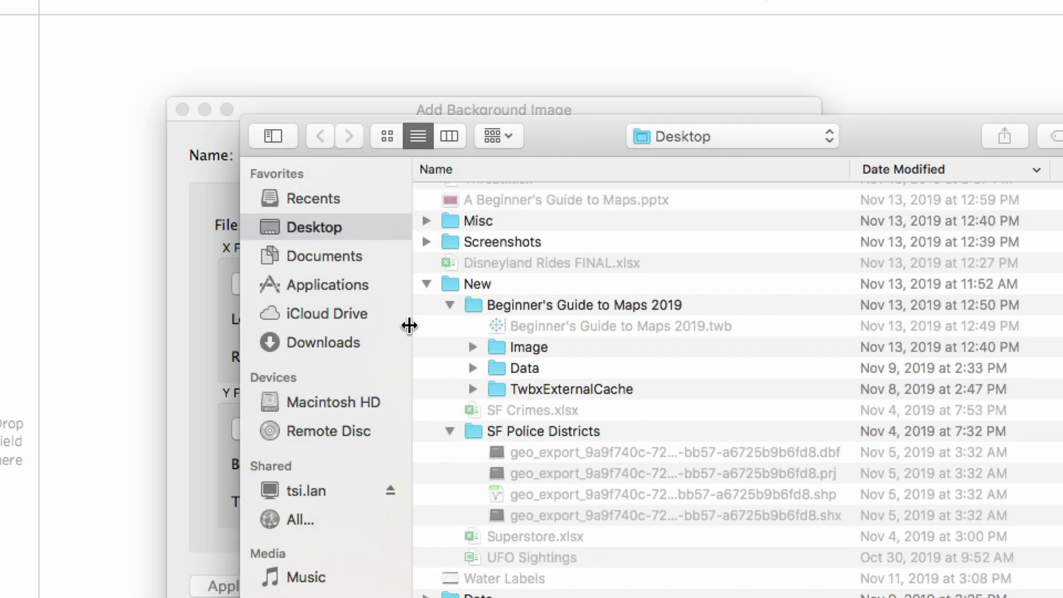
{"action": "left_click", "coordinate": [337, 255]}
{"action": "left_click", "coordinate": [334, 233]}
{"action": "scroll", "coordinate": [554, 388], "scroll_direction": "down", "scroll_amount": 1}
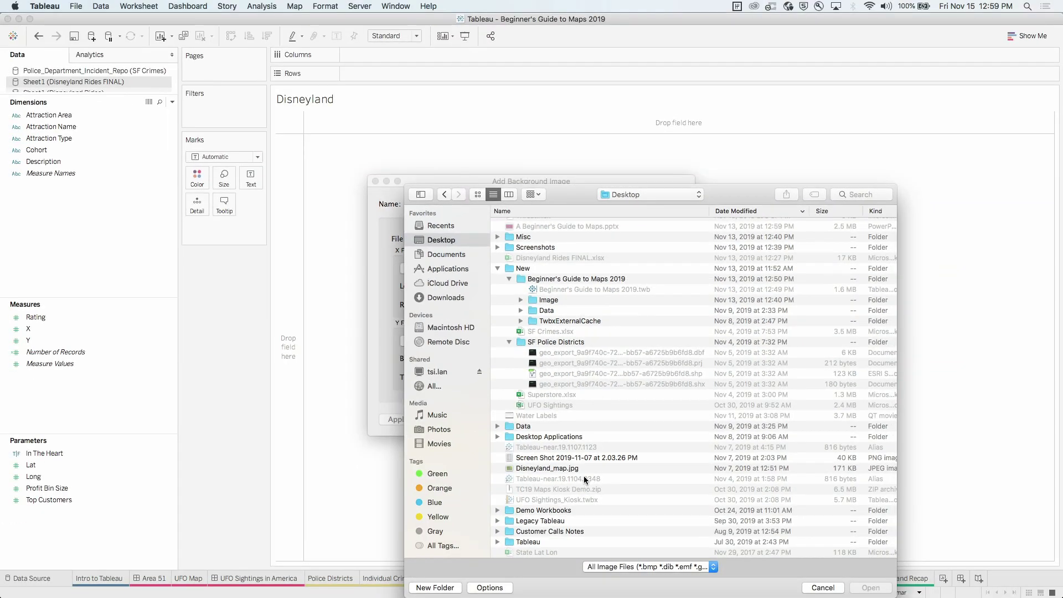
{"action": "left_click", "coordinate": [589, 470]}
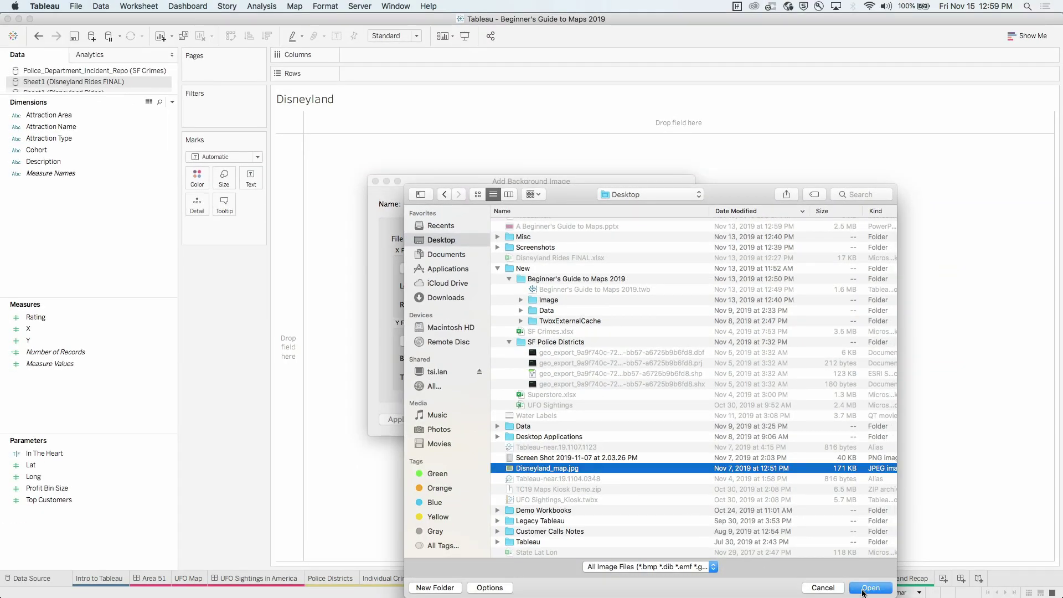
{"action": "double_click", "coordinate": [589, 470]}
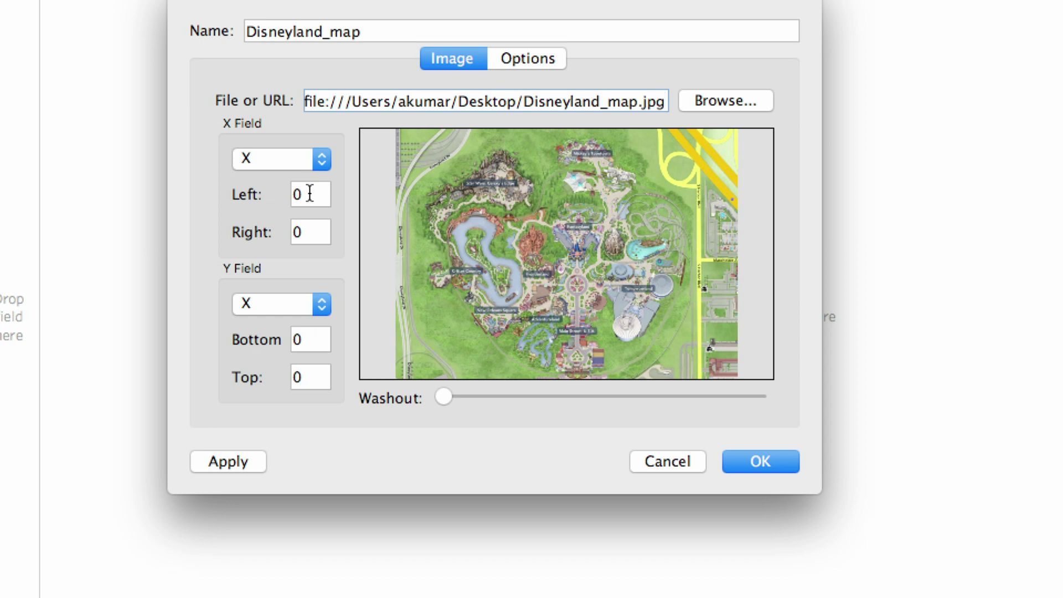
Step: Set the image's X range right limit to 10, and assign the Y field to Y with a top limit of 10
{"action": "left_click", "coordinate": [318, 232]}
{"action": "key", "text": "BackSpace"}
{"action": "type", "text": "10"}
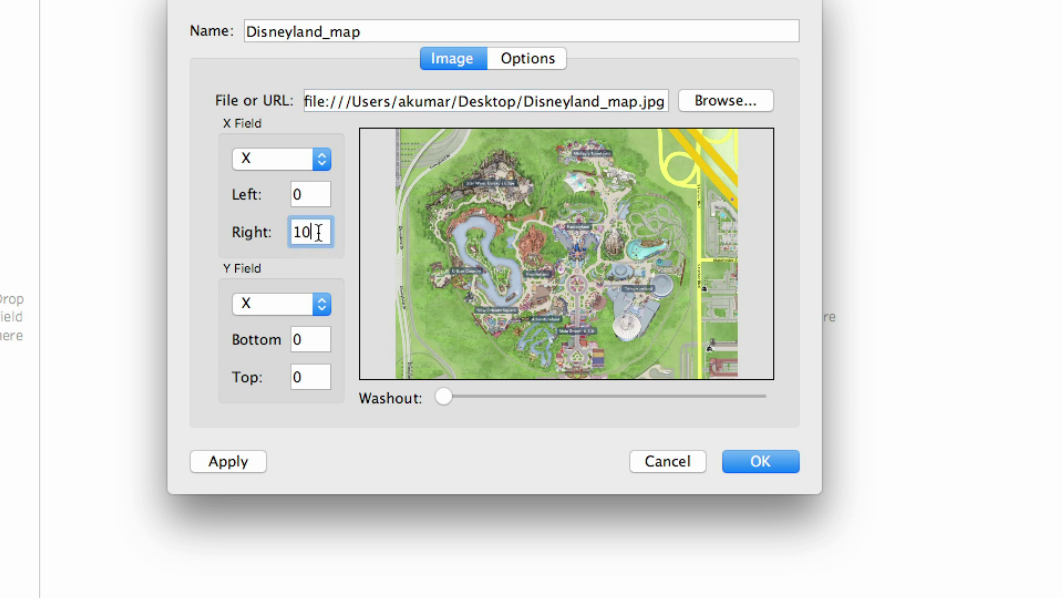
{"action": "left_click", "coordinate": [306, 303]}
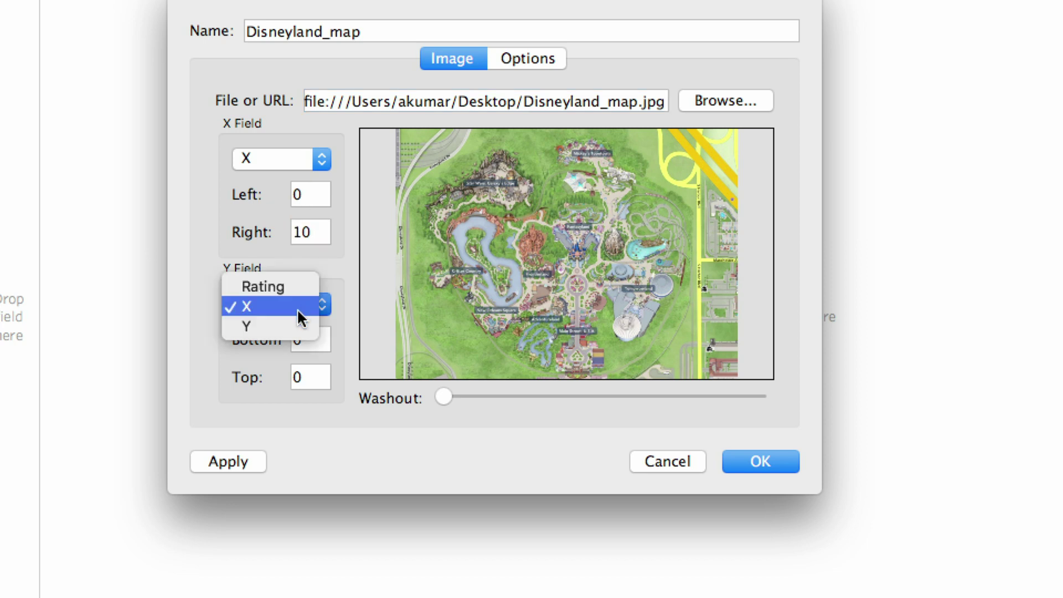
{"action": "left_click", "coordinate": [302, 323]}
{"action": "left_click", "coordinate": [311, 372]}
{"action": "key", "text": "BackSpace"}
{"action": "type", "text": "10"}
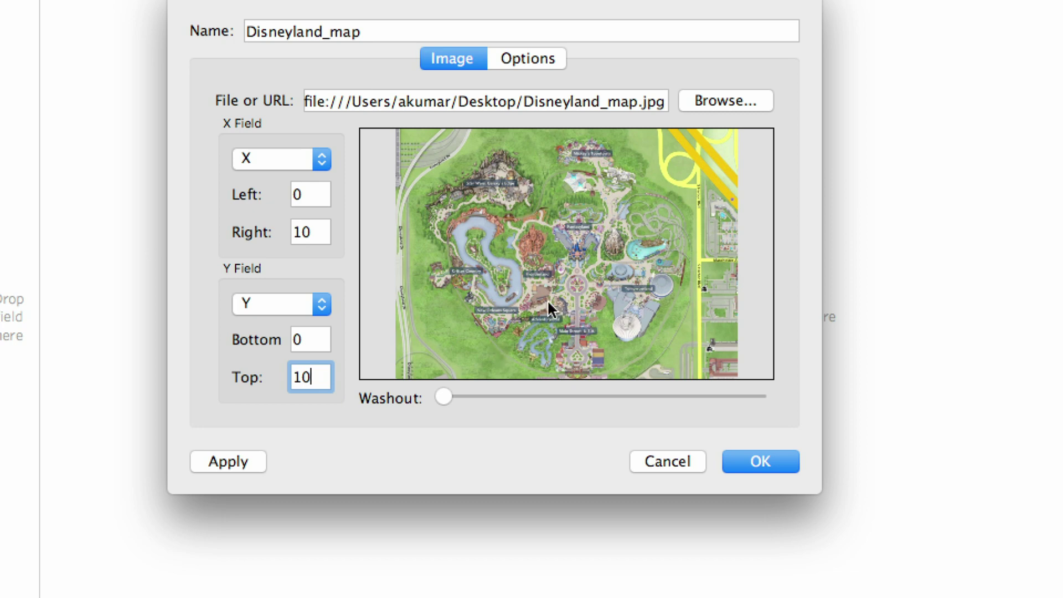
Step: Apply a light washout to the Disneyland map image, enable Always Show Entire Image, and accept the background image settings
{"action": "left_click_drag", "start_coordinate": [443, 396], "coordinate": [510, 396]}
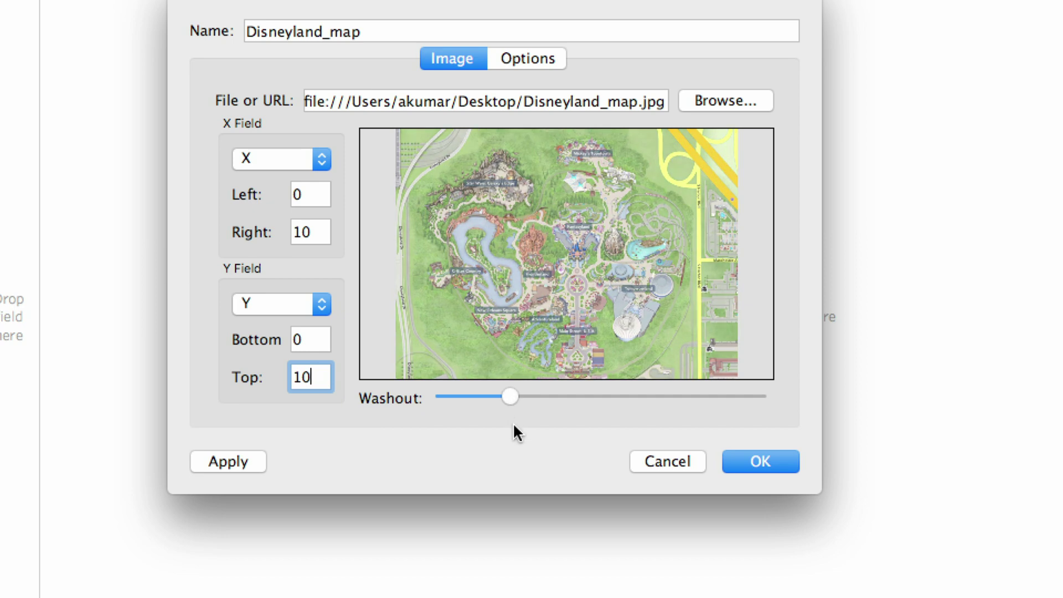
{"action": "left_click", "coordinate": [531, 61]}
{"action": "left_click", "coordinate": [326, 143]}
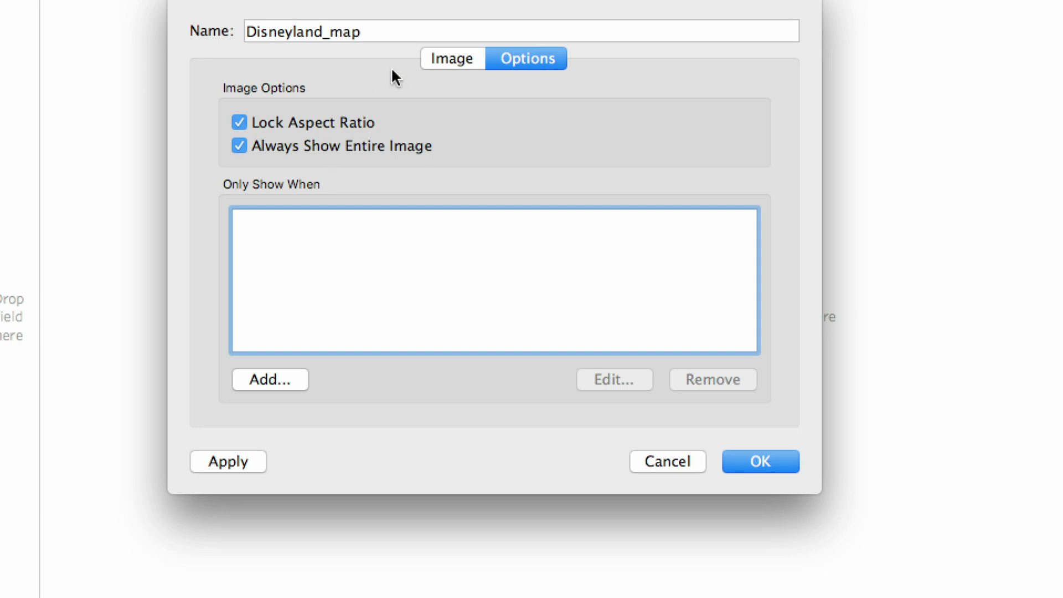
{"action": "left_click", "coordinate": [441, 59]}
{"action": "left_click", "coordinate": [747, 457]}
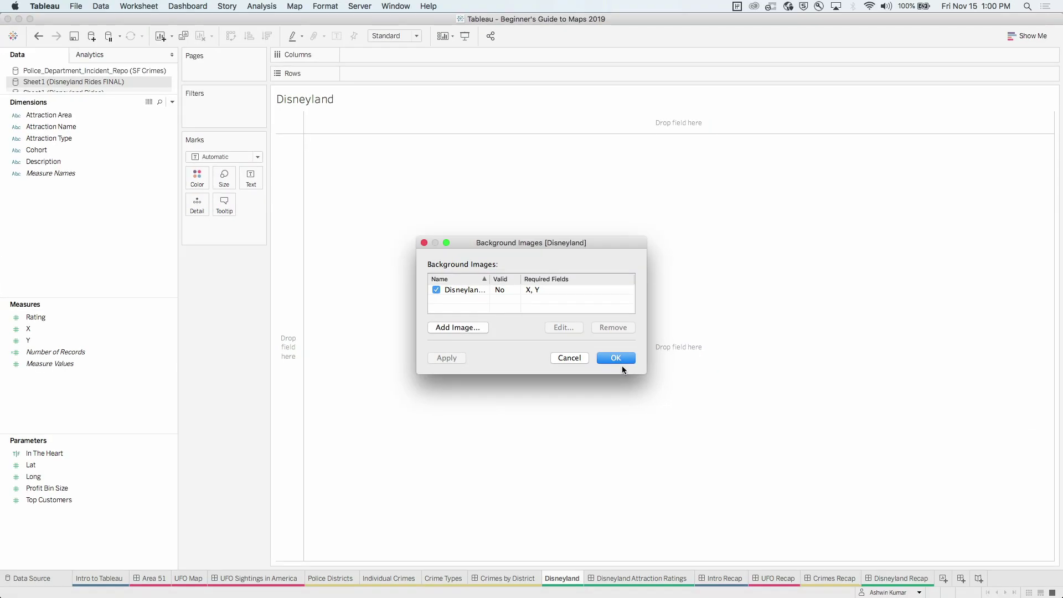
{"action": "left_click", "coordinate": [619, 357]}
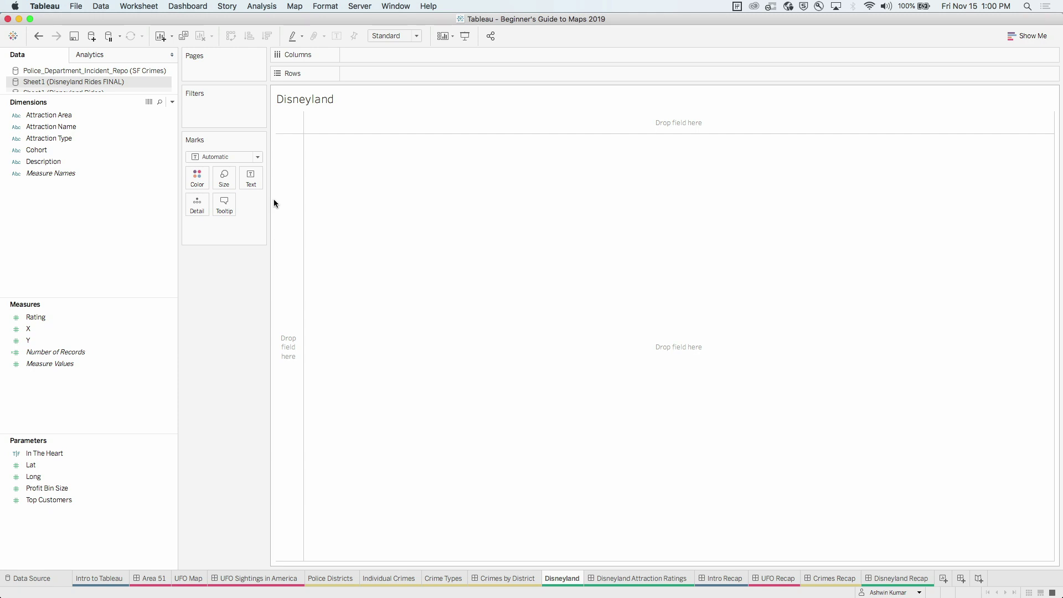
Step: Set the Disneyland sheet's background map to None
{"action": "left_click", "coordinate": [302, 5]}
{"action": "mouse_move", "coordinate": [383, 20]}
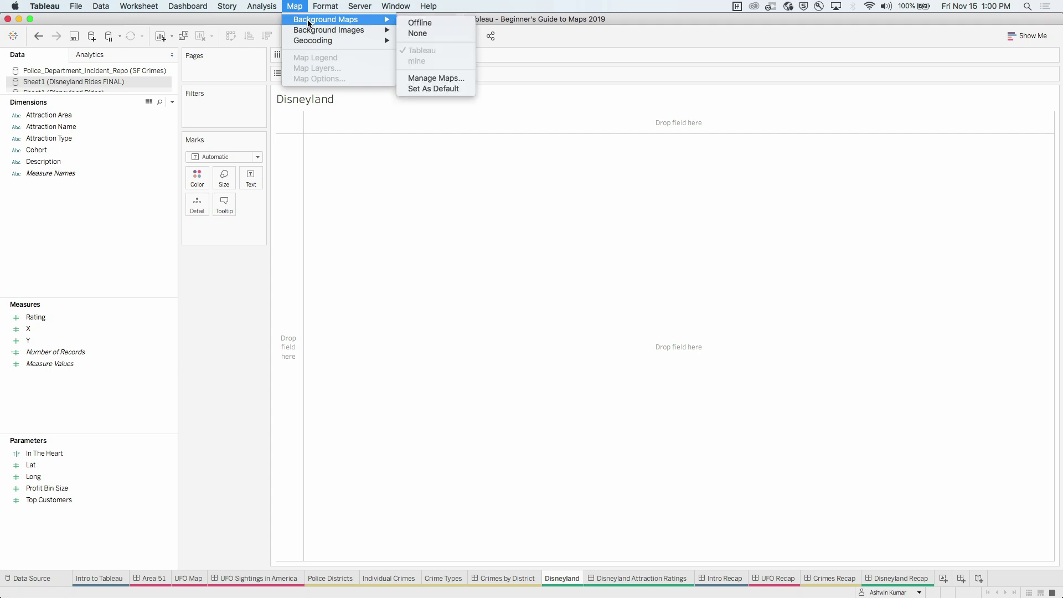
{"action": "left_click", "coordinate": [445, 32]}
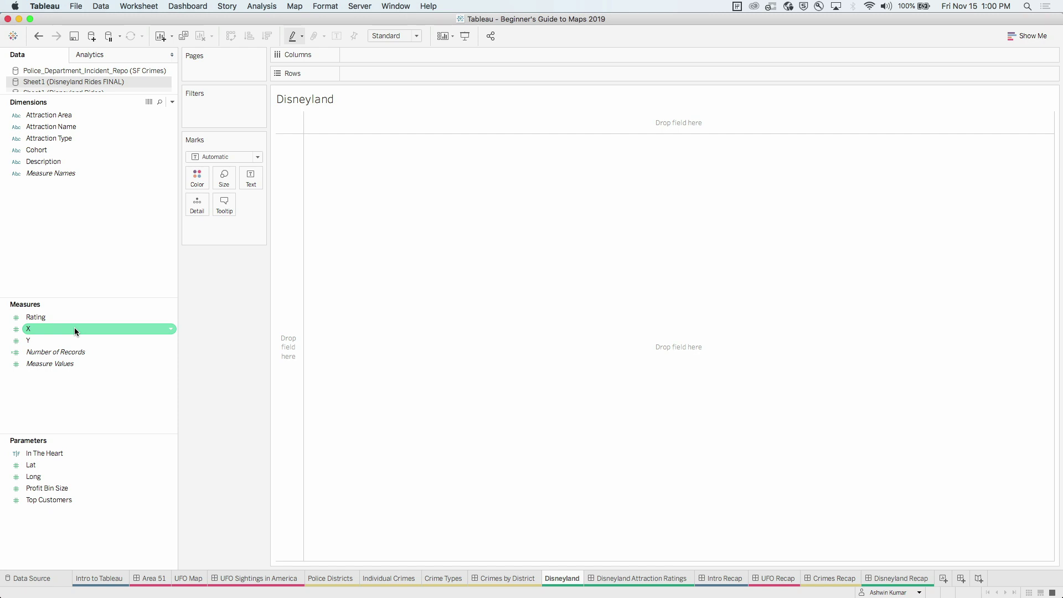
Step: Plot X on Columns and Y on Rows over the Disneyland map image
{"action": "left_click_drag", "start_coordinate": [74, 328], "coordinate": [355, 56]}
{"action": "left_click_drag", "start_coordinate": [66, 341], "coordinate": [347, 361]}
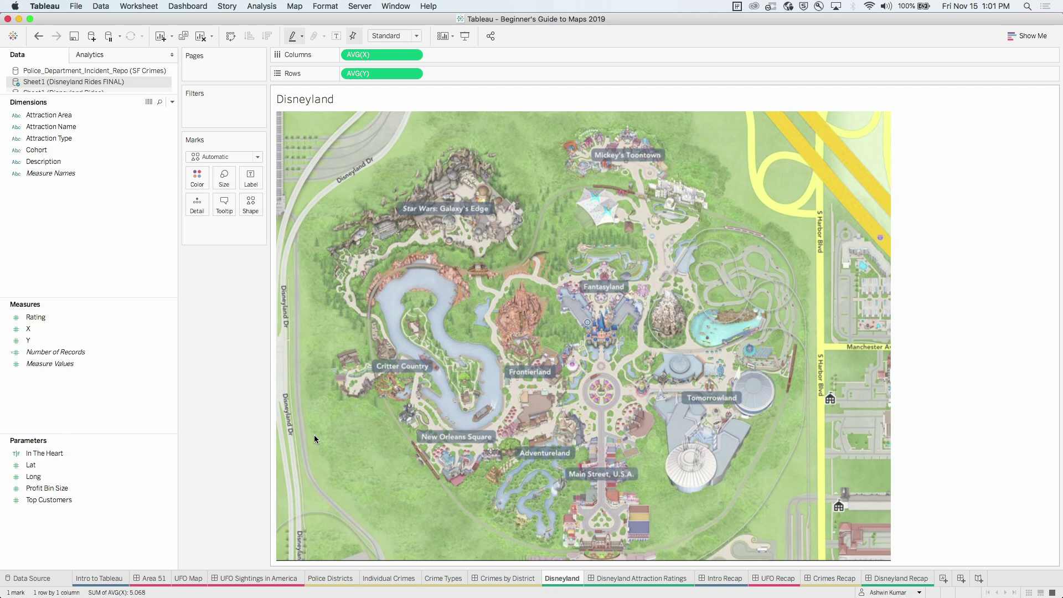
{"action": "mouse_move", "coordinate": [590, 328]}
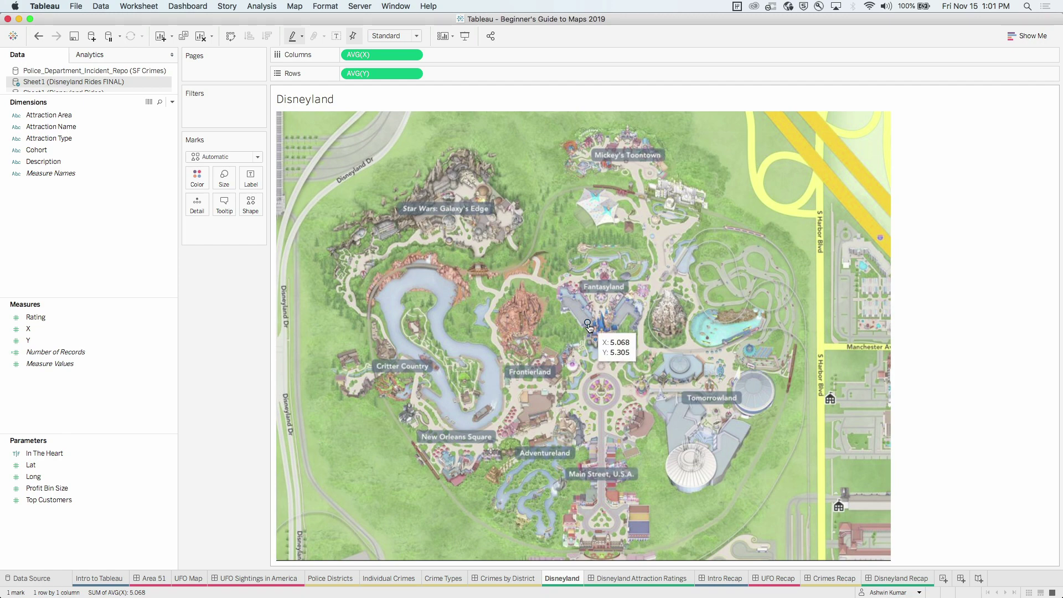
Step: Change the Disneyland marks to larger circles and add Attraction Name to the marks' detail to plot each attraction
{"action": "left_click", "coordinate": [224, 158]}
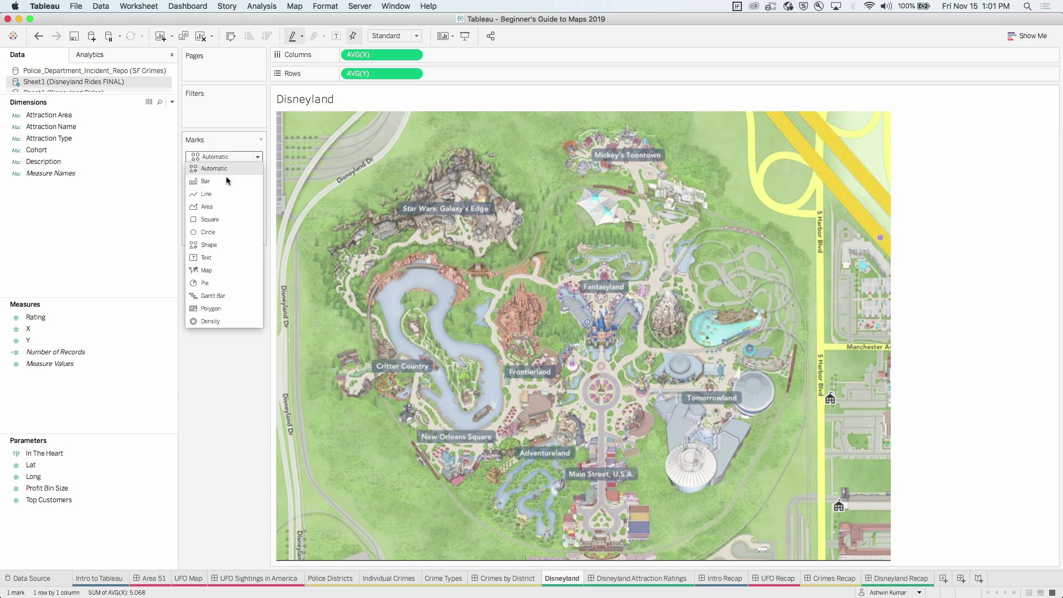
{"action": "left_click", "coordinate": [221, 231]}
{"action": "left_click", "coordinate": [223, 183]}
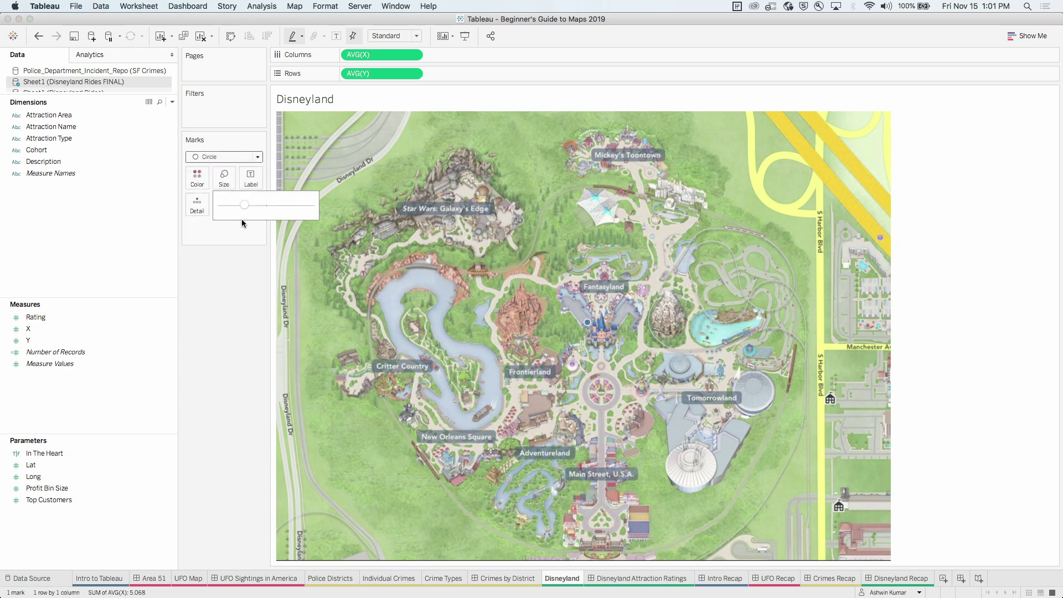
{"action": "left_click_drag", "start_coordinate": [263, 208], "coordinate": [313, 351]}
{"action": "left_click", "coordinate": [234, 341]}
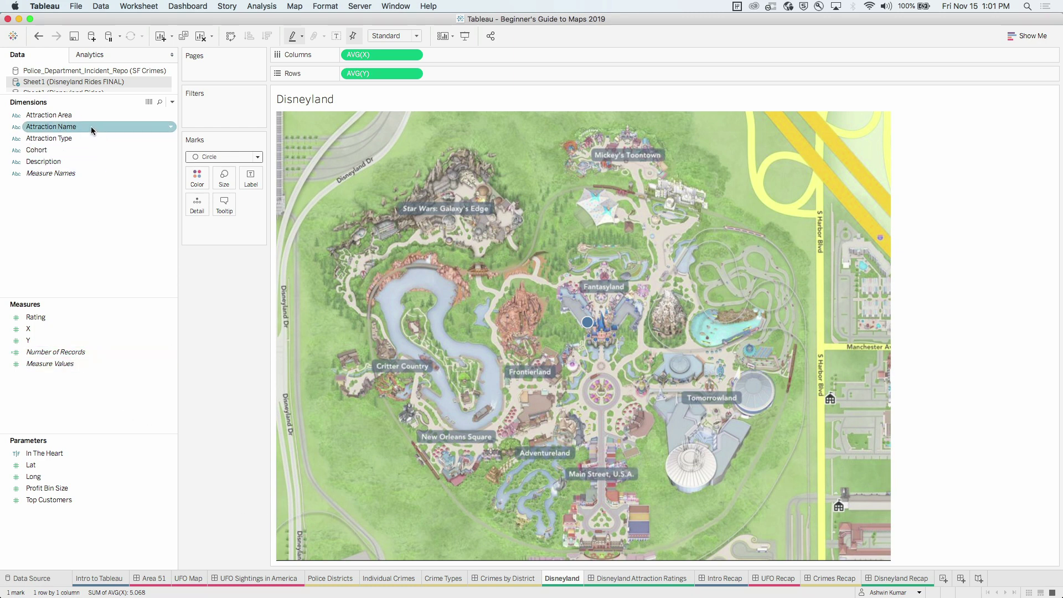
{"action": "left_click_drag", "start_coordinate": [91, 127], "coordinate": [199, 210]}
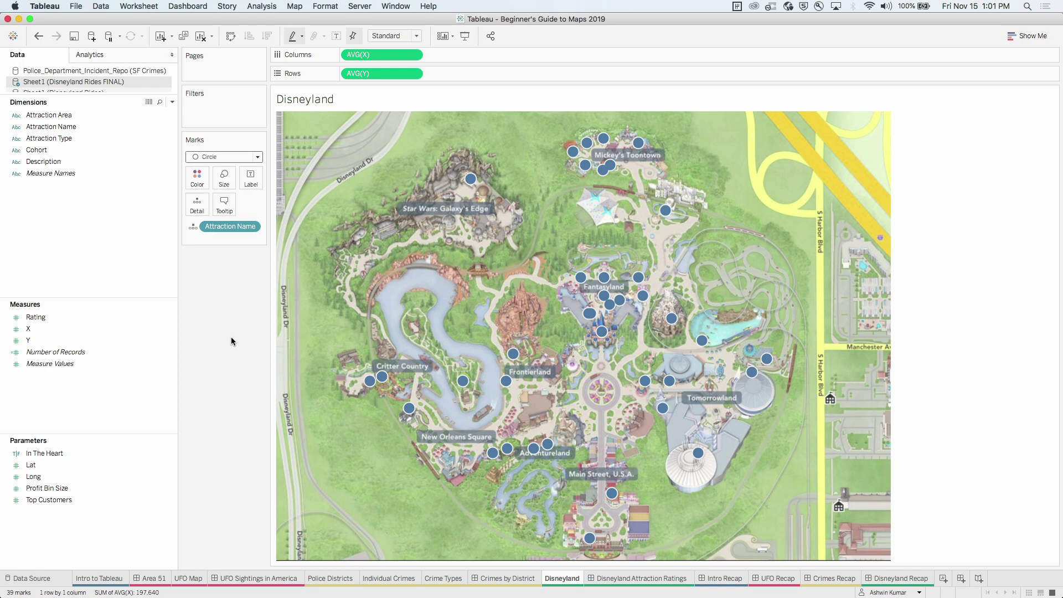
Step: Annotate a point just below the Star Wars: Galaxy's Edge label to read its X and Y coordinates, and undo the annotation
{"action": "mouse_move", "coordinate": [376, 383]}
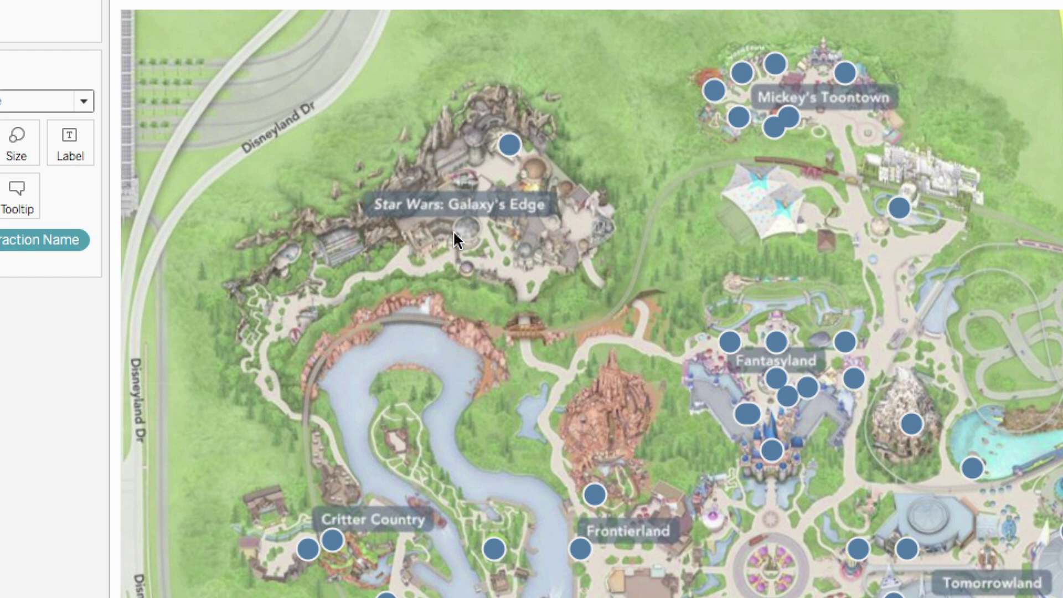
{"action": "right_click", "coordinate": [454, 233]}
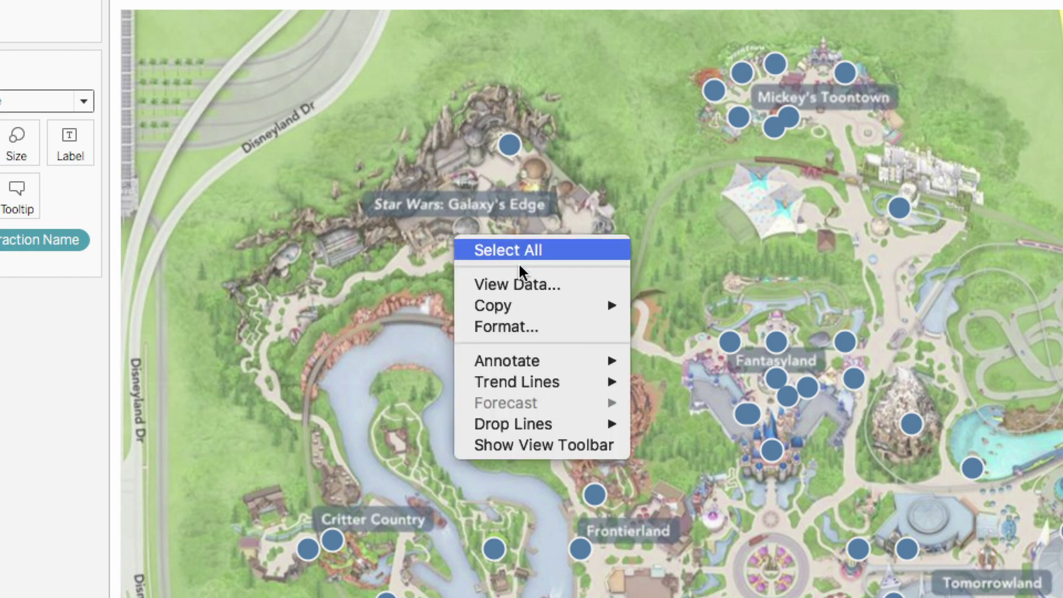
{"action": "mouse_move", "coordinate": [592, 360]}
{"action": "left_click", "coordinate": [652, 382]}
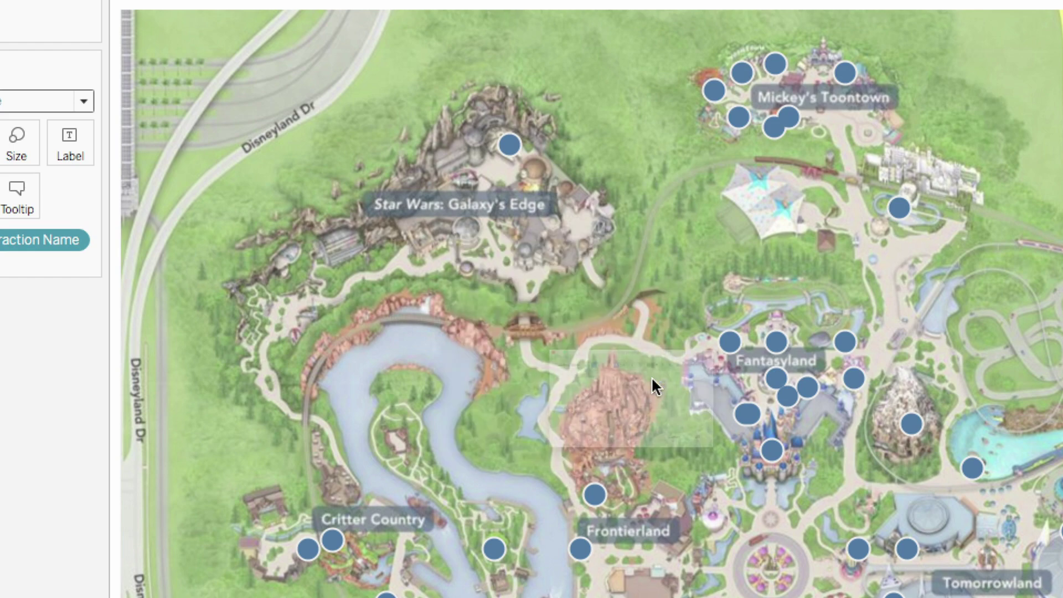
{"action": "left_click", "coordinate": [879, 543]}
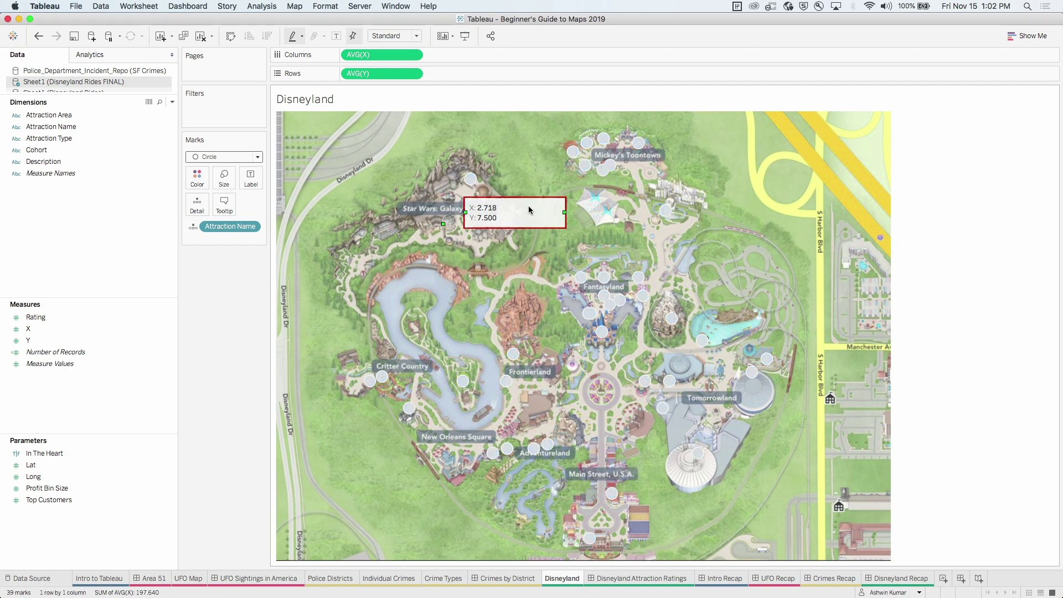
{"action": "key", "text": "ctrl+z"}
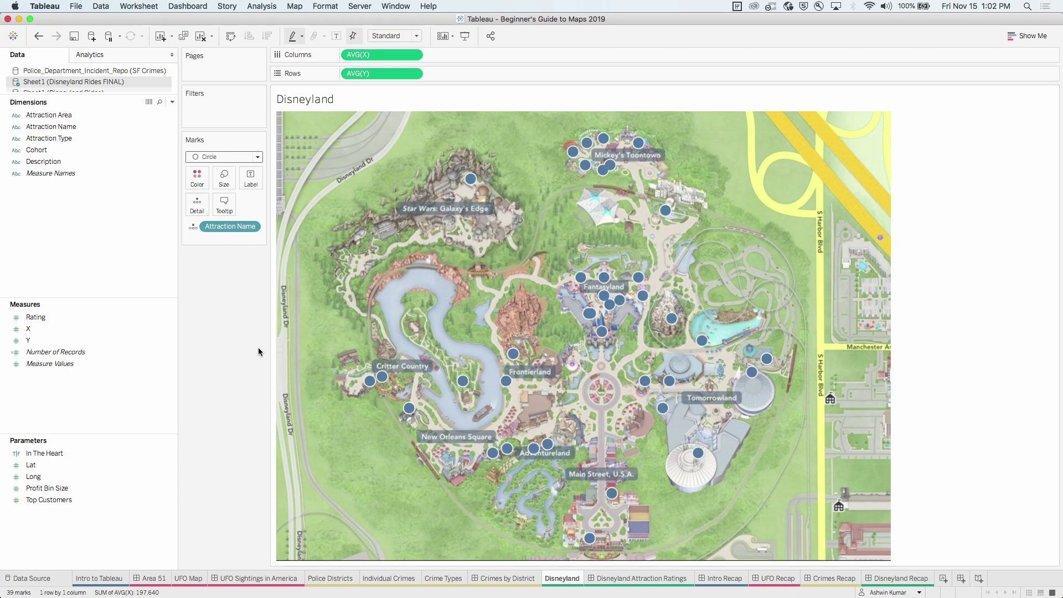
Step: Color the attraction circles by Rating, aggregated as an average
{"action": "mouse_move", "coordinate": [637, 156]}
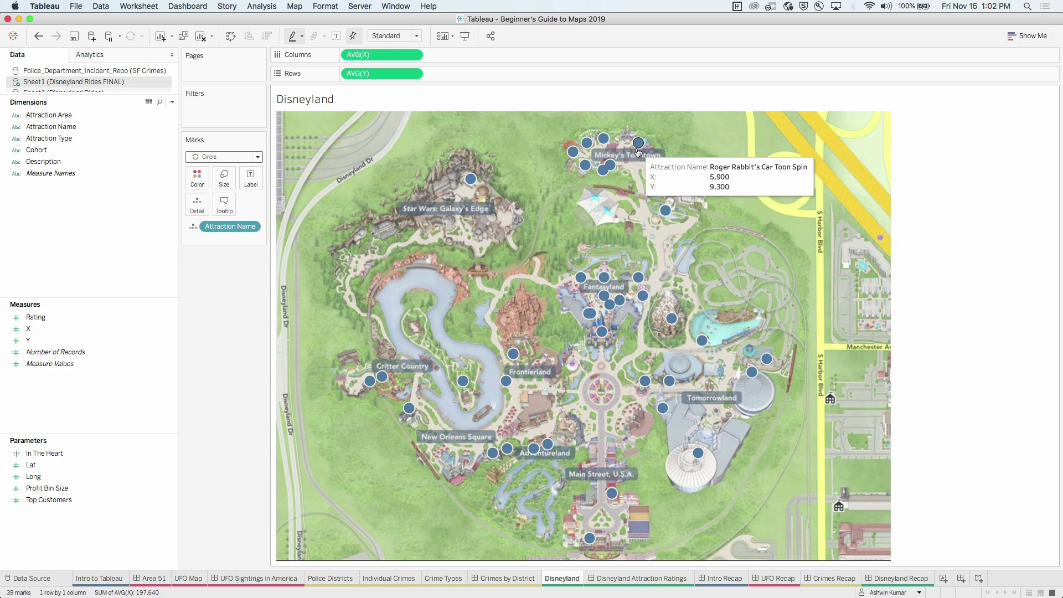
{"action": "mouse_move", "coordinate": [514, 355]}
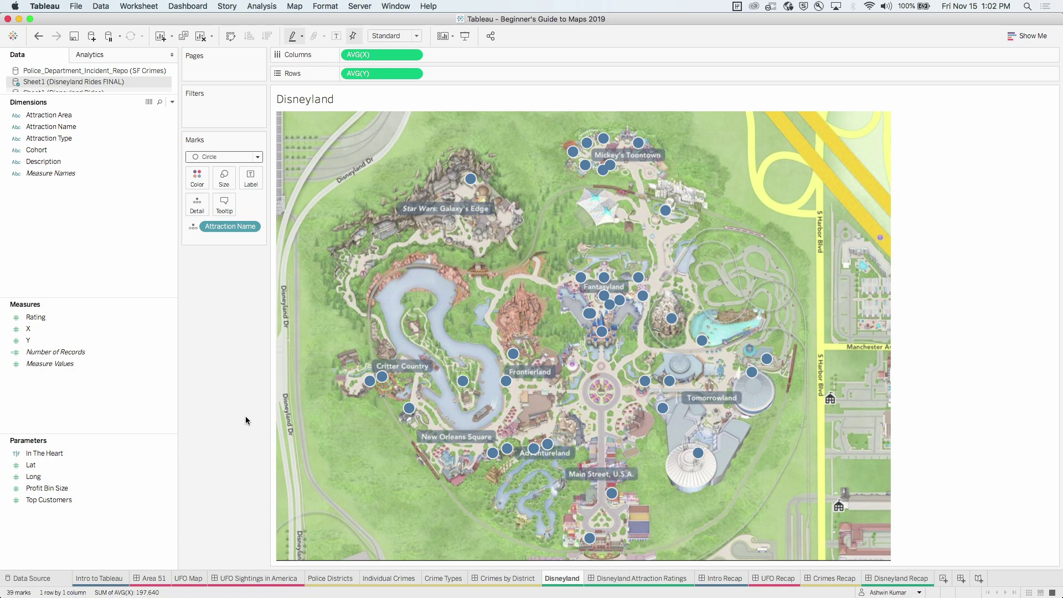
{"action": "left_click", "coordinate": [76, 317]}
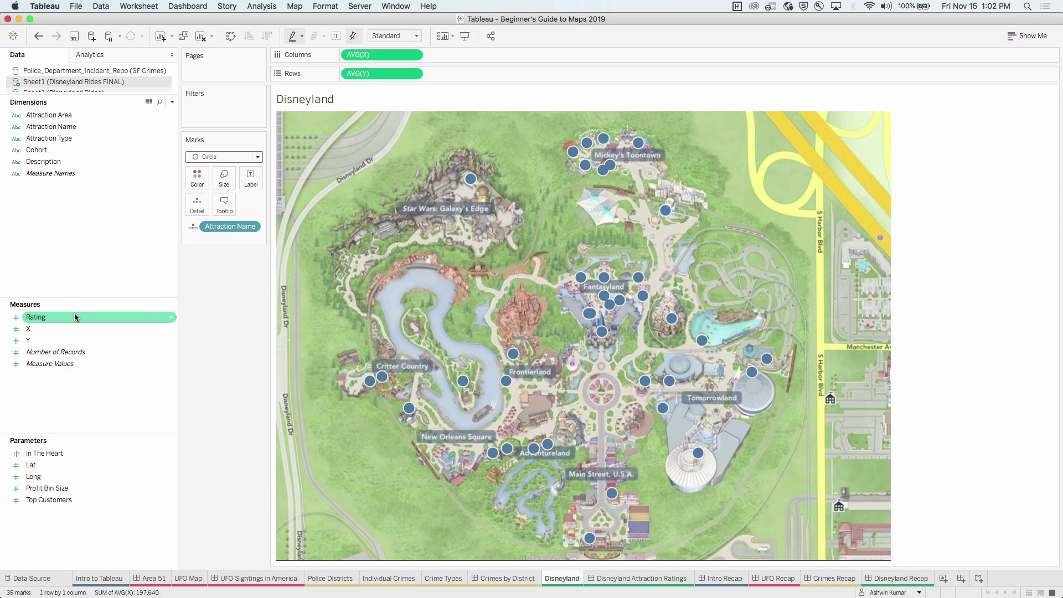
{"action": "left_click_drag", "start_coordinate": [76, 317], "coordinate": [190, 184]}
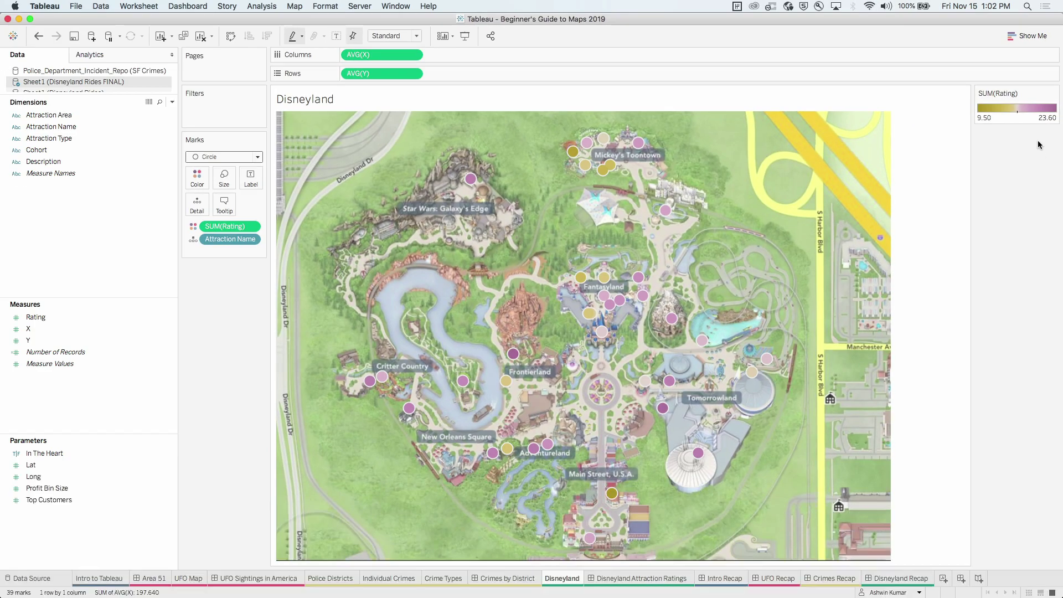
{"action": "left_click", "coordinate": [251, 227]}
{"action": "mouse_move", "coordinate": [290, 324]}
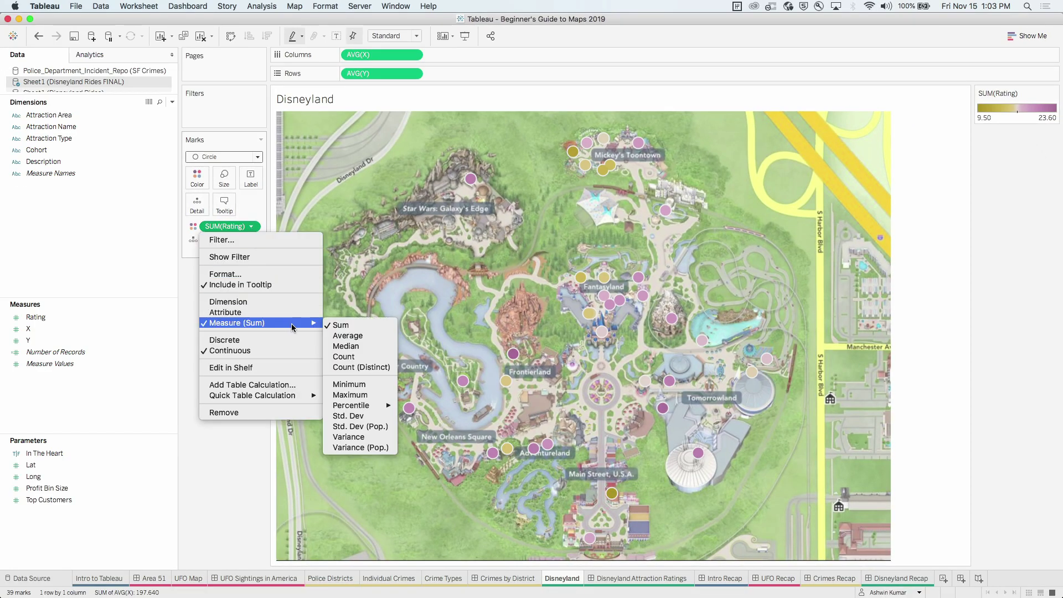
{"action": "left_click", "coordinate": [346, 338]}
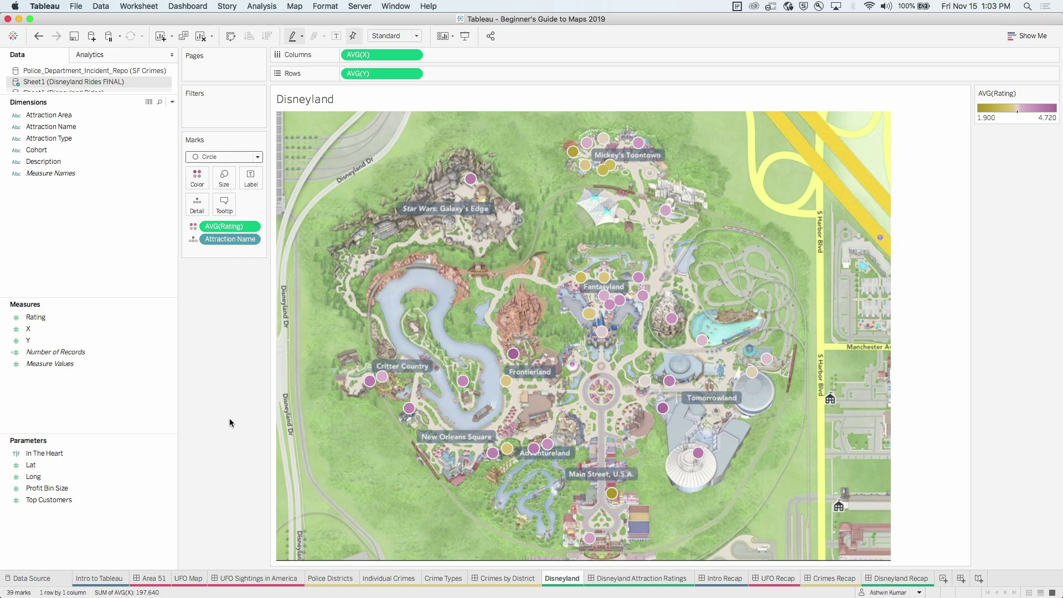
Step: Add a Cohort filter with all values included and show it beside the Disneyland map
{"action": "mouse_move", "coordinate": [475, 177]}
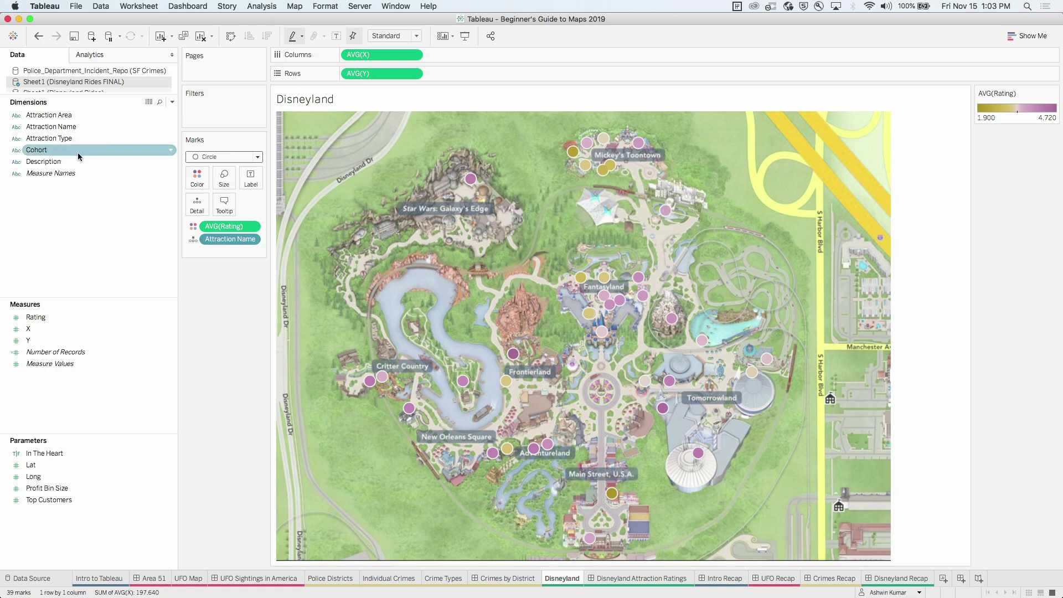
{"action": "left_click_drag", "start_coordinate": [77, 152], "coordinate": [214, 120]}
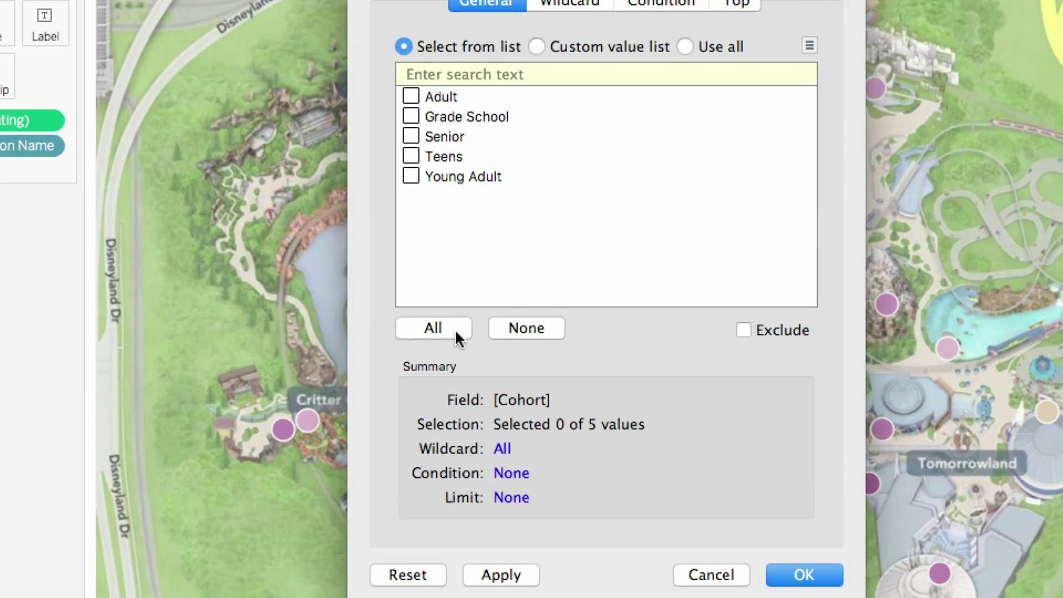
{"action": "left_click", "coordinate": [455, 332]}
{"action": "left_click", "coordinate": [796, 574]}
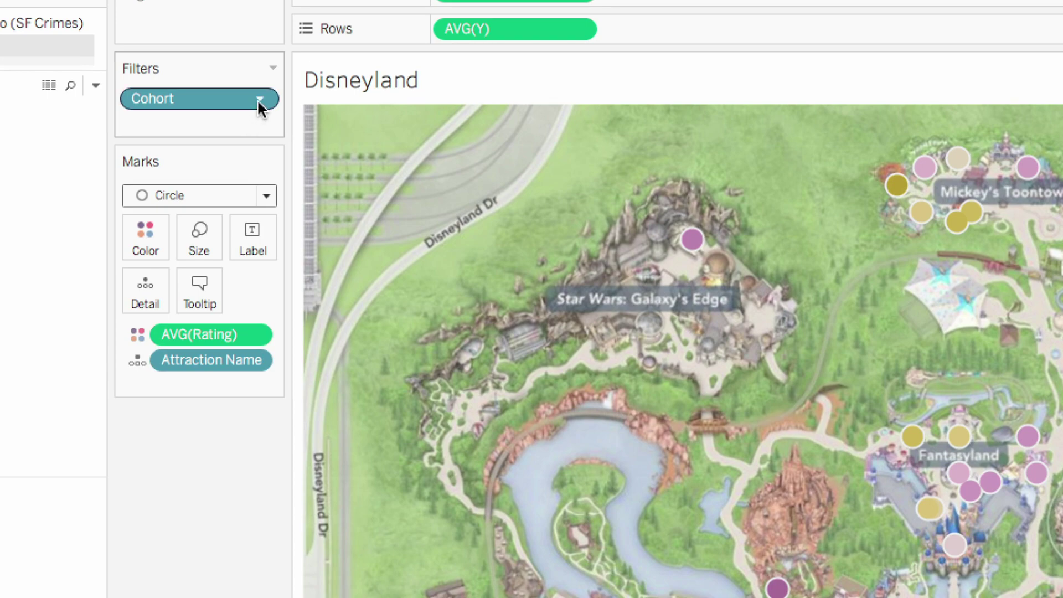
{"action": "left_click", "coordinate": [258, 100]}
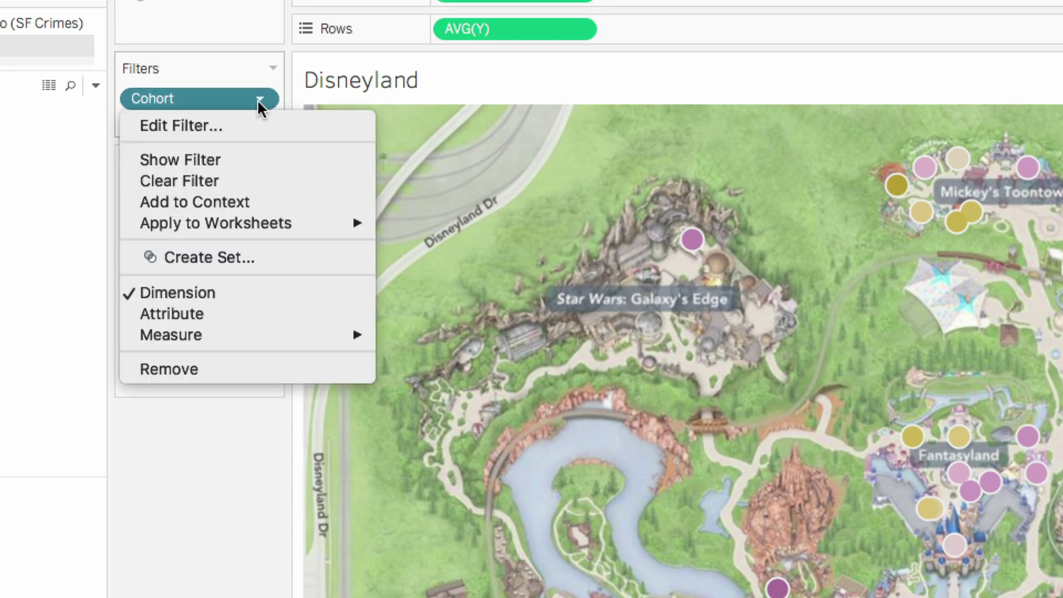
{"action": "left_click", "coordinate": [254, 159]}
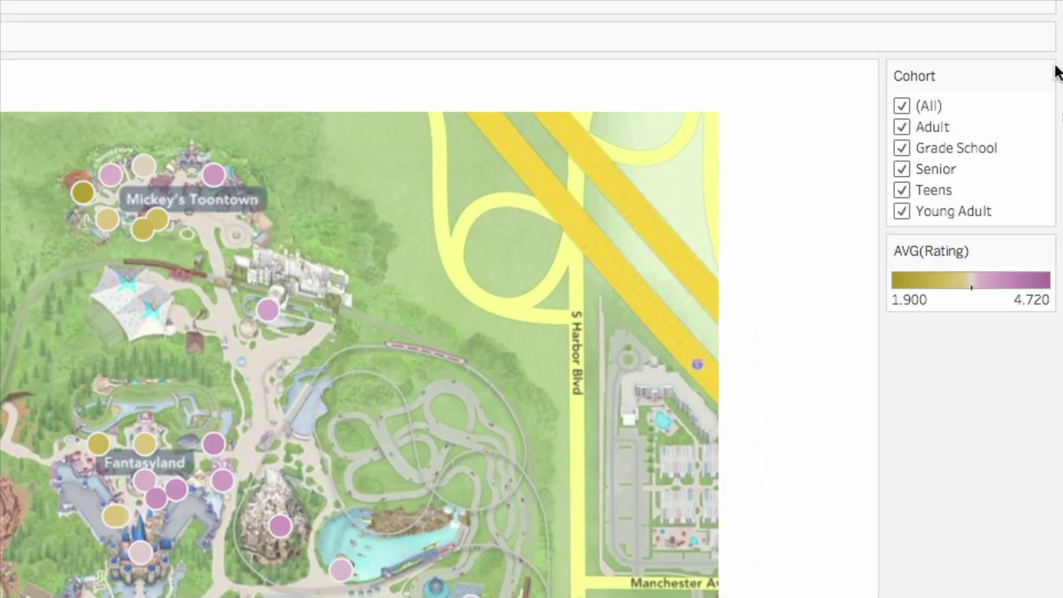
Step: Switch the Cohort filter to a single-value list with Adult chosen
{"action": "left_click", "coordinate": [1054, 82]}
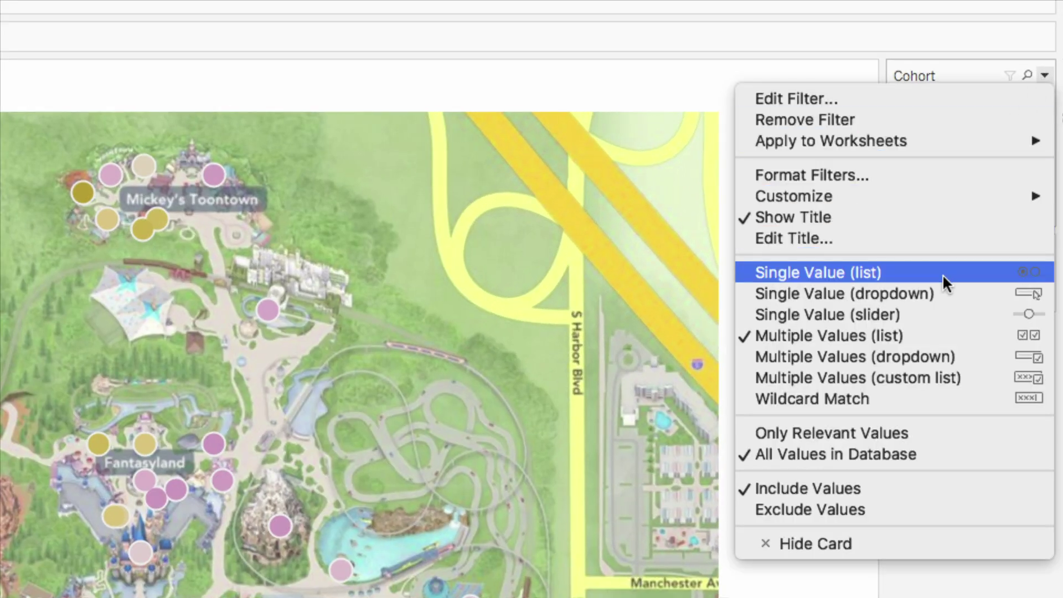
{"action": "left_click", "coordinate": [943, 274]}
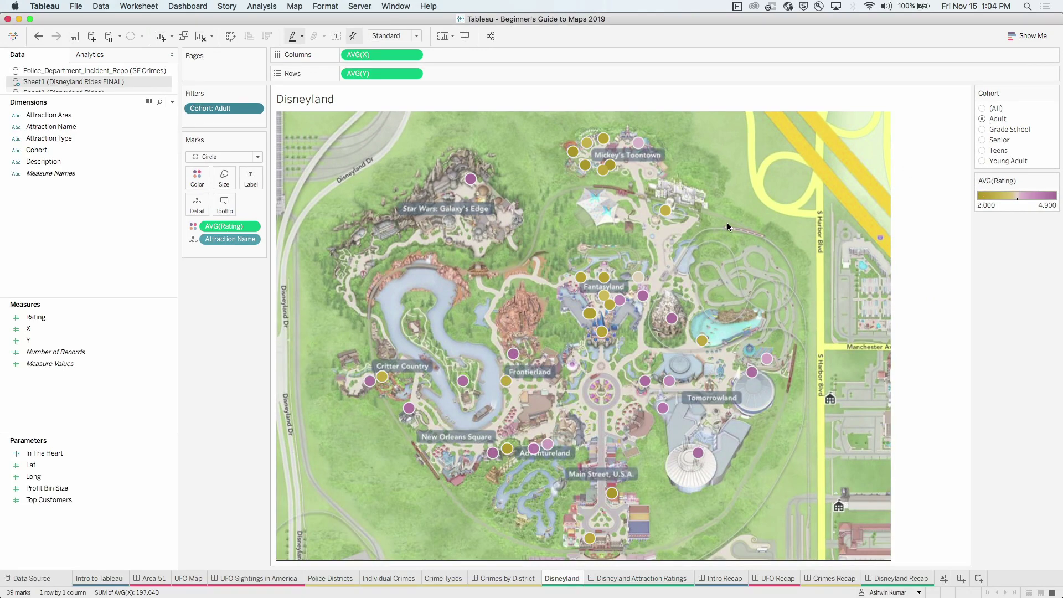
{"action": "mouse_move", "coordinate": [472, 182]}
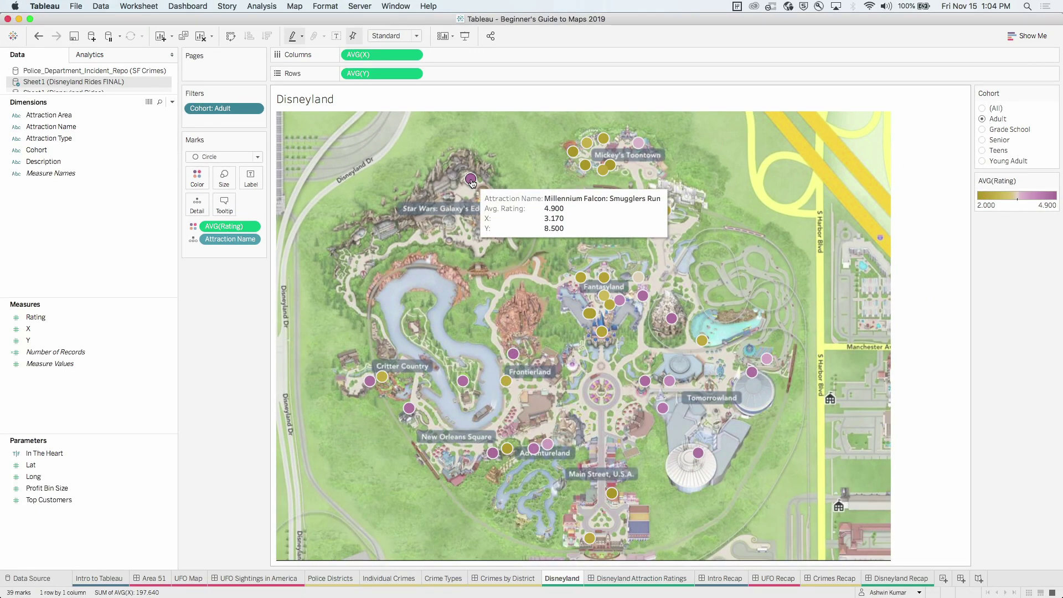
Step: Enlarge the attraction circles and filter the map to the Grade School cohort
{"action": "left_click", "coordinate": [224, 177]}
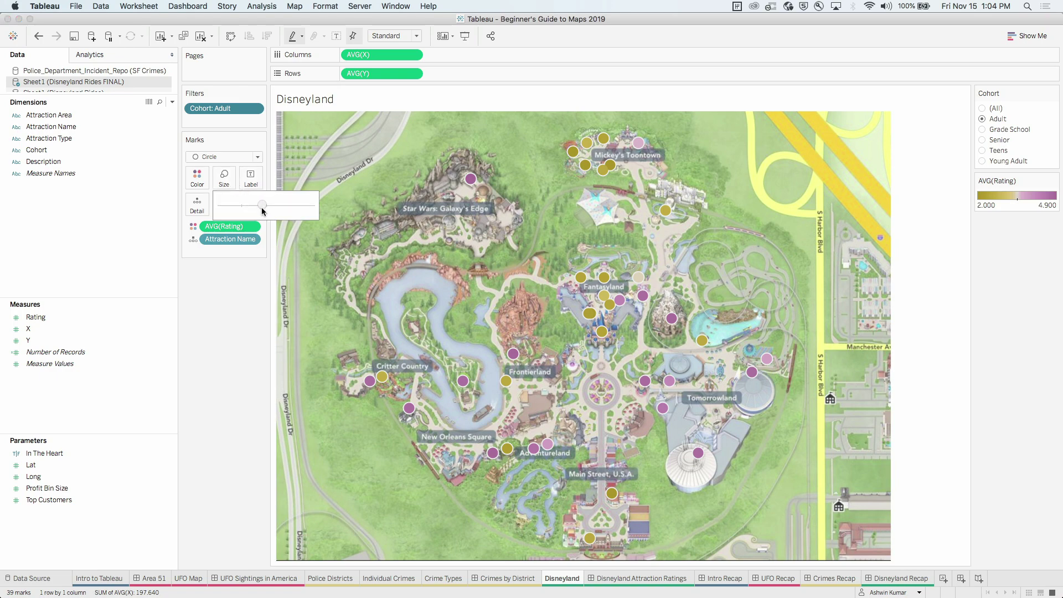
{"action": "left_click_drag", "start_coordinate": [297, 205], "coordinate": [417, 210]}
{"action": "mouse_move", "coordinate": [464, 193]}
{"action": "mouse_move", "coordinate": [592, 193]}
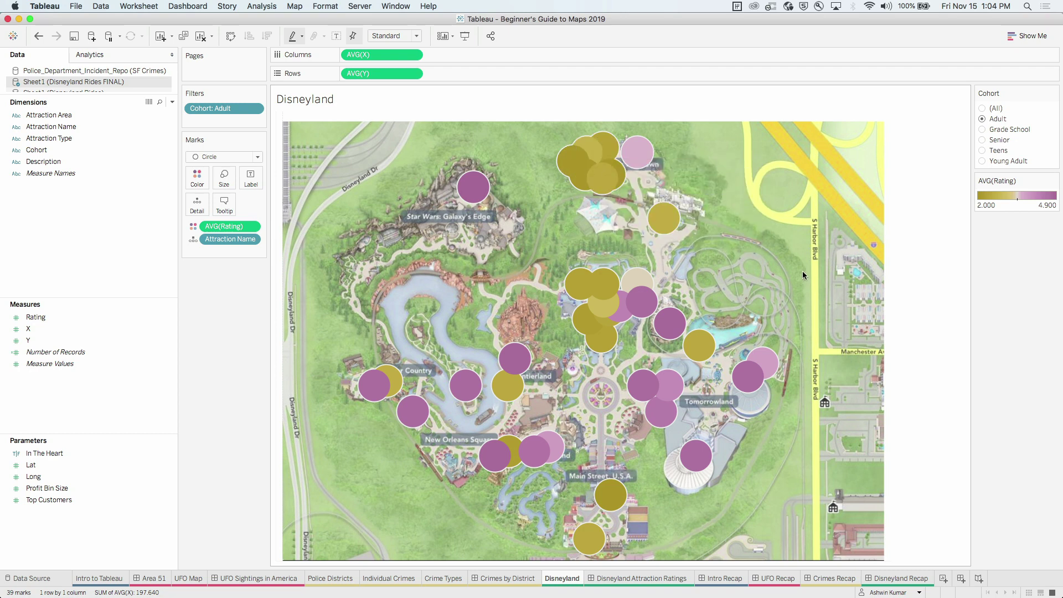
{"action": "left_click", "coordinate": [982, 129]}
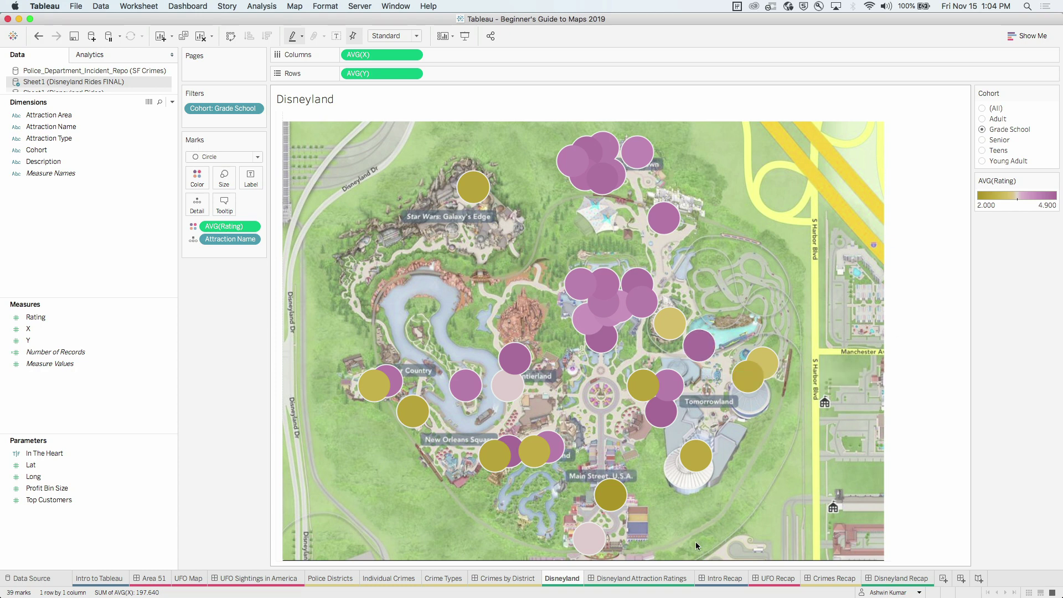
Step: Present the Disneyland Attraction Ratings dashboard full screen, filter it by the Fantasyland logo, and clear that selection
{"action": "left_click", "coordinate": [641, 579]}
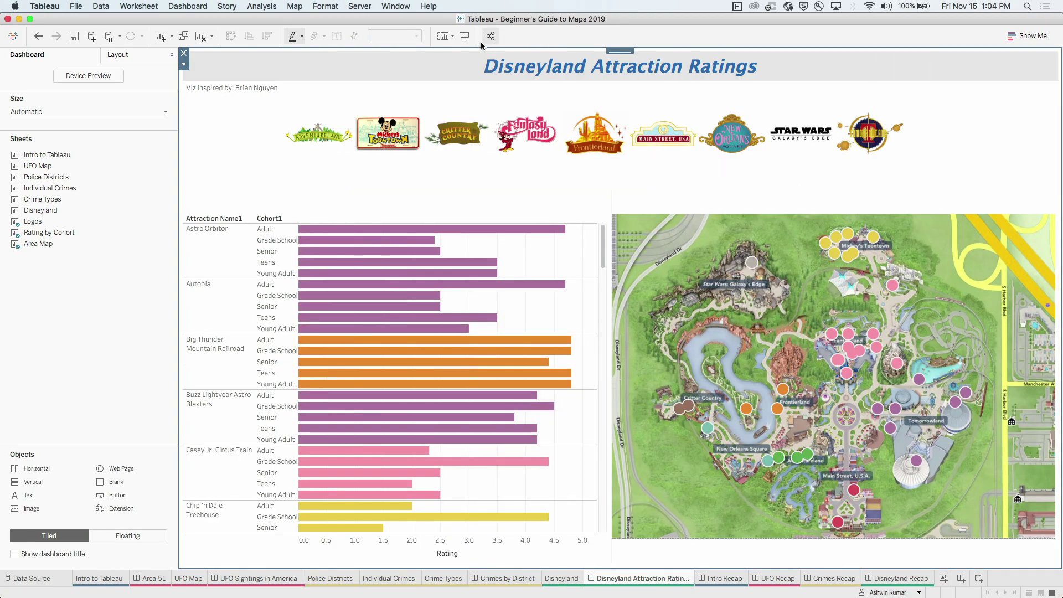
{"action": "left_click", "coordinate": [465, 36]}
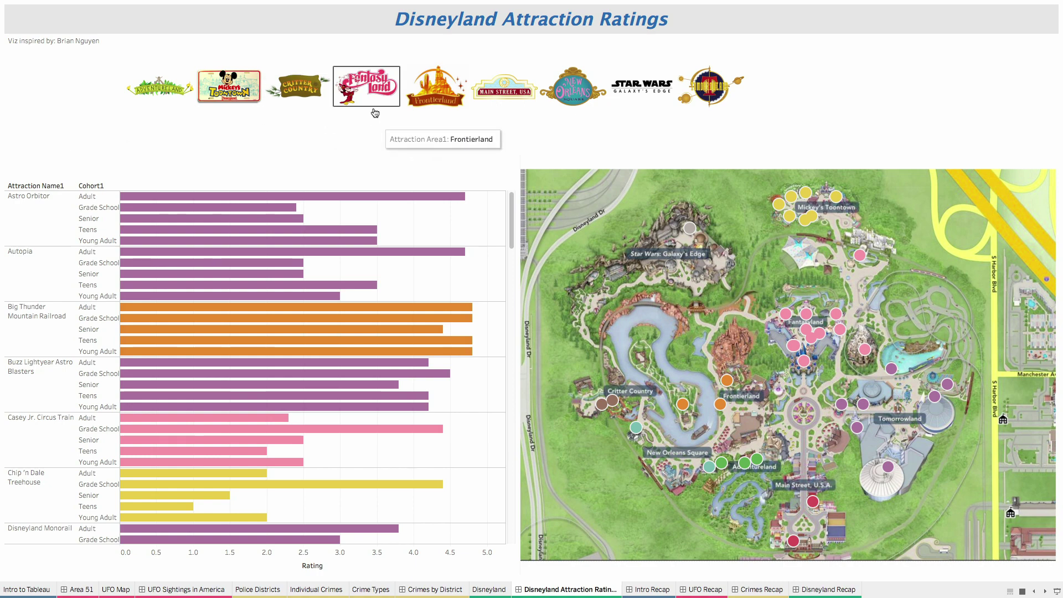
{"action": "left_click", "coordinate": [369, 92]}
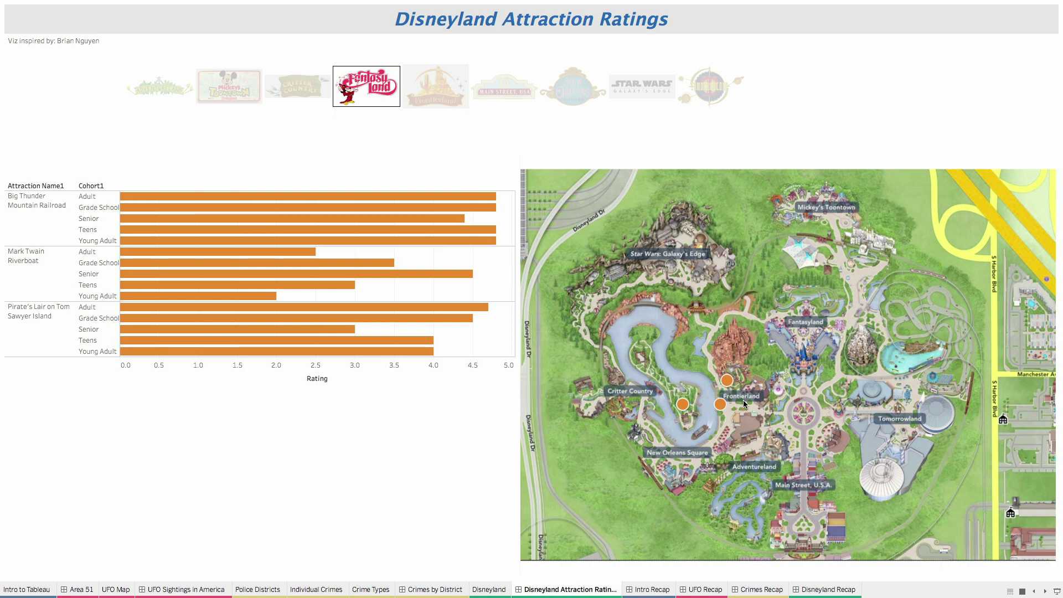
{"action": "left_click", "coordinate": [367, 89]}
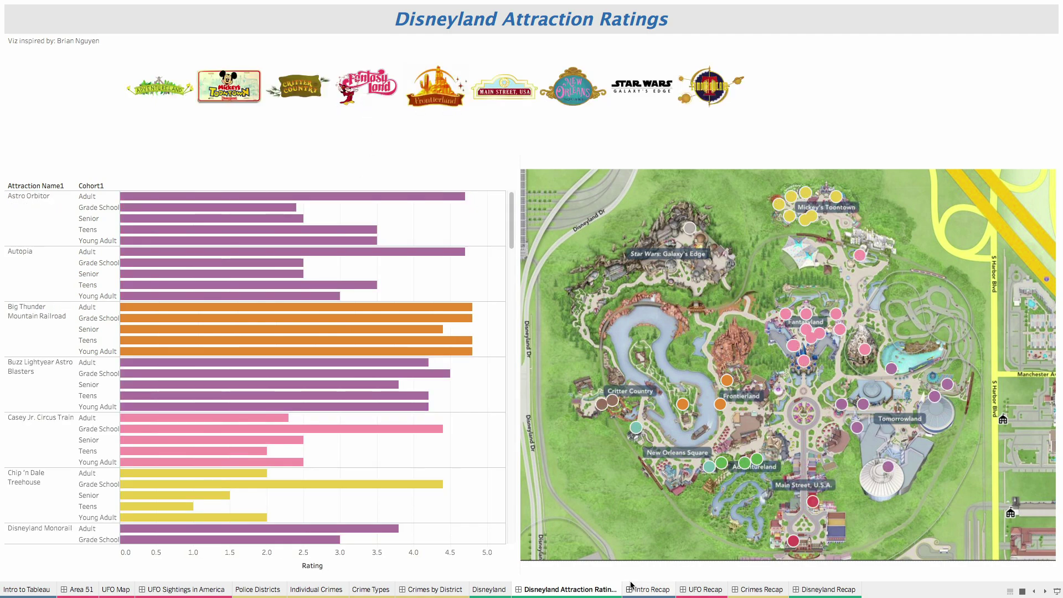
Step: Review the Intro, UFO, Crimes and Disneyland Recap dashboards in presentation mode and exit the presentation
{"action": "left_click", "coordinate": [650, 590]}
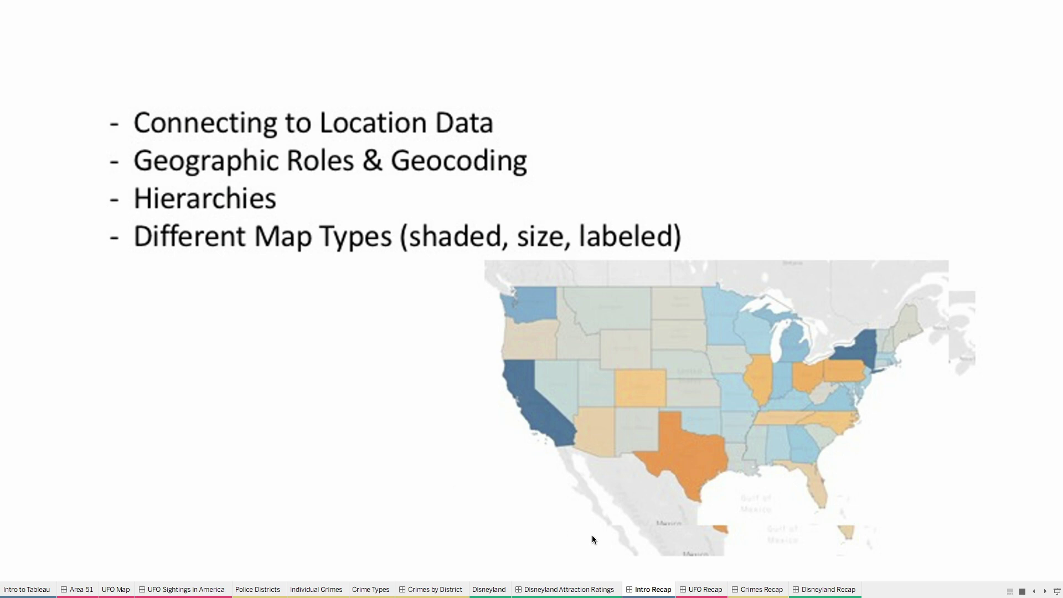
{"action": "left_click", "coordinate": [694, 594]}
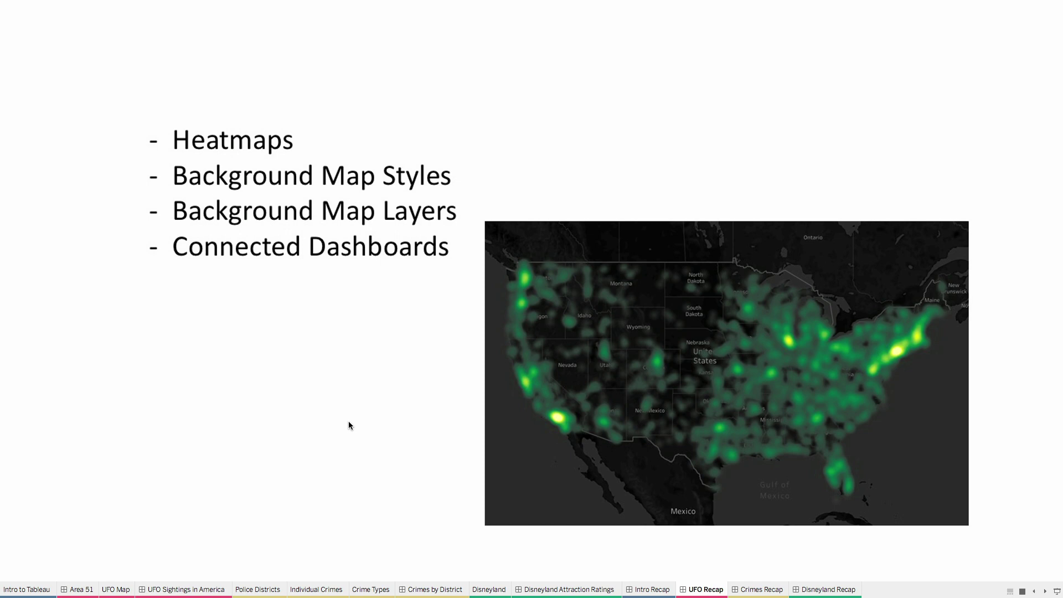
{"action": "left_click", "coordinate": [756, 589]}
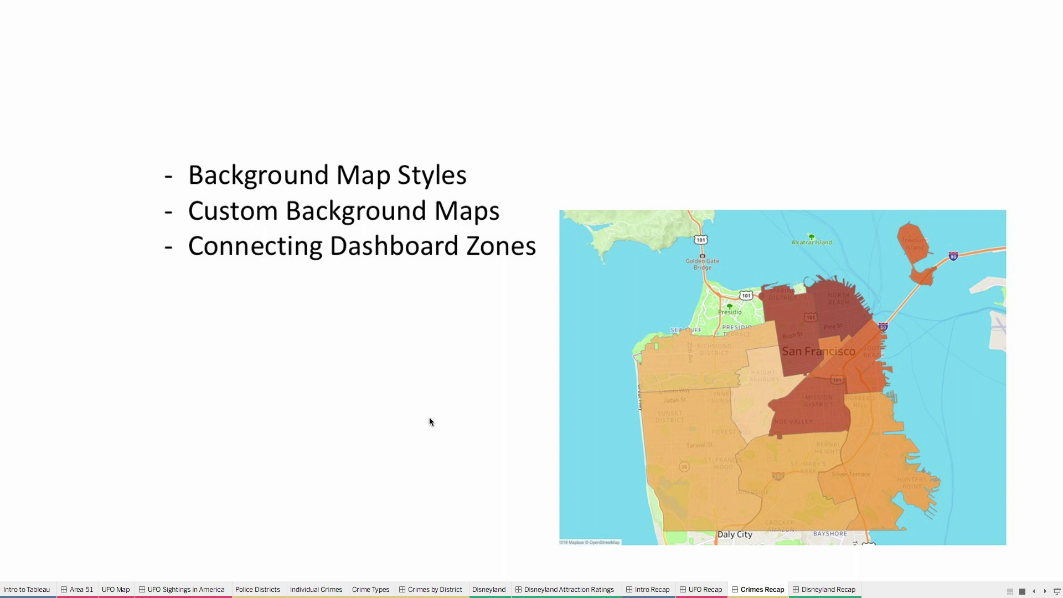
{"action": "left_click", "coordinate": [841, 589]}
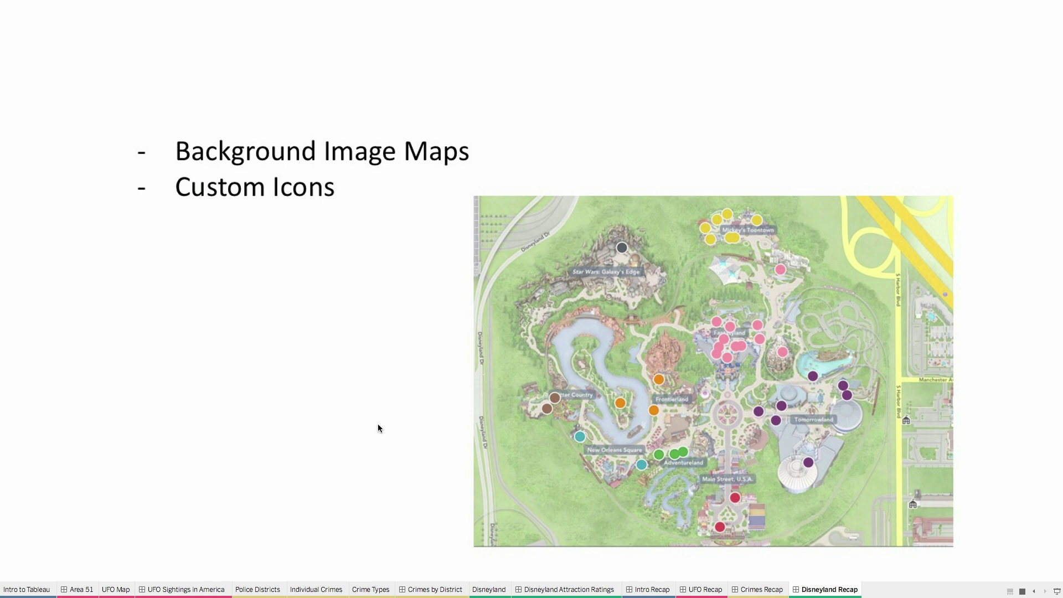
{"action": "key", "text": "Escape"}
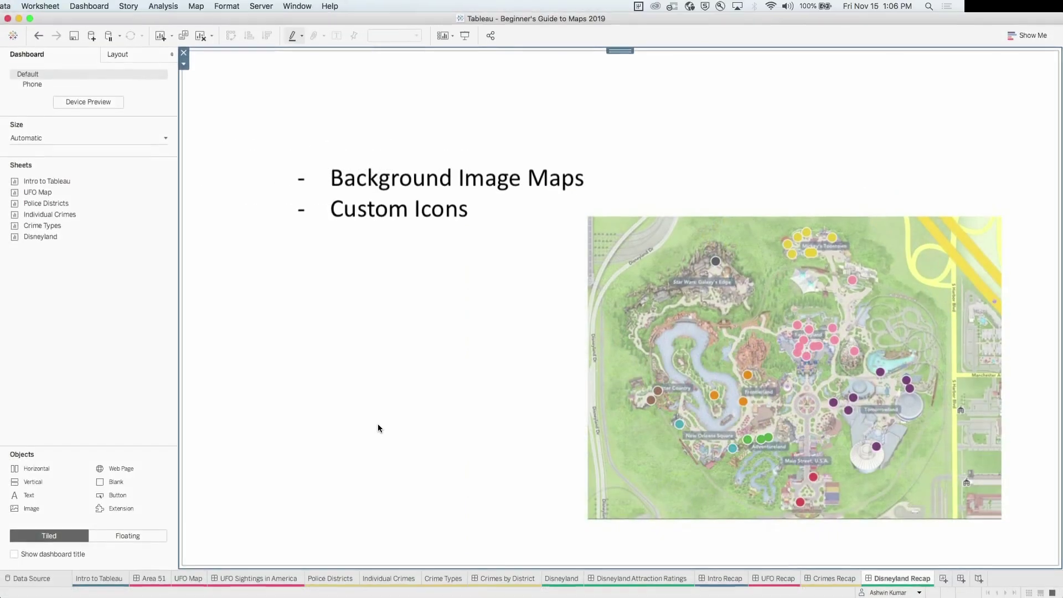
Step: Switch to the PowerPoint presentation and show slide 3 with the session survey request
{"action": "key", "text": "ctrl+Left"}
{"action": "left_click", "coordinate": [90, 308]}
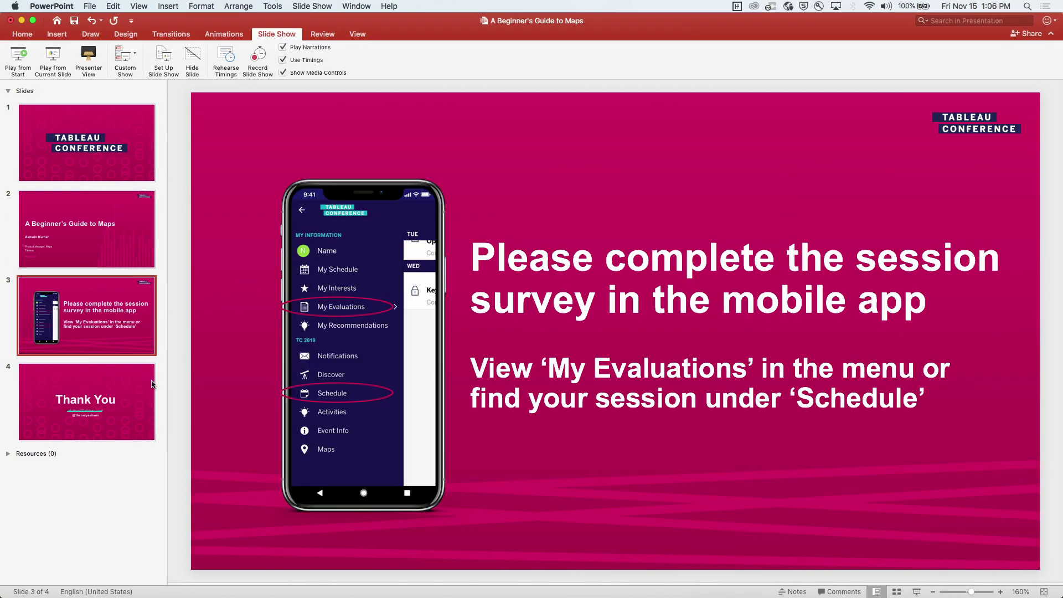